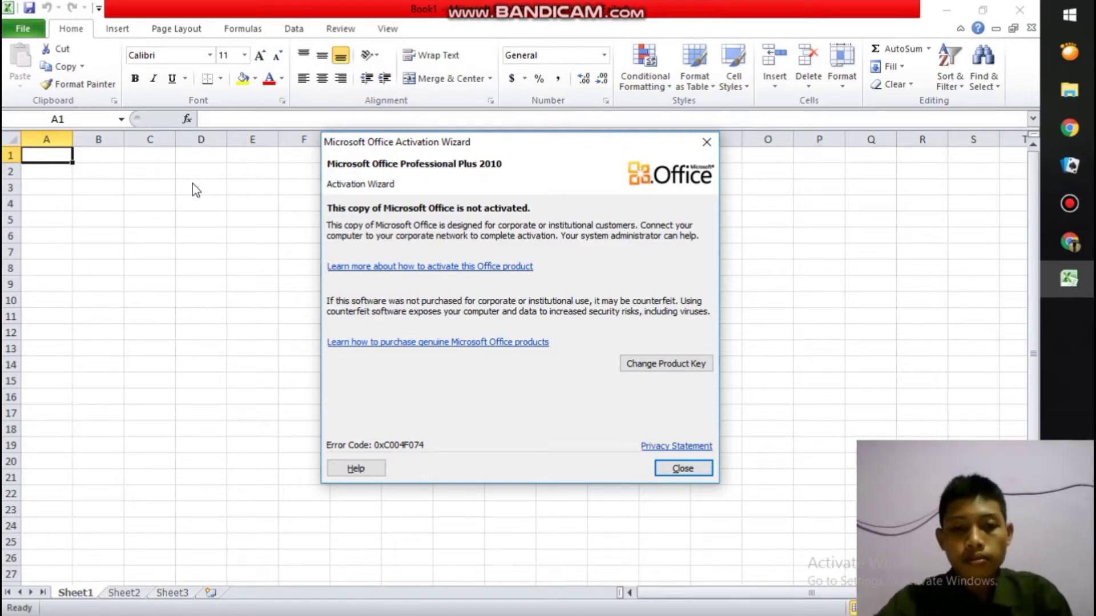
- Dismiss the Office activation notice and start a number series with 1 in cell A1 and 2 in A2
{"action": "left_click", "coordinate": [709, 137]}
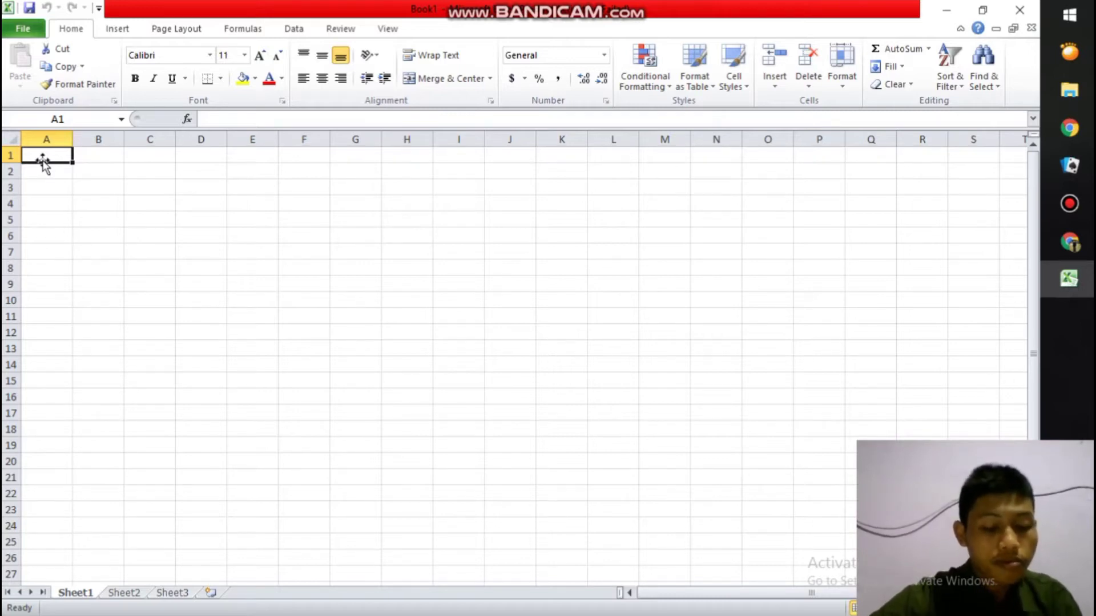
{"action": "type", "text": "1"}
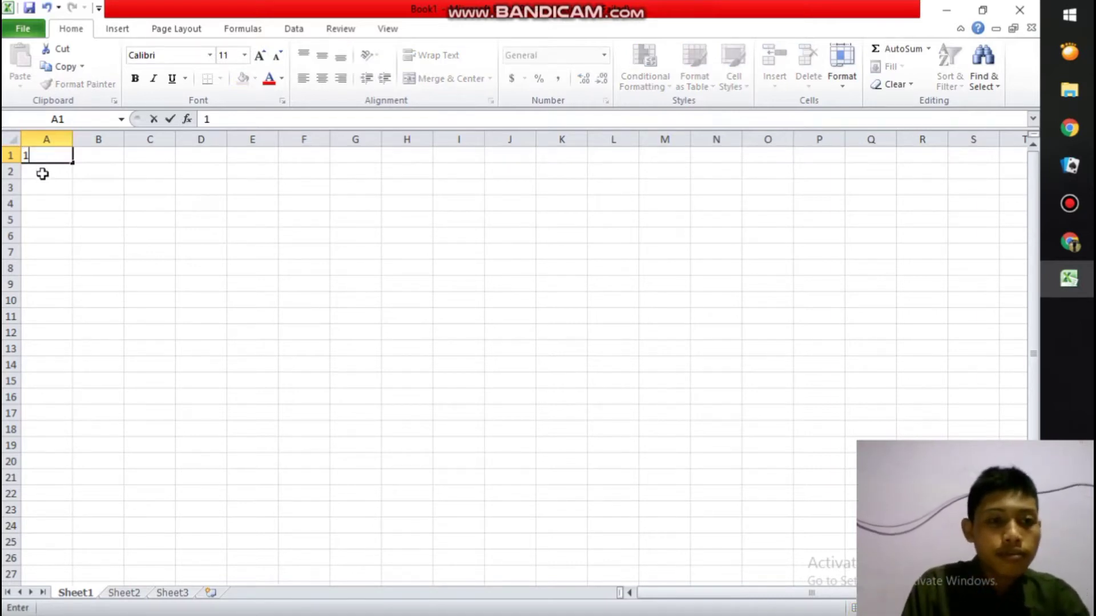
{"action": "left_click", "coordinate": [42, 172]}
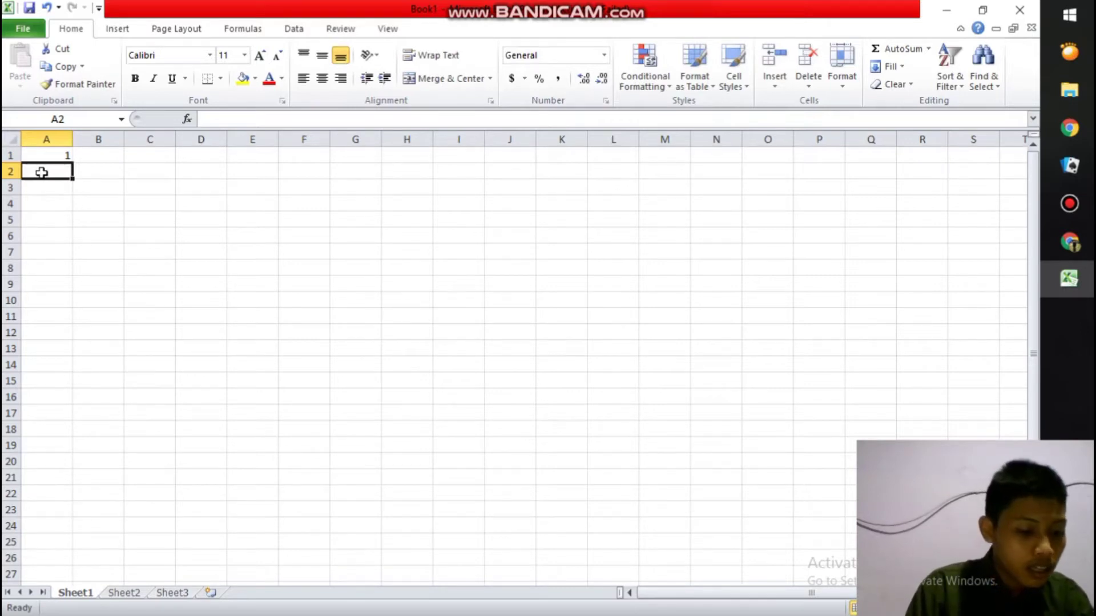
{"action": "type", "text": "2"}
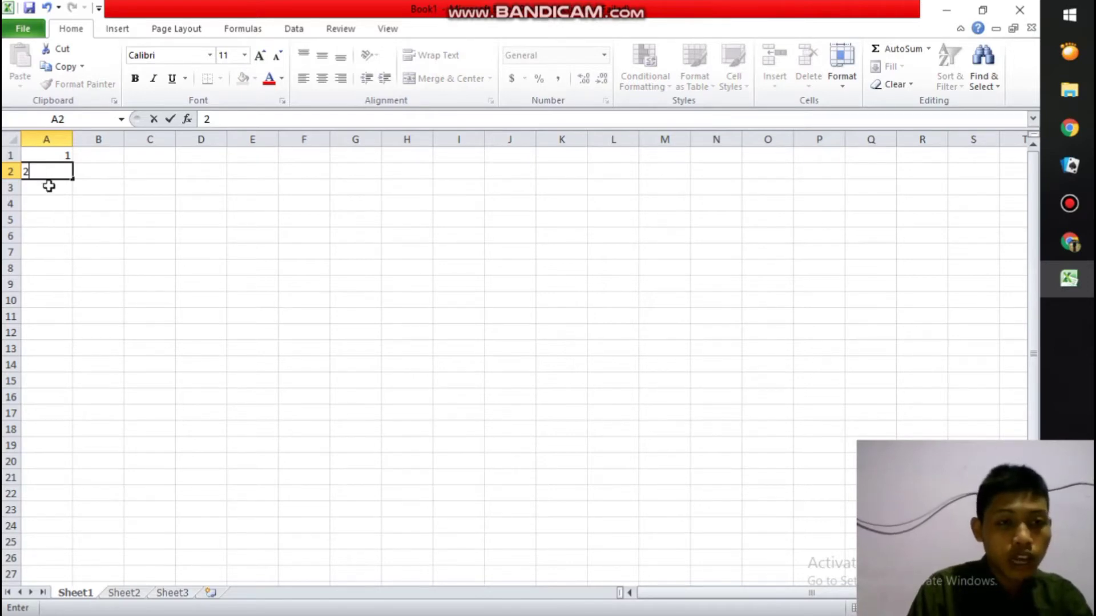
- Extend the 1, 2 series from A1:A2 down column A to about row 10 by autofill
{"action": "left_click", "coordinate": [49, 155]}
{"action": "left_click_drag", "start_coordinate": [50, 155], "coordinate": [54, 166]}
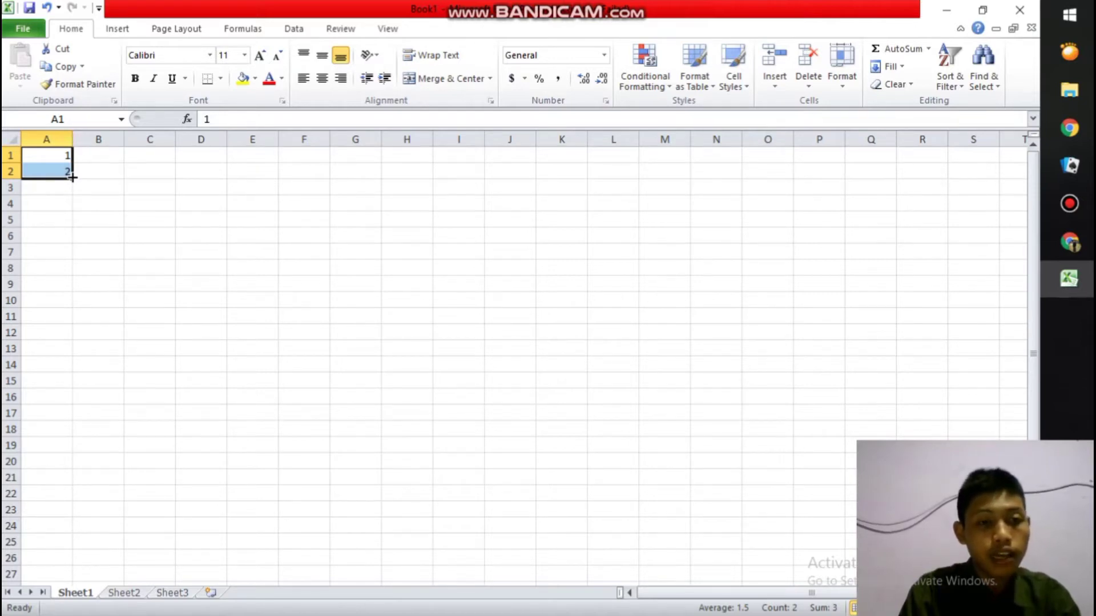
{"action": "left_click_drag", "start_coordinate": [72, 177], "coordinate": [70, 304]}
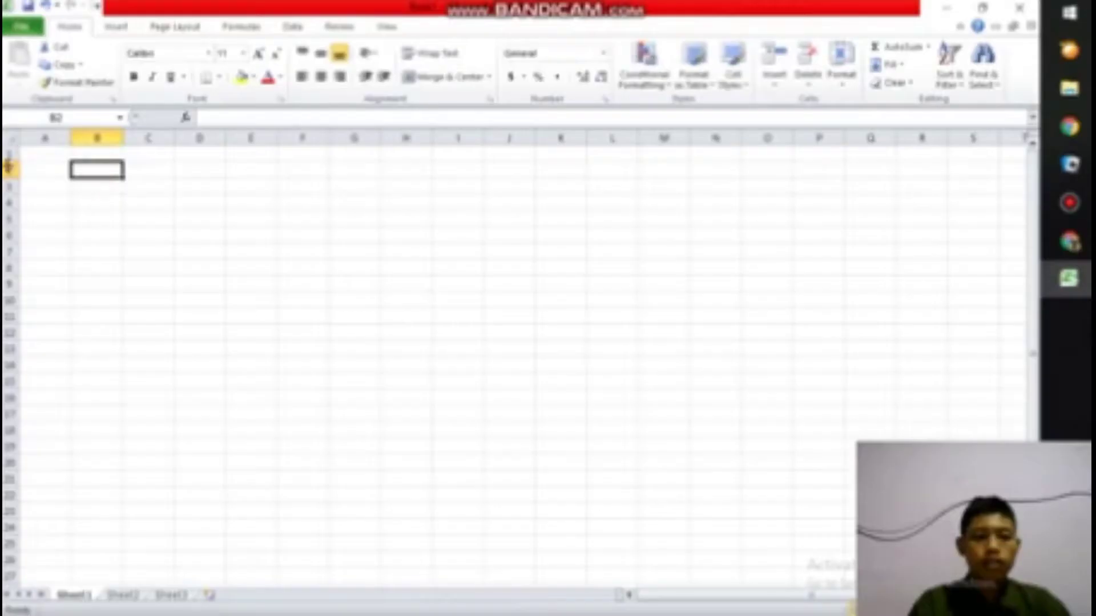
- Enter the formula =ROW() in cell A1 and autofill it down to A10
{"action": "left_click", "coordinate": [47, 154]}
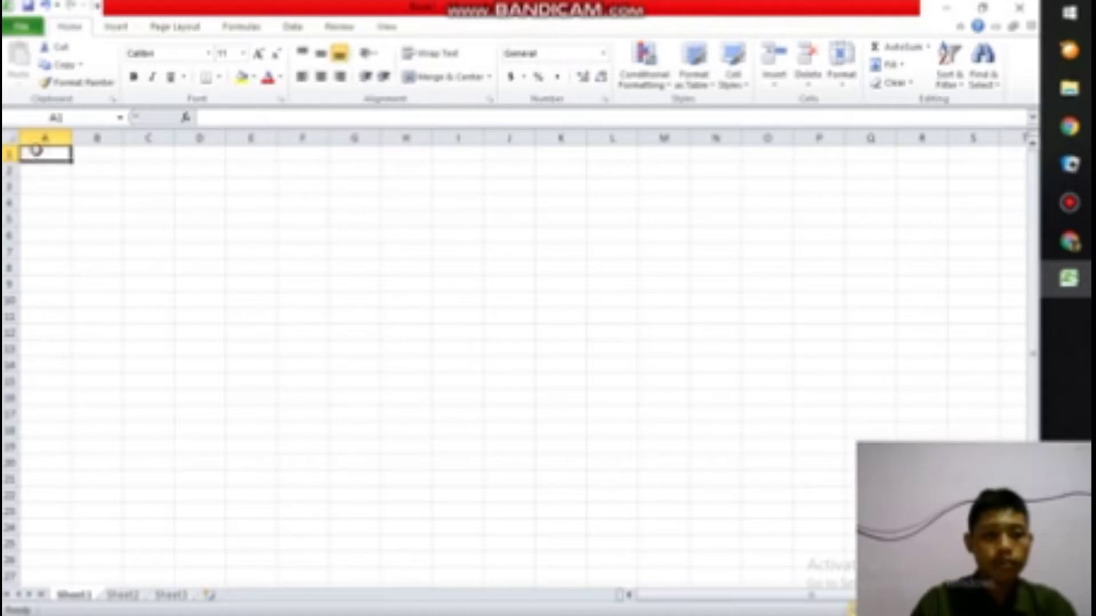
{"action": "type", "text": "="}
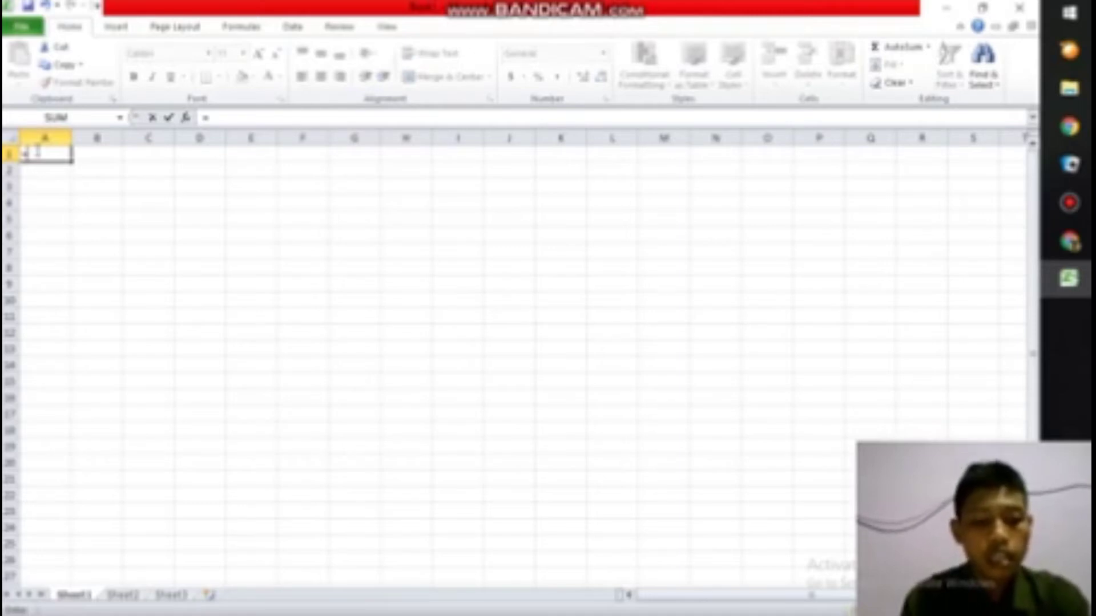
{"action": "type", "text": "ROW"}
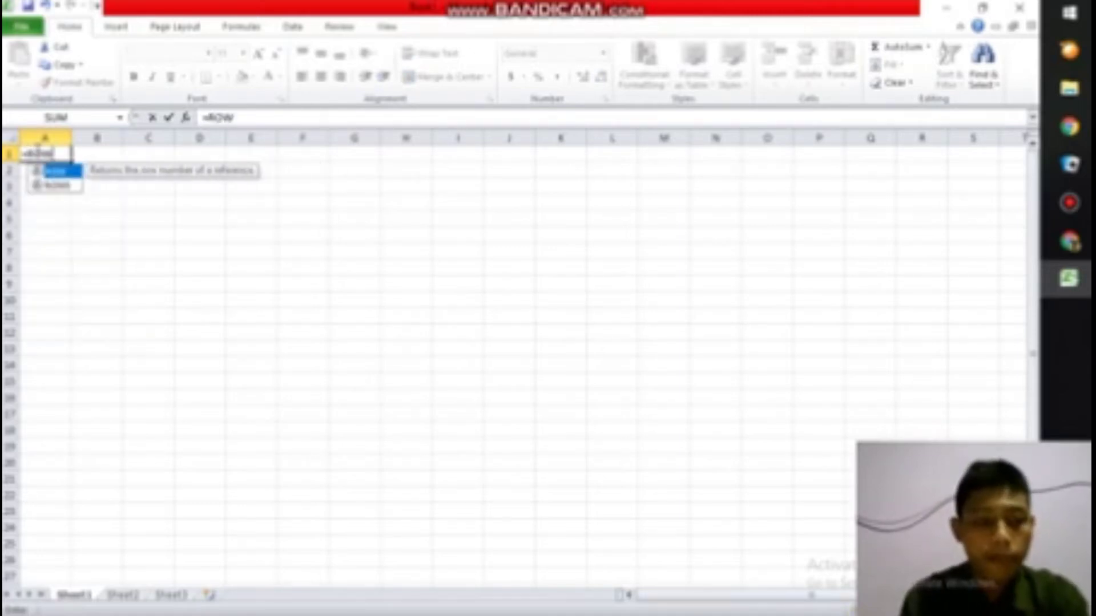
{"action": "type", "text": "("}
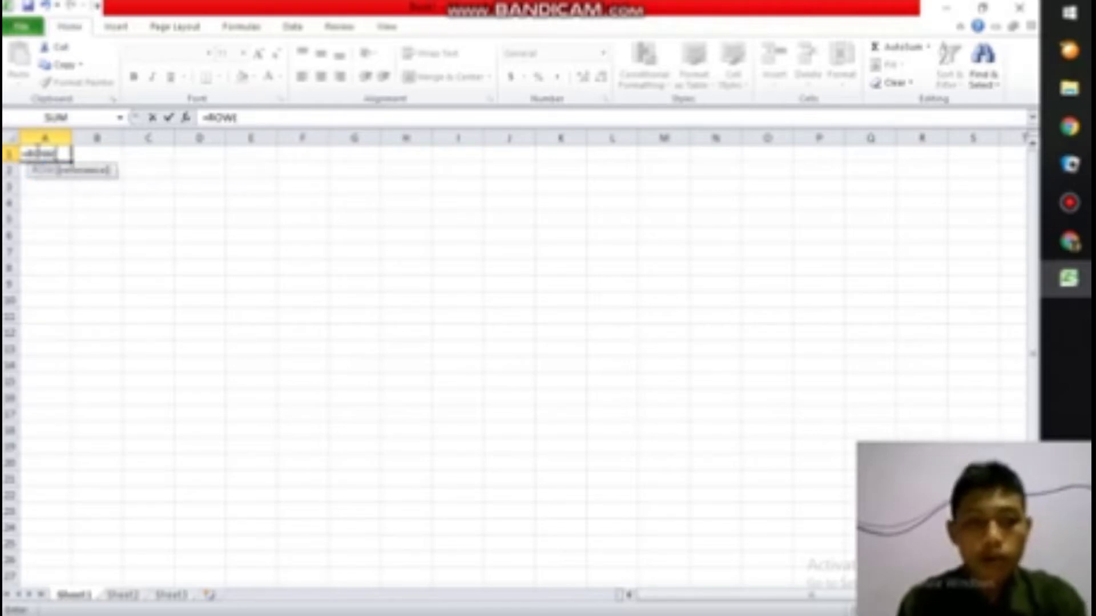
{"action": "type", "text": ")"}
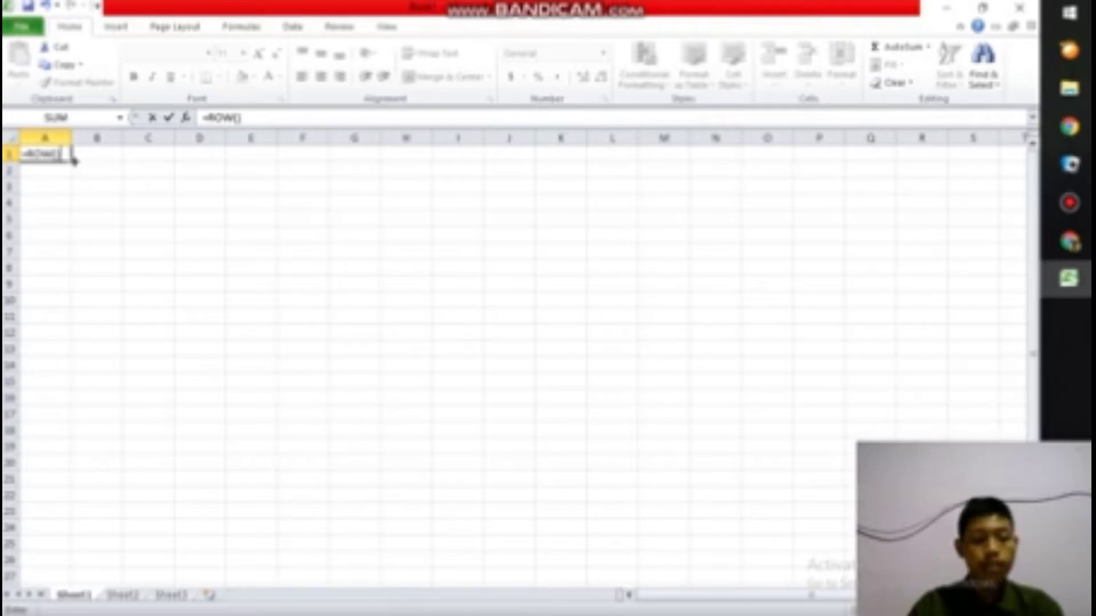
{"action": "left_click_drag", "start_coordinate": [73, 162], "coordinate": [78, 307]}
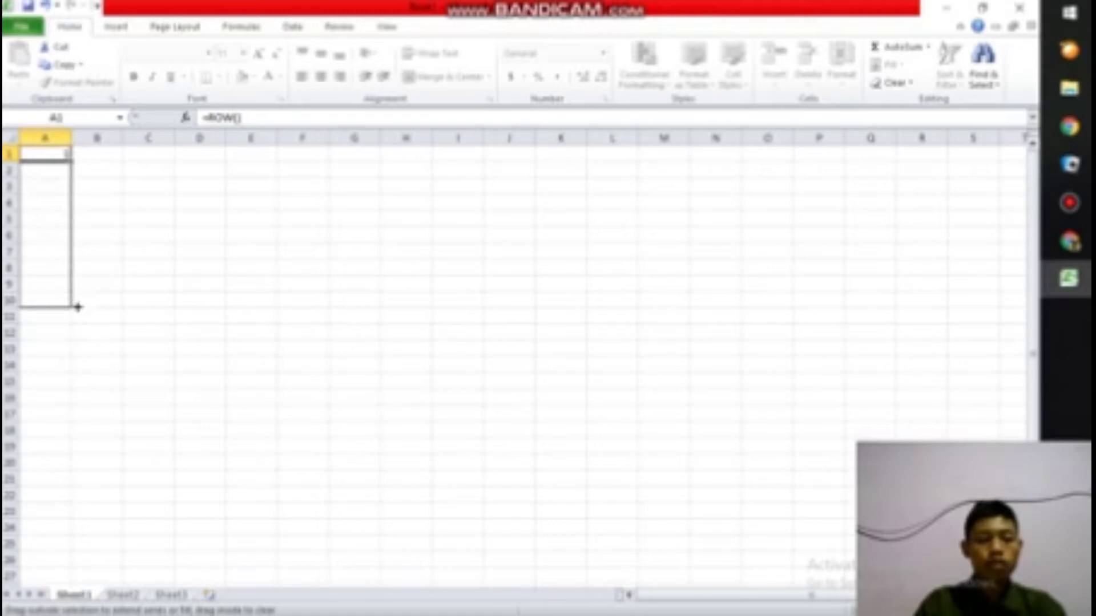
{"action": "left_click_drag", "start_coordinate": [79, 307], "coordinate": [78, 307]}
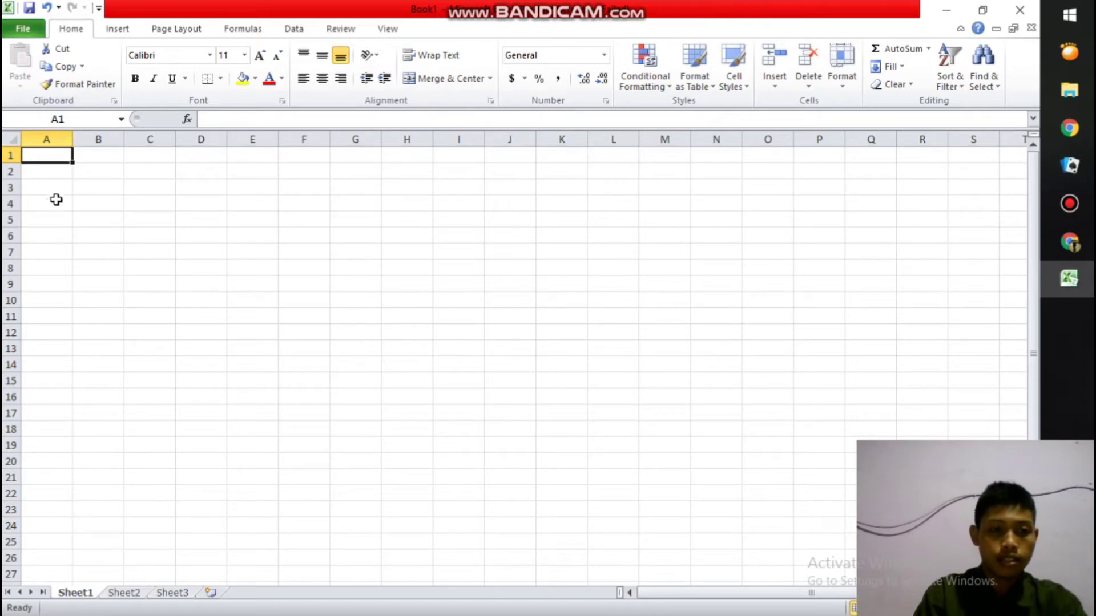
- Try to fill the whole of column A with the formula =ROW()
{"action": "left_click", "coordinate": [47, 138]}
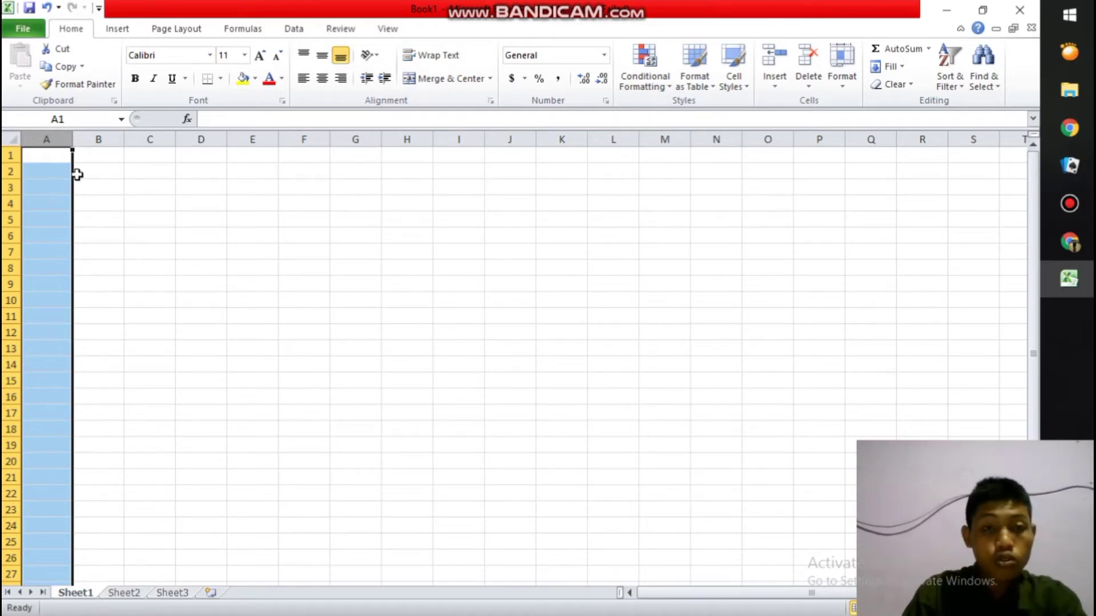
{"action": "left_click", "coordinate": [232, 119]}
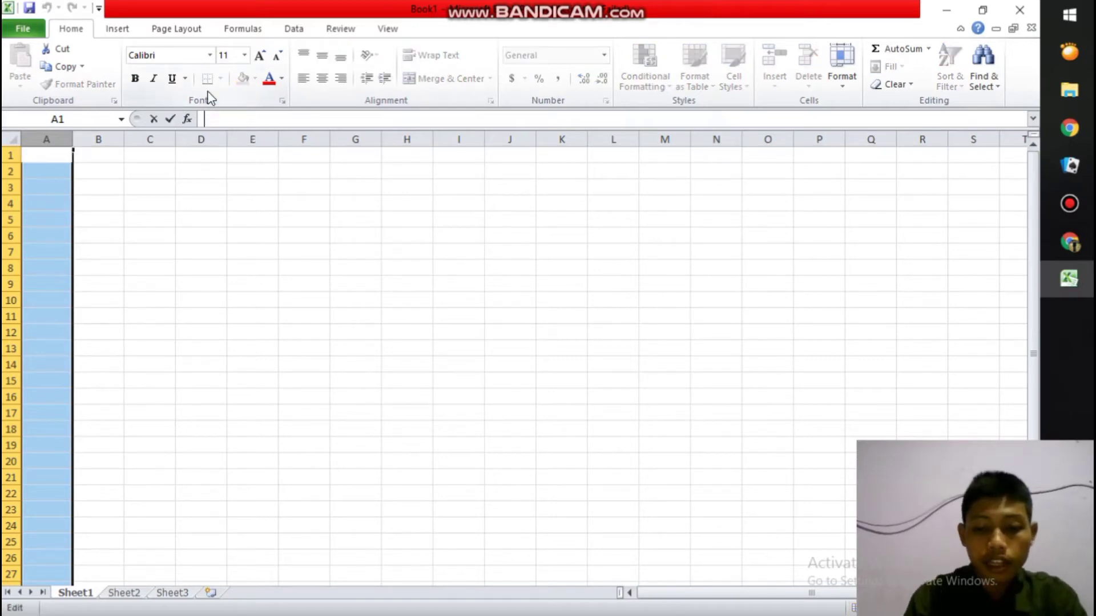
{"action": "type", "text": "="}
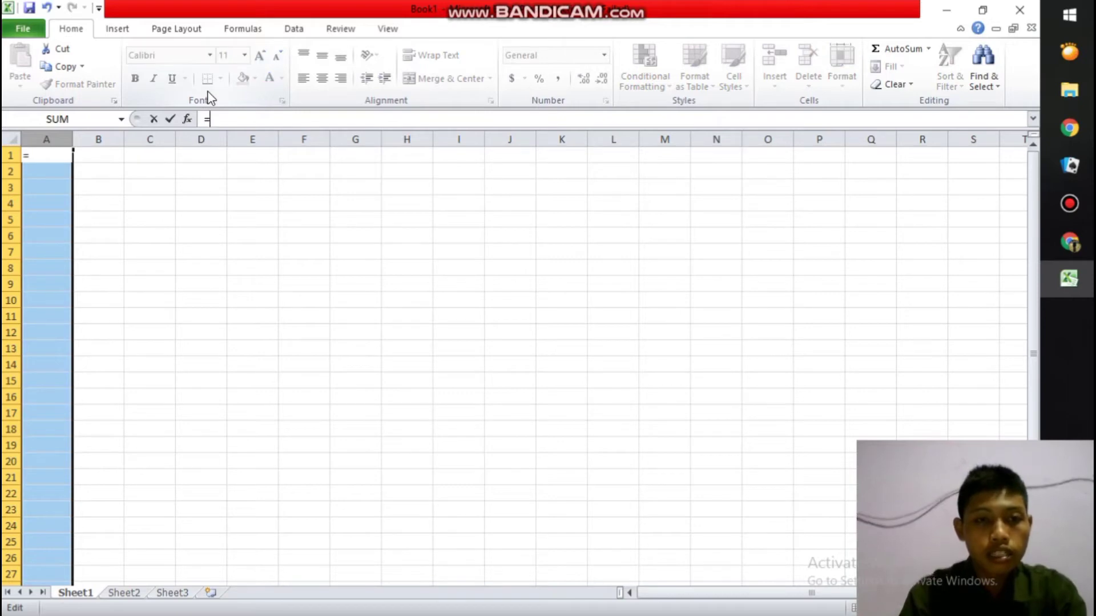
{"action": "type", "text": "ROW"}
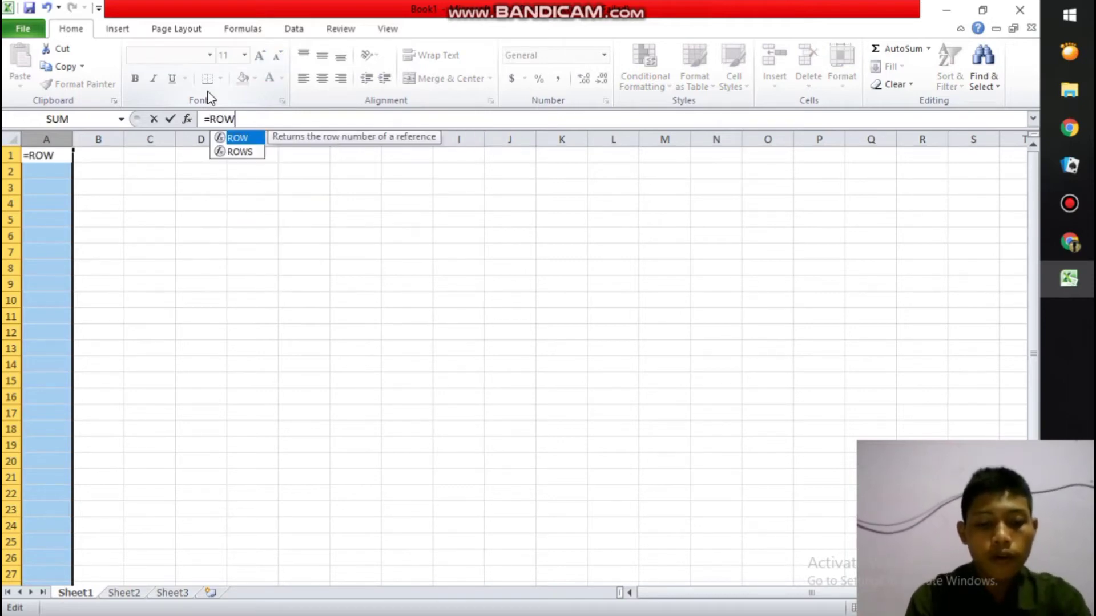
{"action": "type", "text": "()"}
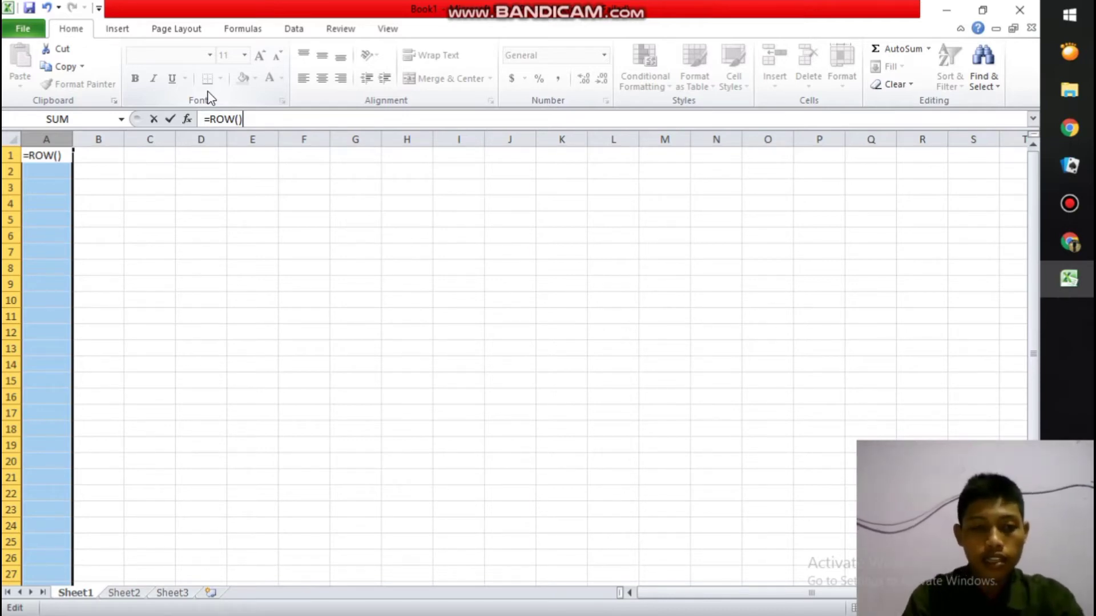
{"action": "key", "text": "shift+Return"}
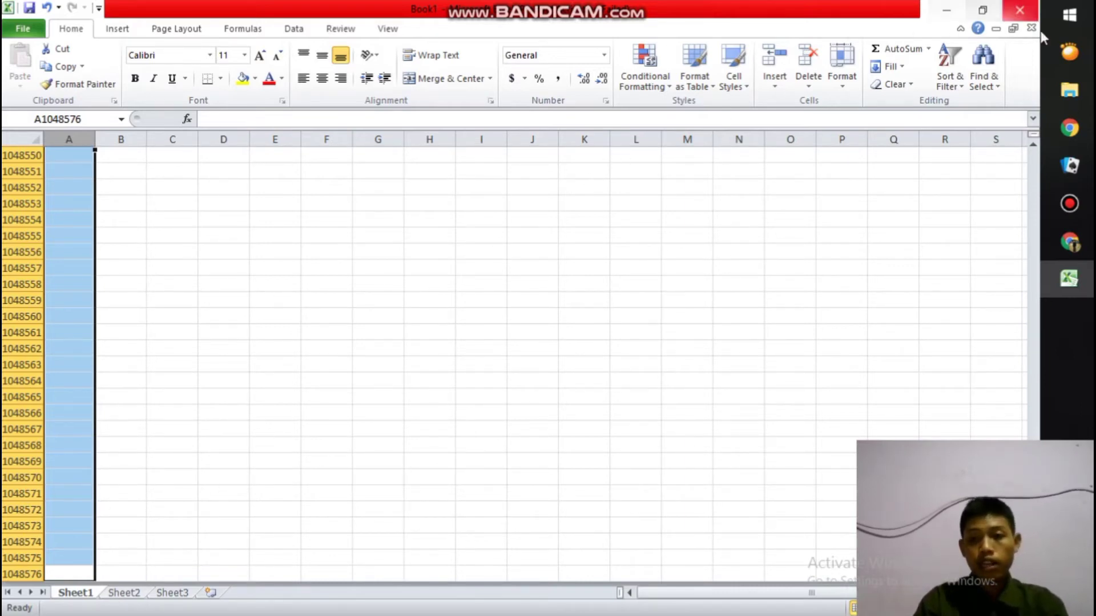
- Examine column A and the row numbers down to the sheet's last row, and return to cell A1
{"action": "left_click", "coordinate": [1036, 170]}
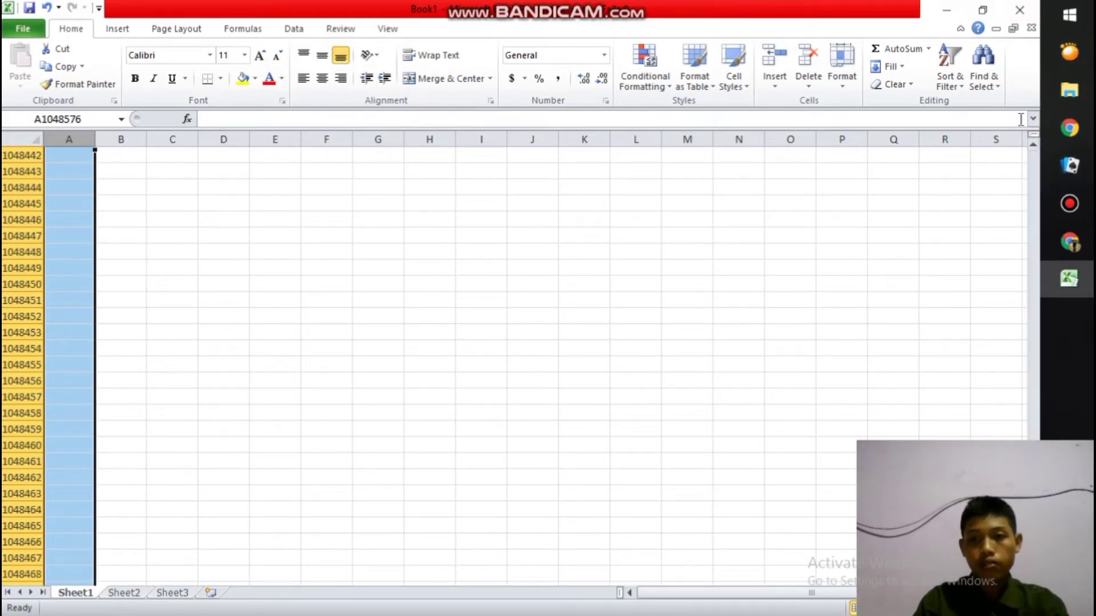
{"action": "left_click", "coordinate": [1033, 145]}
{"action": "left_click", "coordinate": [1033, 146]}
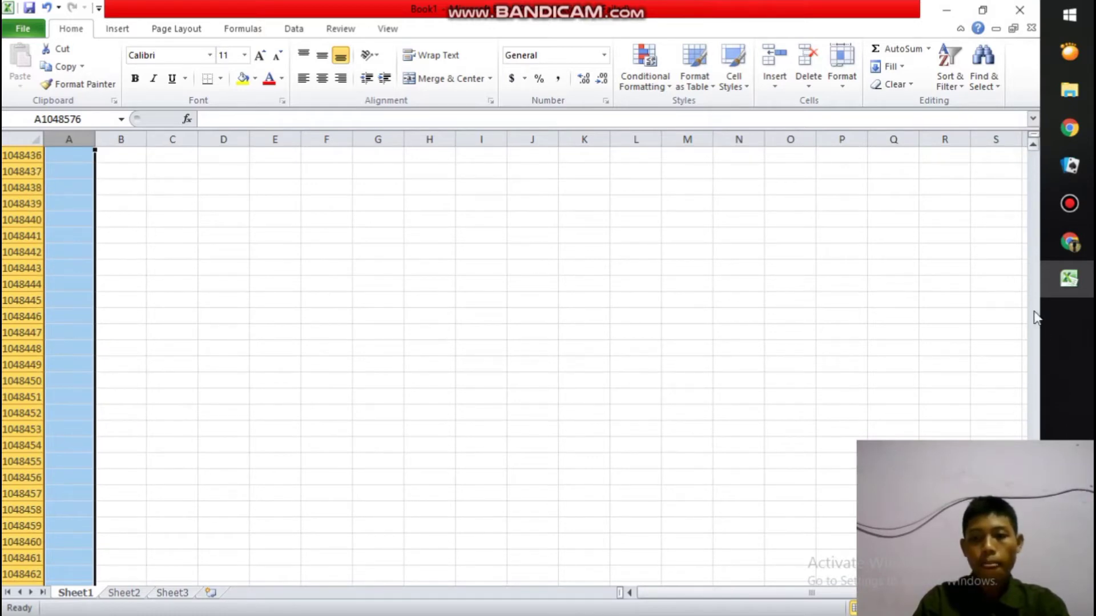
{"action": "scroll", "coordinate": [111, 565], "scroll_direction": "down", "scroll_amount": 1}
{"action": "left_click_drag", "start_coordinate": [65, 549], "coordinate": [63, 494]}
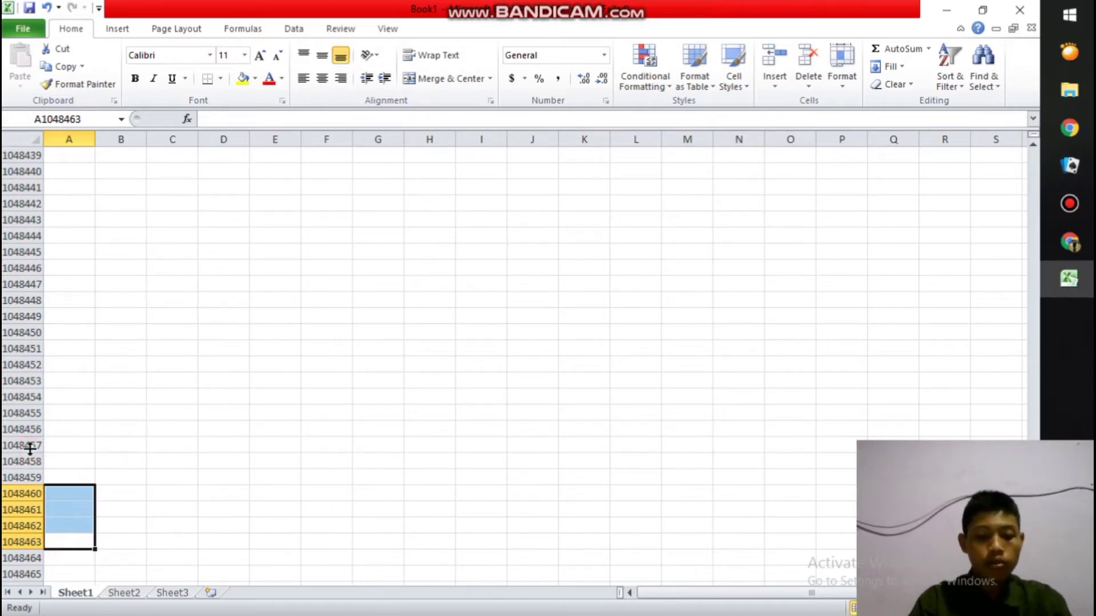
{"action": "key", "text": "Right"}
{"action": "key", "text": "Right"}
{"action": "key", "text": "Right"}
{"action": "key", "text": "Right"}
{"action": "key", "text": "Right"}
{"action": "key", "text": "Right"}
{"action": "key", "text": "Right"}
{"action": "key", "text": "Right"}
{"action": "key", "text": "Right"}
{"action": "key", "text": "Right"}
{"action": "key", "text": "Right"}
{"action": "key", "text": "Right"}
{"action": "key", "text": "Right"}
{"action": "key", "text": "Right"}
{"action": "key", "text": "Down"}
{"action": "key", "text": "Down"}
{"action": "key", "text": "Down"}
{"action": "key", "text": "Down"}
{"action": "key", "text": "Down"}
{"action": "key", "text": "Down"}
{"action": "key", "text": "Down"}
{"action": "key", "text": "Down"}
{"action": "key", "text": "Down"}
{"action": "key", "text": "Down"}
{"action": "key", "text": "Down"}
{"action": "key", "text": "Down"}
{"action": "key", "text": "Down"}
{"action": "key", "text": "Down"}
{"action": "key", "text": "Down"}
{"action": "key", "text": "Down"}
{"action": "key", "text": "Down"}
{"action": "key", "text": "Down"}
{"action": "key", "text": "Down"}
{"action": "key", "text": "Down"}
{"action": "key", "text": "Down"}
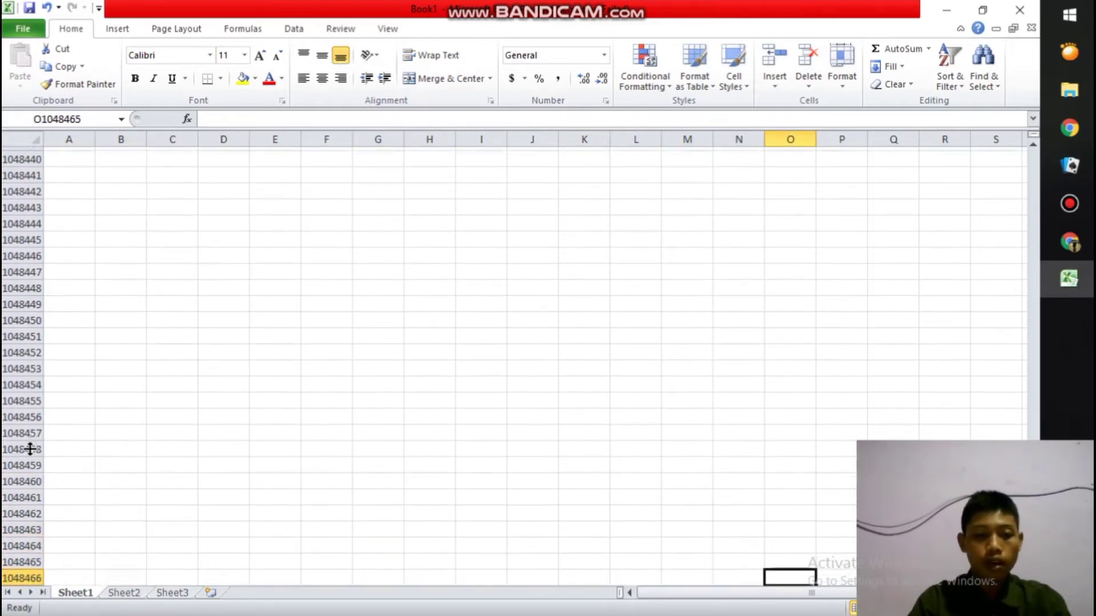
{"action": "key", "text": "Down"}
{"action": "key", "text": "Down"}
{"action": "key", "text": "Down"}
{"action": "key", "text": "Down"}
{"action": "key", "text": "Down"}
{"action": "key", "text": "Down"}
{"action": "key", "text": "Down"}
{"action": "key", "text": "Down"}
{"action": "key", "text": "Down"}
{"action": "key", "text": "Down"}
{"action": "key", "text": "Down"}
{"action": "key", "text": "Down"}
{"action": "key", "text": "Down"}
{"action": "key", "text": "Down"}
{"action": "key", "text": "Down"}
{"action": "key", "text": "Down"}
{"action": "key", "text": "Down"}
{"action": "key", "text": "Down"}
{"action": "key", "text": "Down"}
{"action": "key", "text": "Down"}
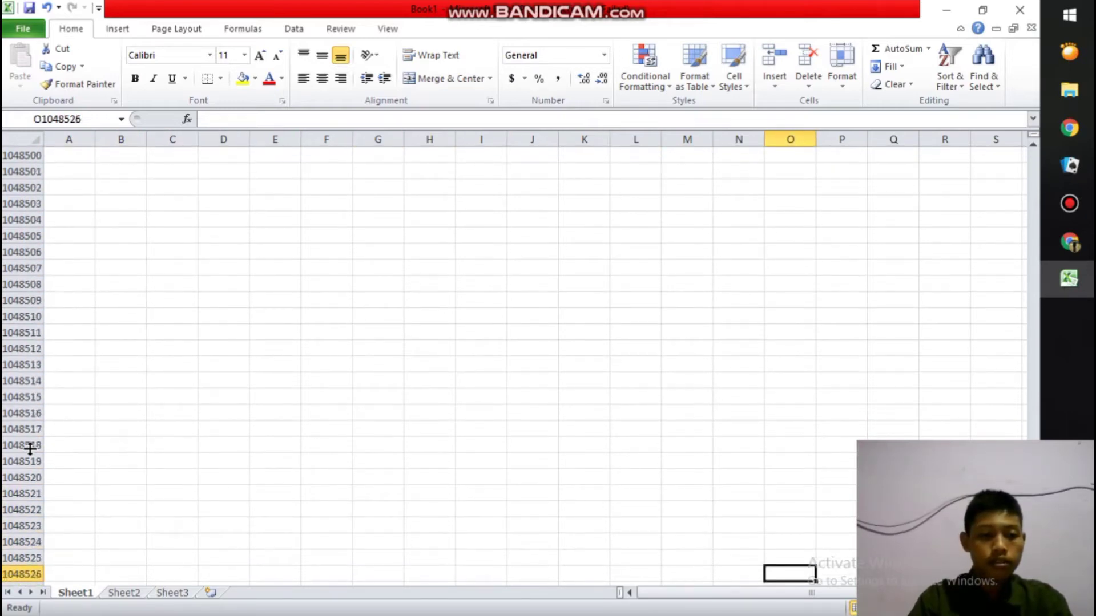
{"action": "key", "text": "Down"}
{"action": "key", "text": "Down"}
{"action": "key", "text": "Down"}
{"action": "key", "text": "Down"}
{"action": "key", "text": "Down"}
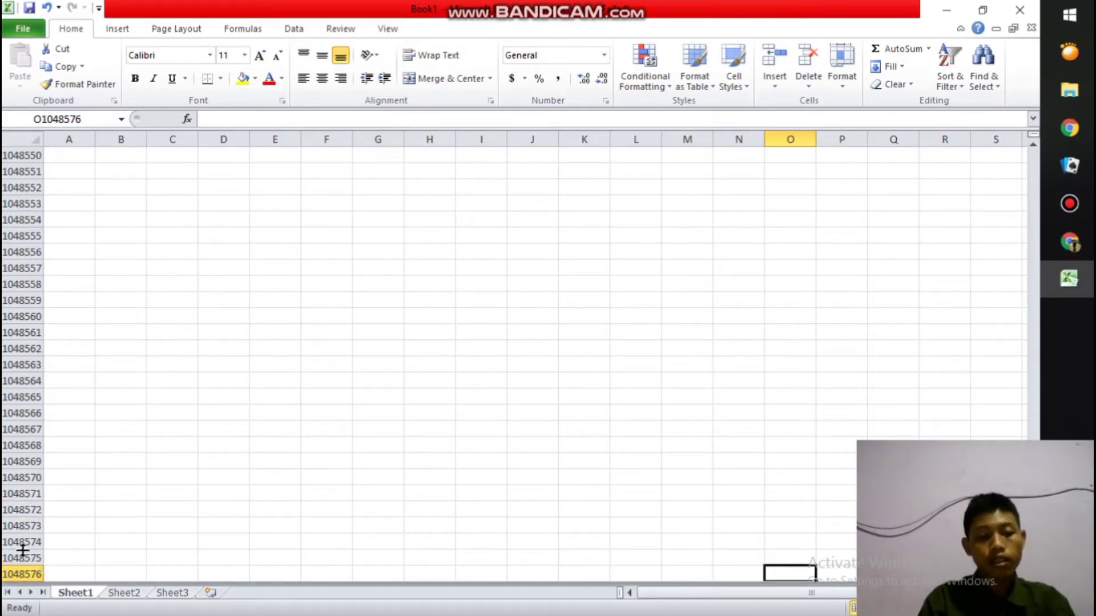
{"action": "key", "text": "ctrl+Home"}
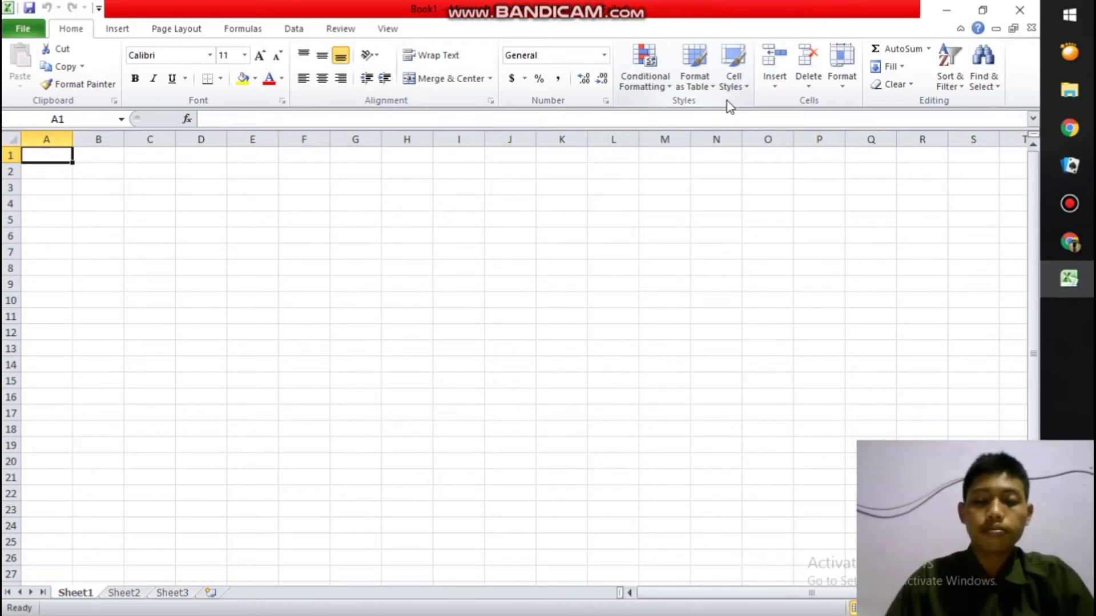
{"action": "left_click", "coordinate": [1042, 202]}
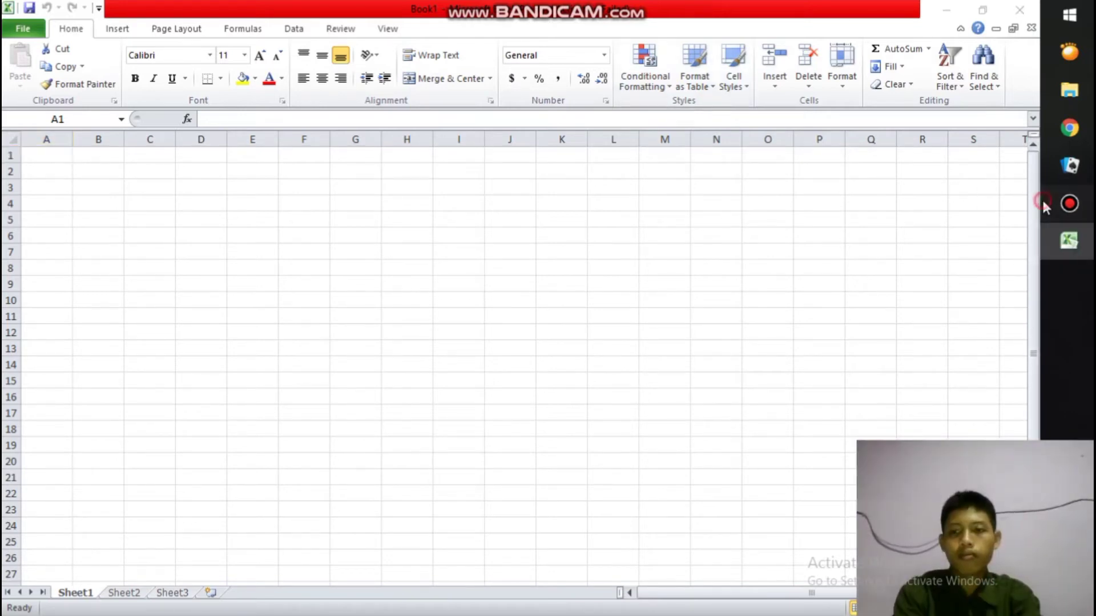
{"action": "left_click", "coordinate": [1062, 239]}
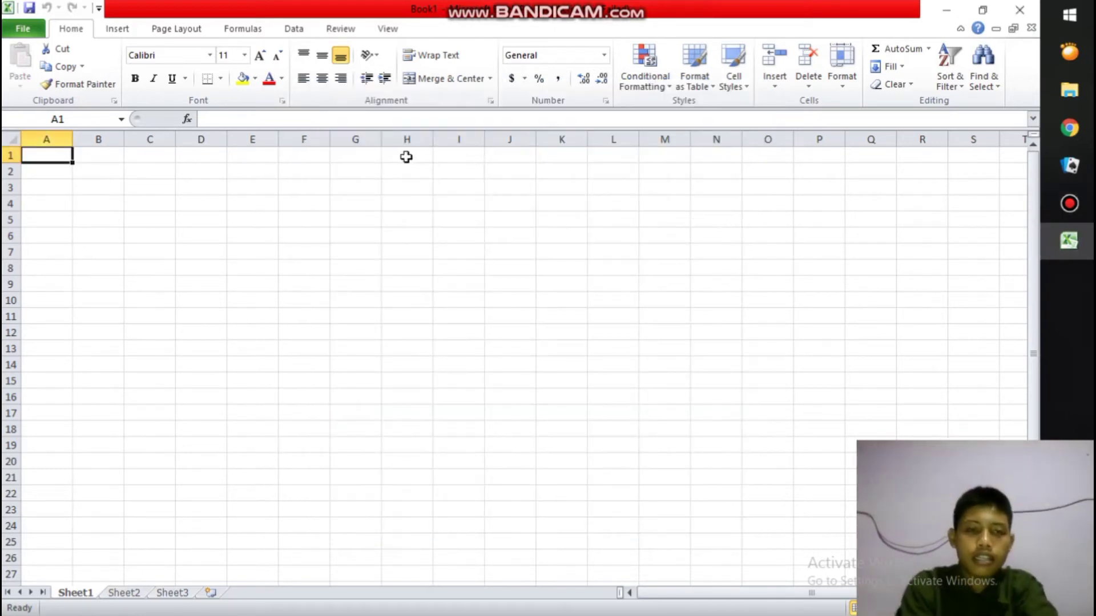
- Set up data validation for cell A1 that allows only whole numbers between 10 and 100
{"action": "left_click", "coordinate": [294, 30]}
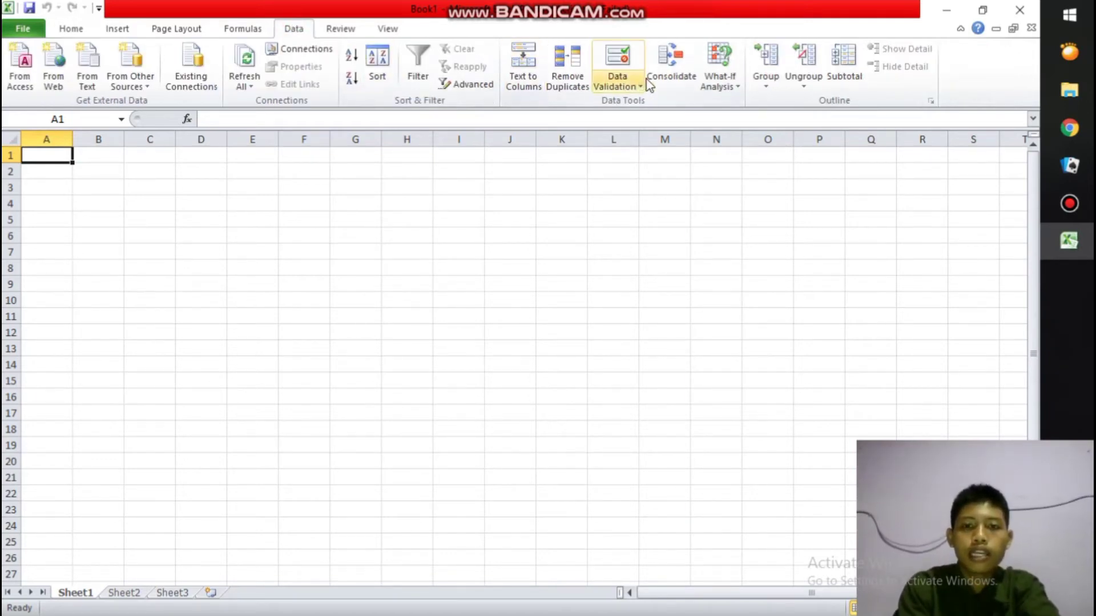
{"action": "left_click", "coordinate": [618, 58]}
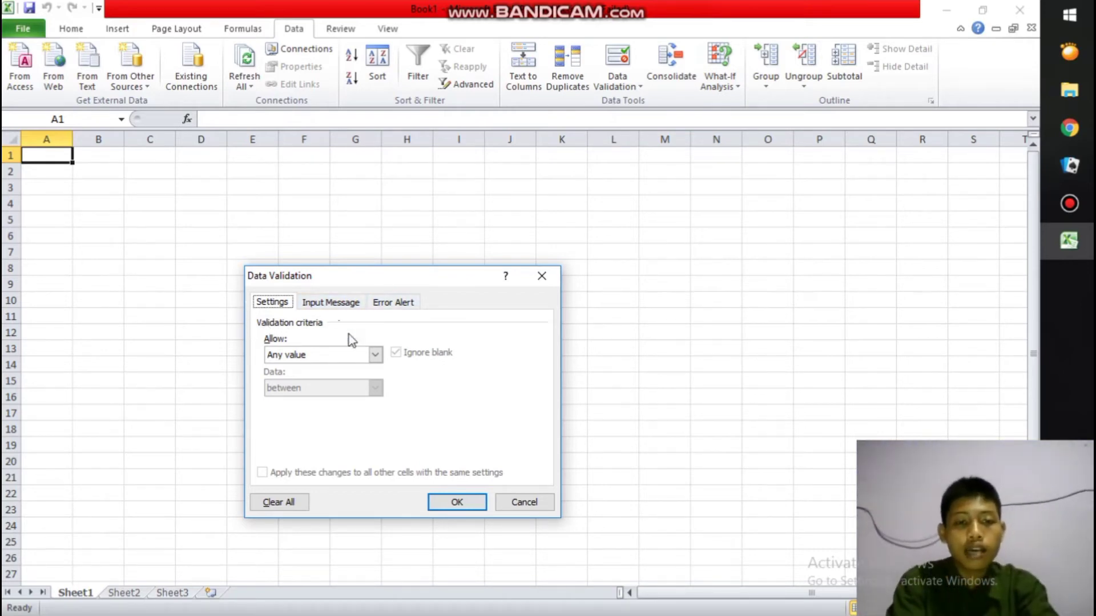
{"action": "left_click", "coordinate": [375, 355]}
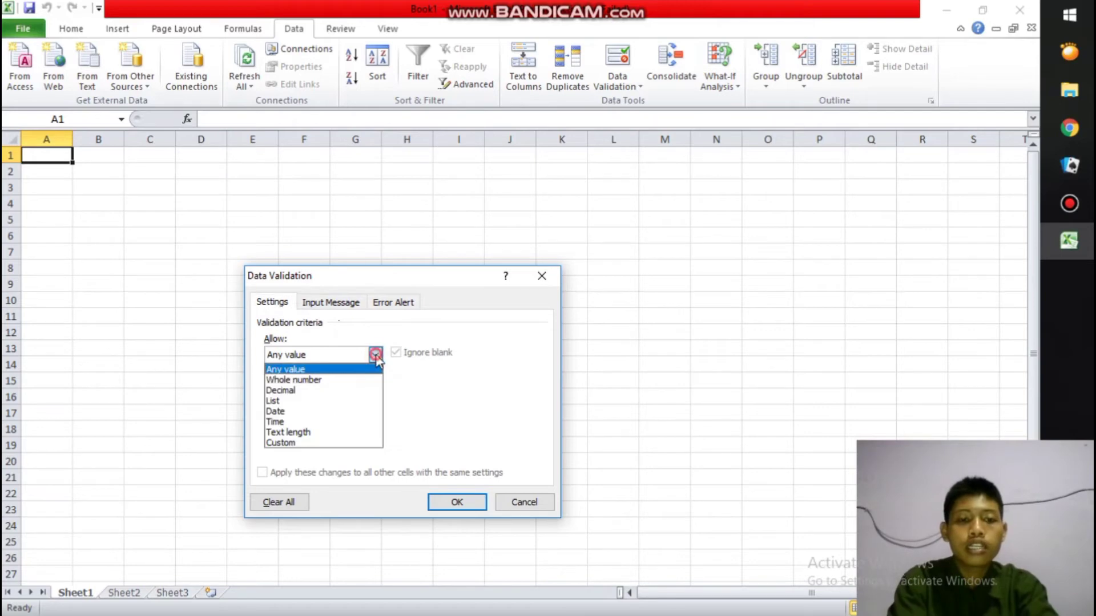
{"action": "left_click", "coordinate": [332, 380]}
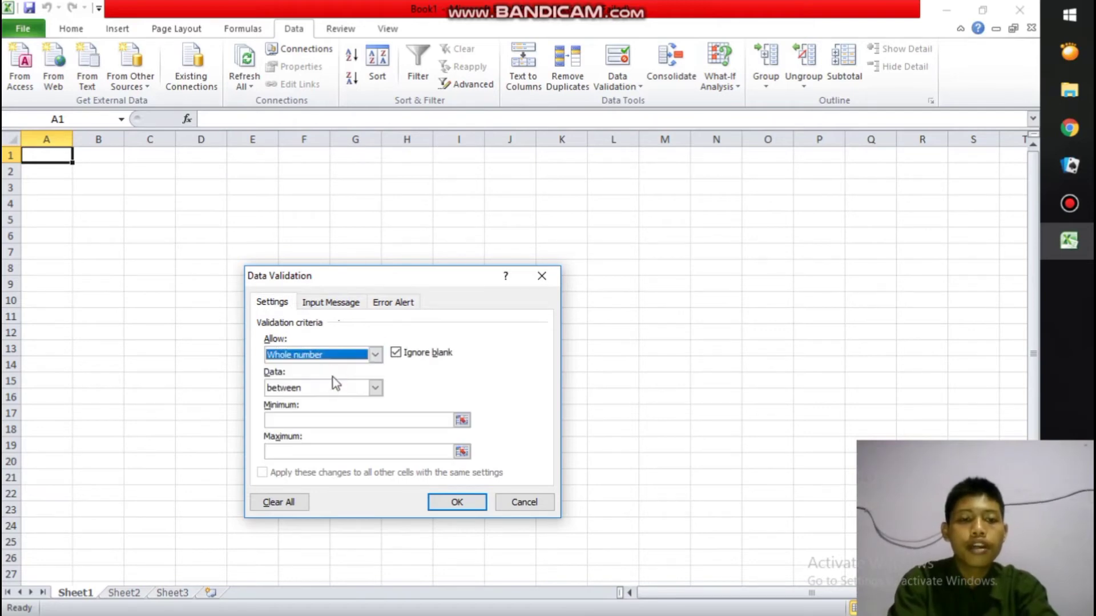
{"action": "left_click", "coordinate": [312, 421]}
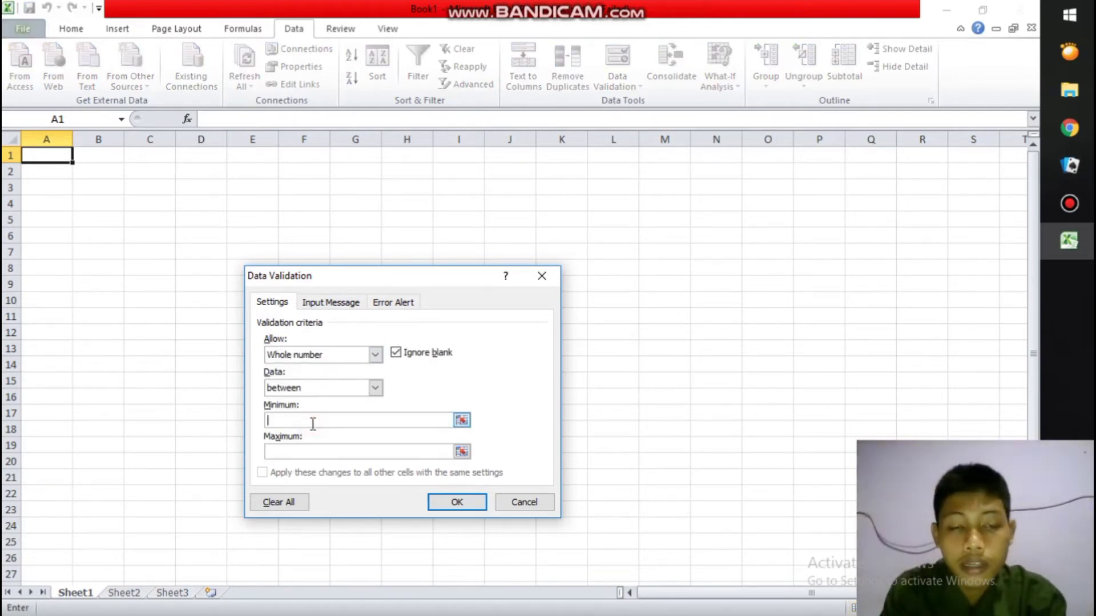
{"action": "type", "text": "10"}
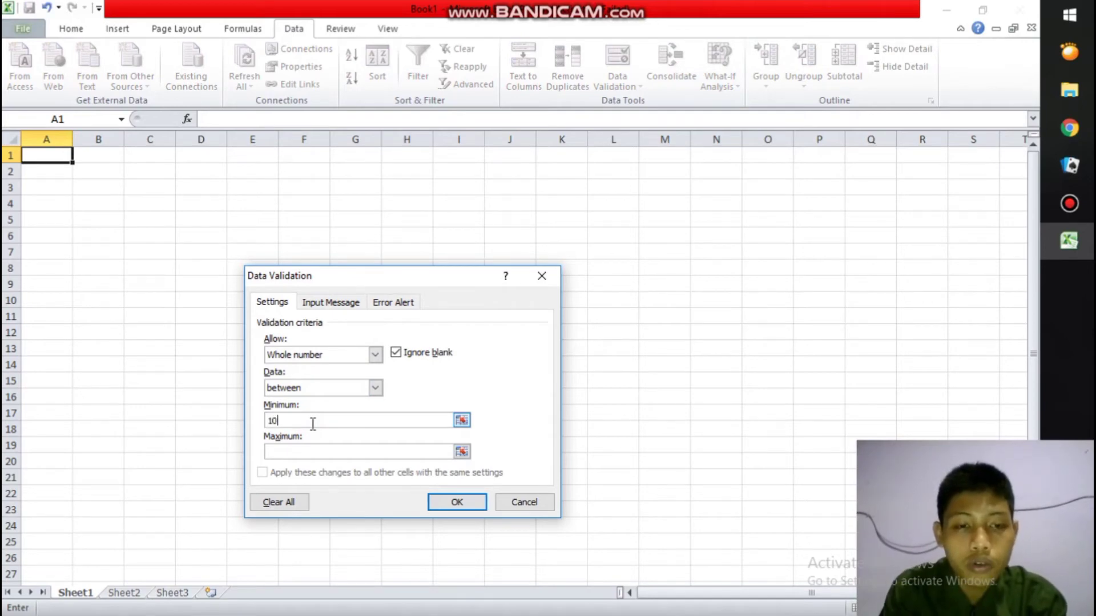
{"action": "left_click", "coordinate": [307, 452]}
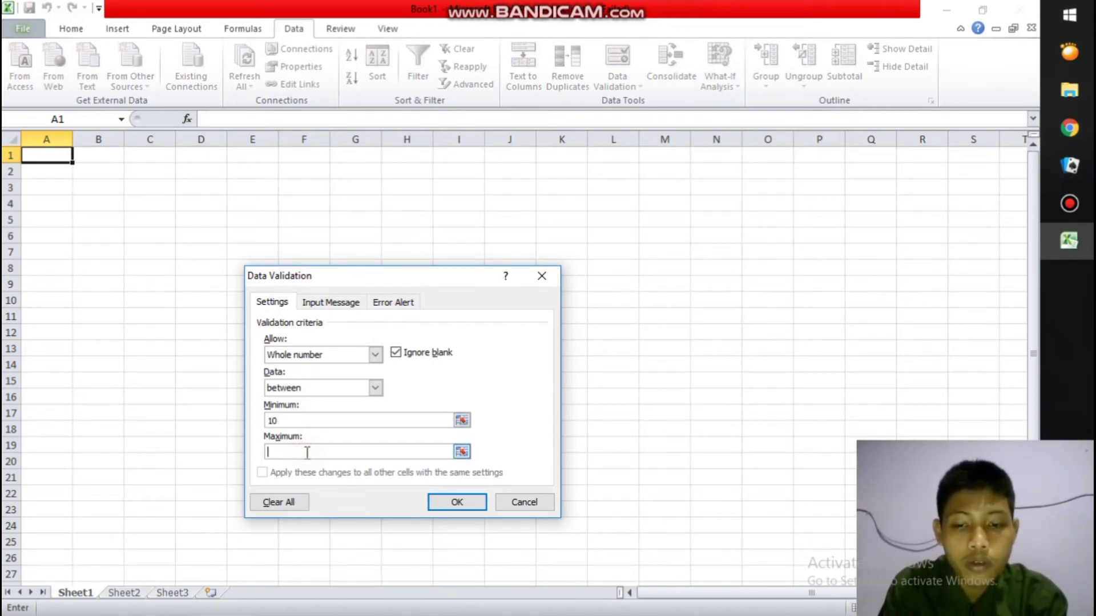
{"action": "type", "text": "100"}
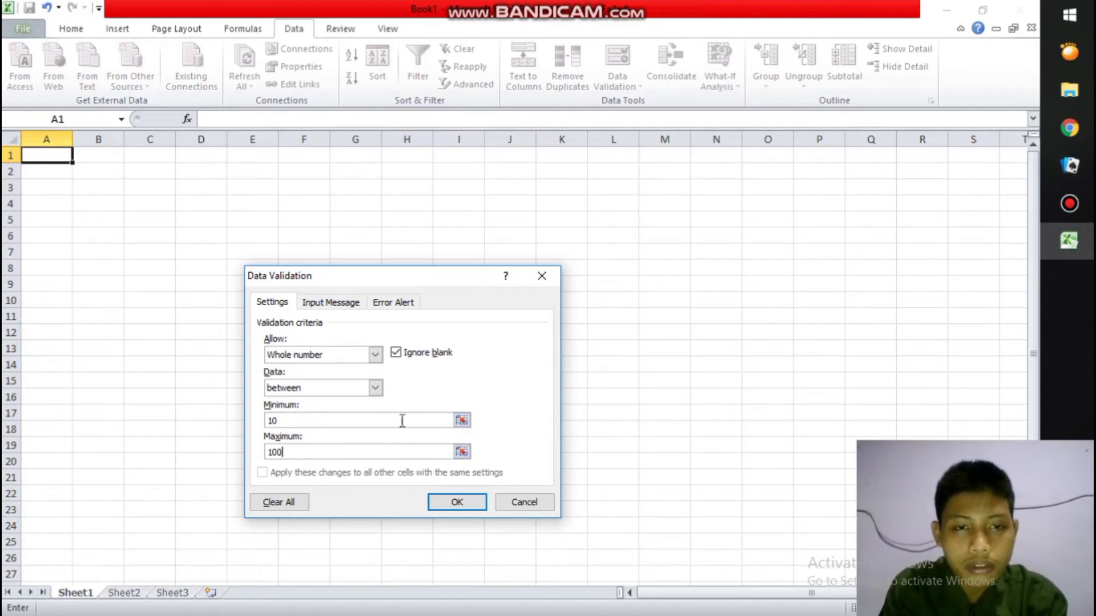
- Give the validation an input message titled "perhatian" with the text "isi angka 10 sampai 100 saja"
{"action": "left_click", "coordinate": [335, 302]}
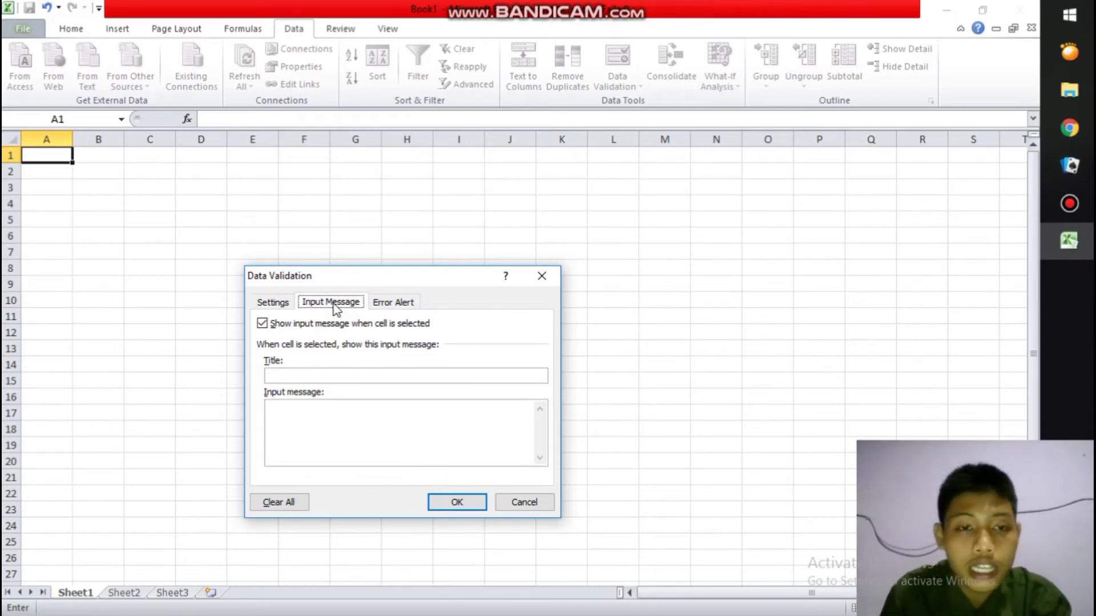
{"action": "left_click", "coordinate": [299, 374]}
{"action": "type", "text": "pe"}
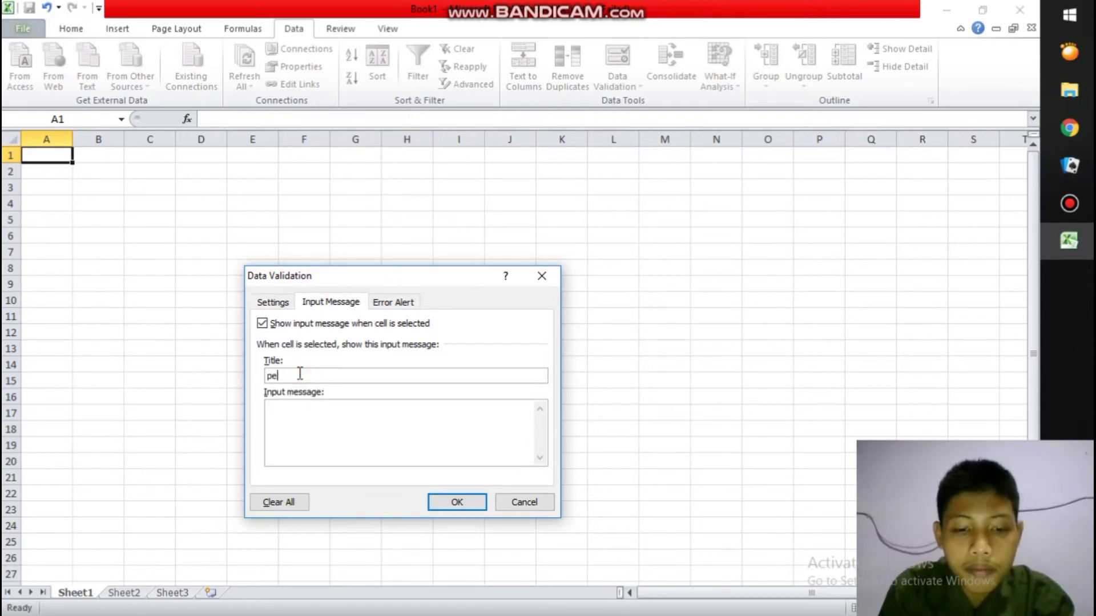
{"action": "type", "text": "rhatian"}
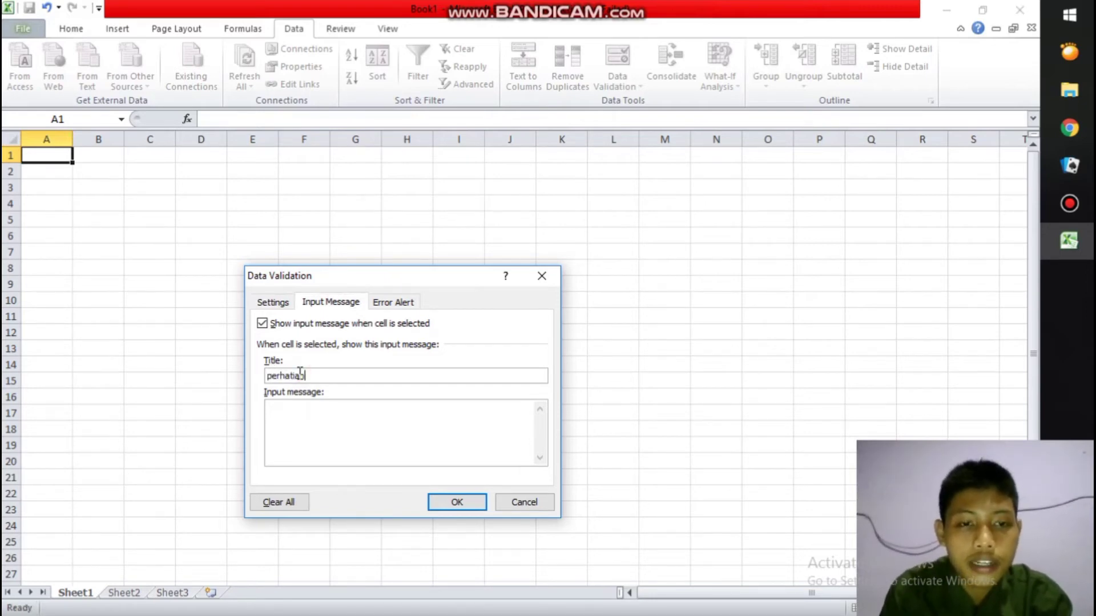
{"action": "left_click", "coordinate": [297, 412]}
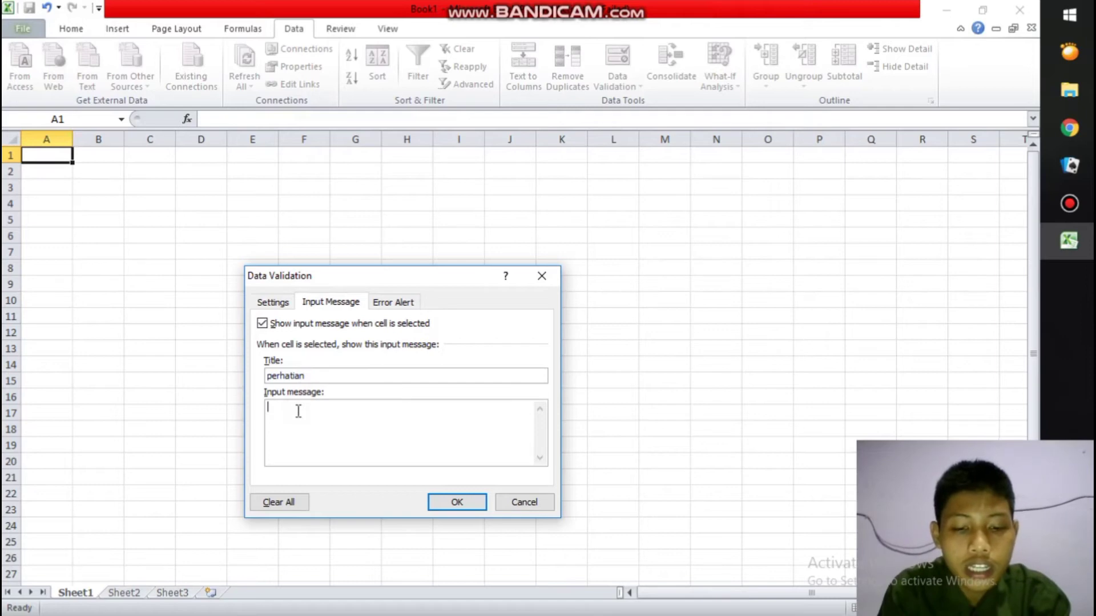
{"action": "type", "text": "isi an"}
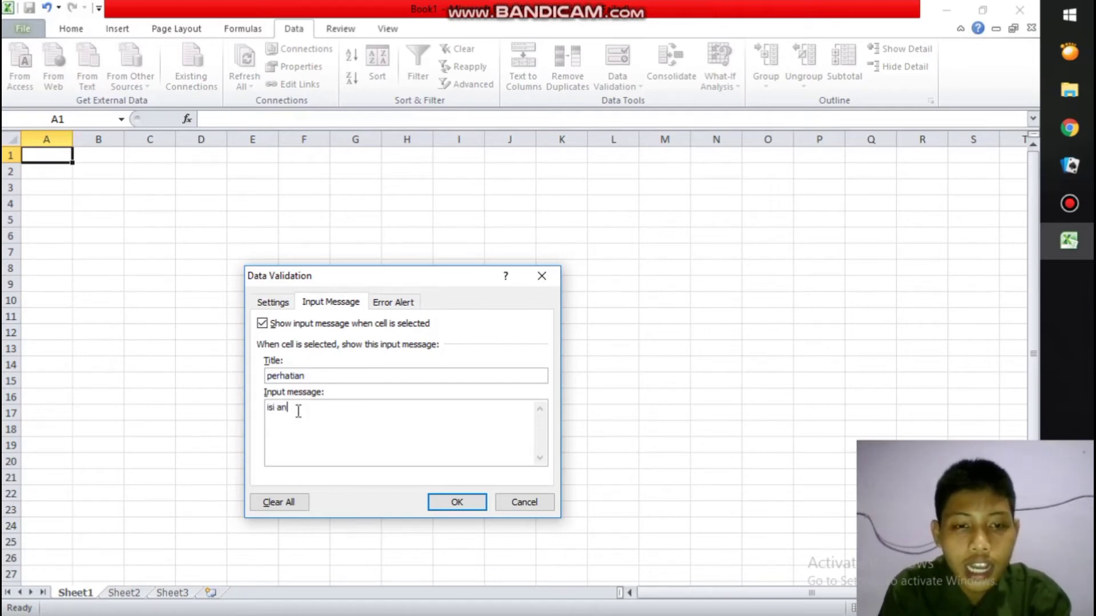
{"action": "type", "text": "gka 10"}
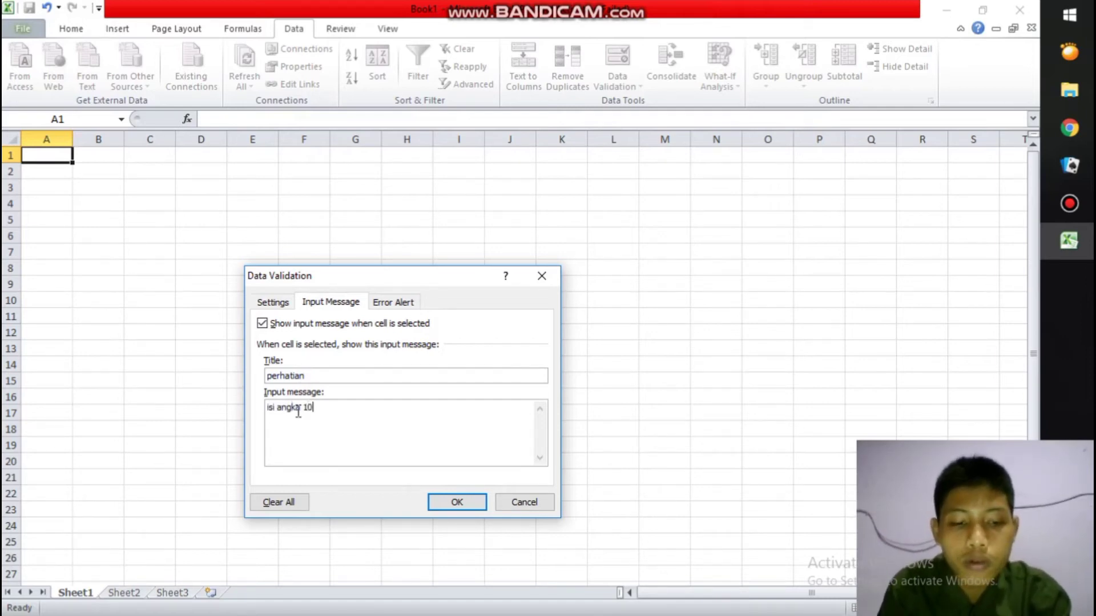
{"action": "type", "text": " sampai 100"}
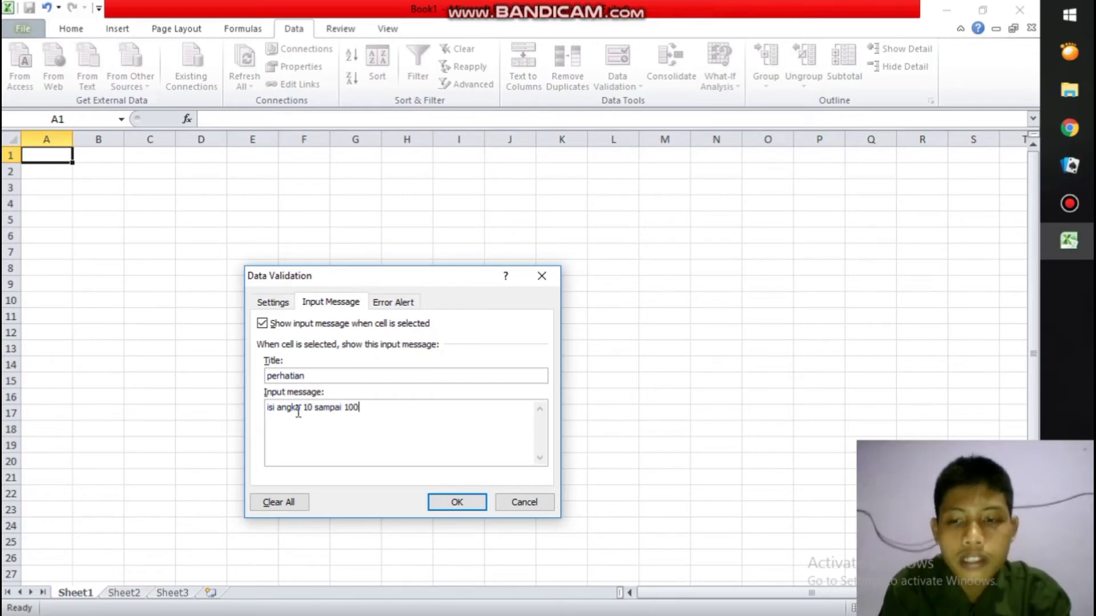
{"action": "type", "text": " saja"}
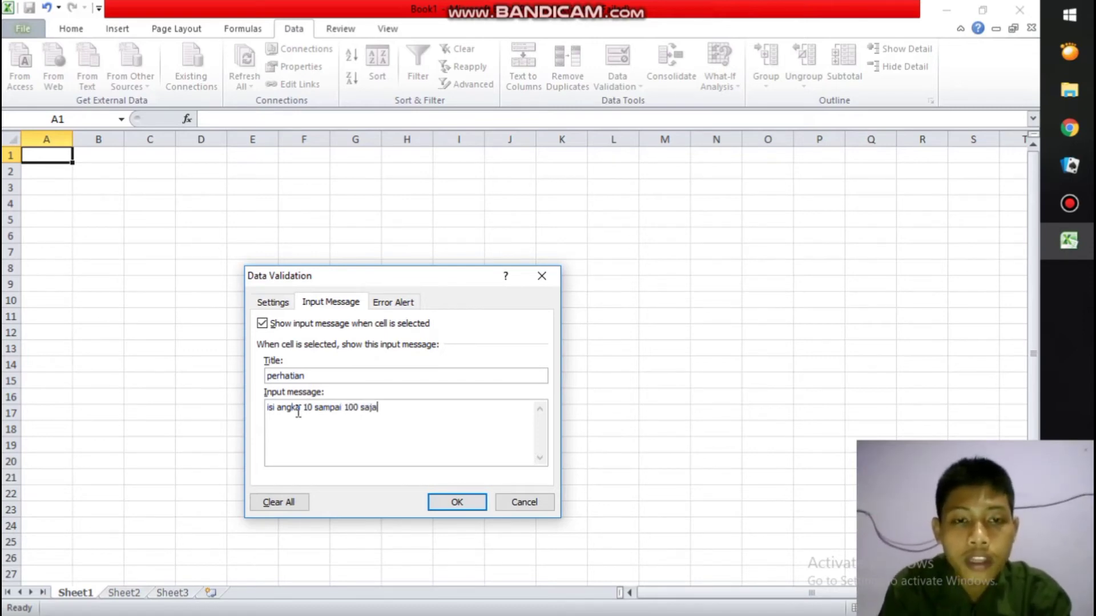
- Add an error alert titled "jangan cengkal" with the message "sudah dibilang angka hanya 10 sampai 100 saja", and apply the validation
{"action": "left_click", "coordinate": [388, 308]}
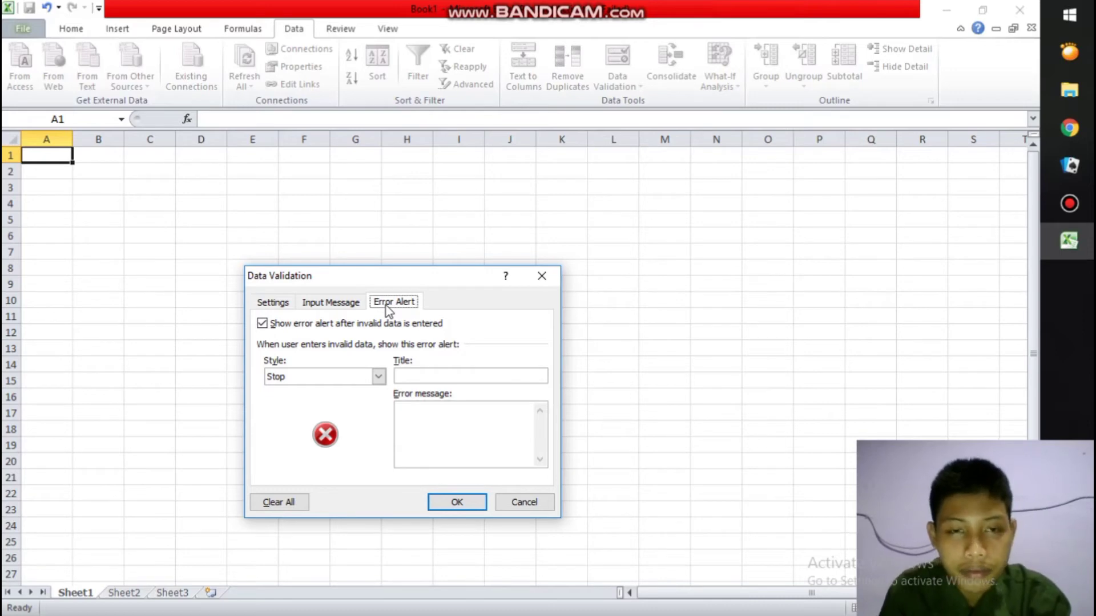
{"action": "left_click", "coordinate": [415, 378]}
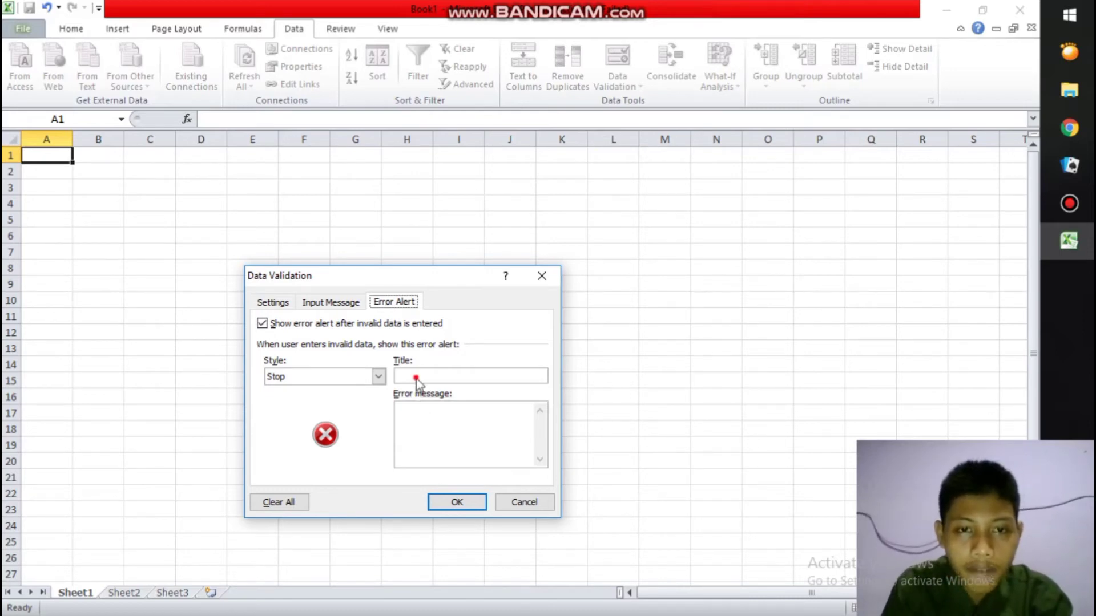
{"action": "type", "text": "jangan"}
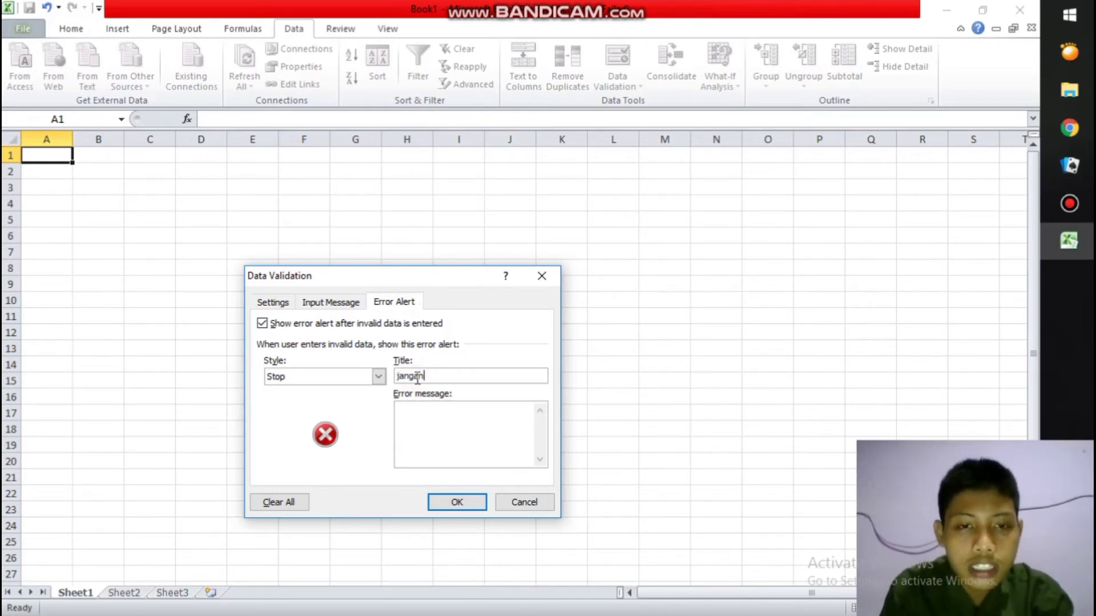
{"action": "type", "text": " cengkal"}
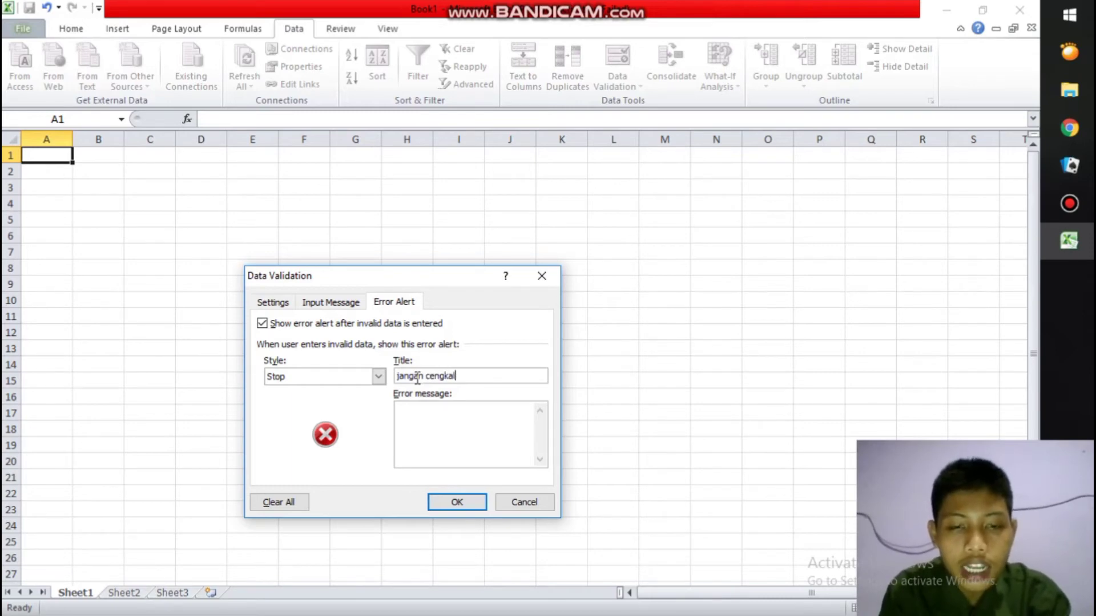
{"action": "left_click", "coordinate": [416, 410]}
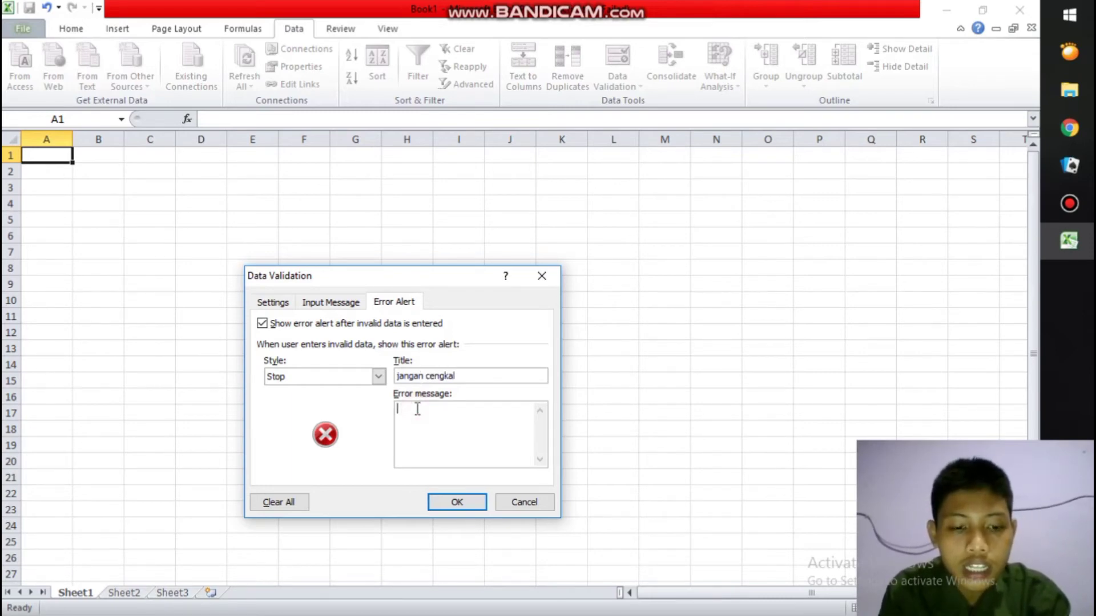
{"action": "type", "text": "sudah di"}
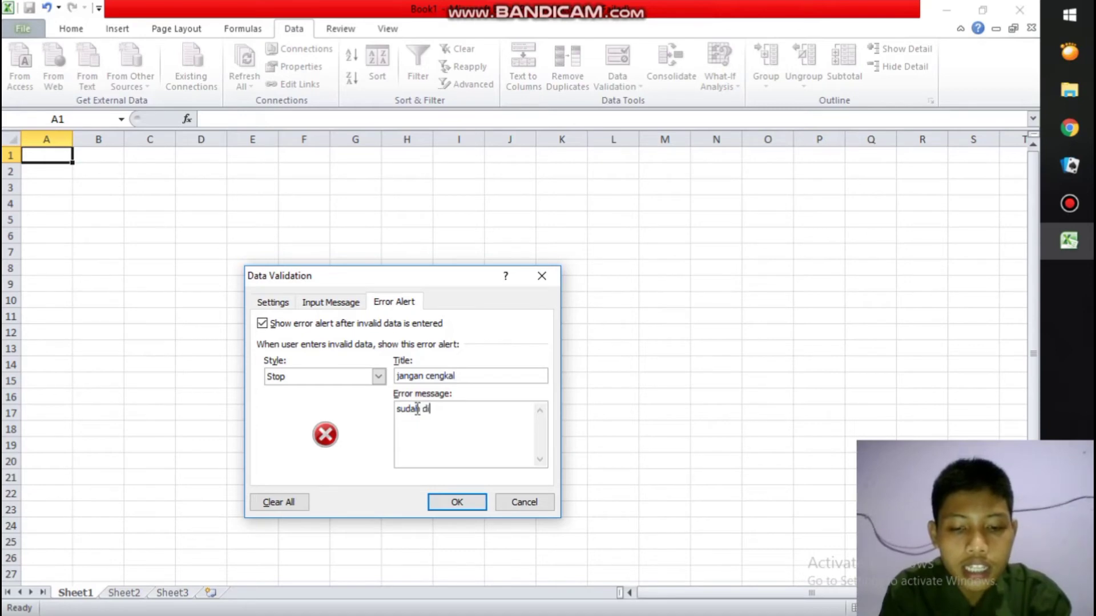
{"action": "type", "text": "bilang "}
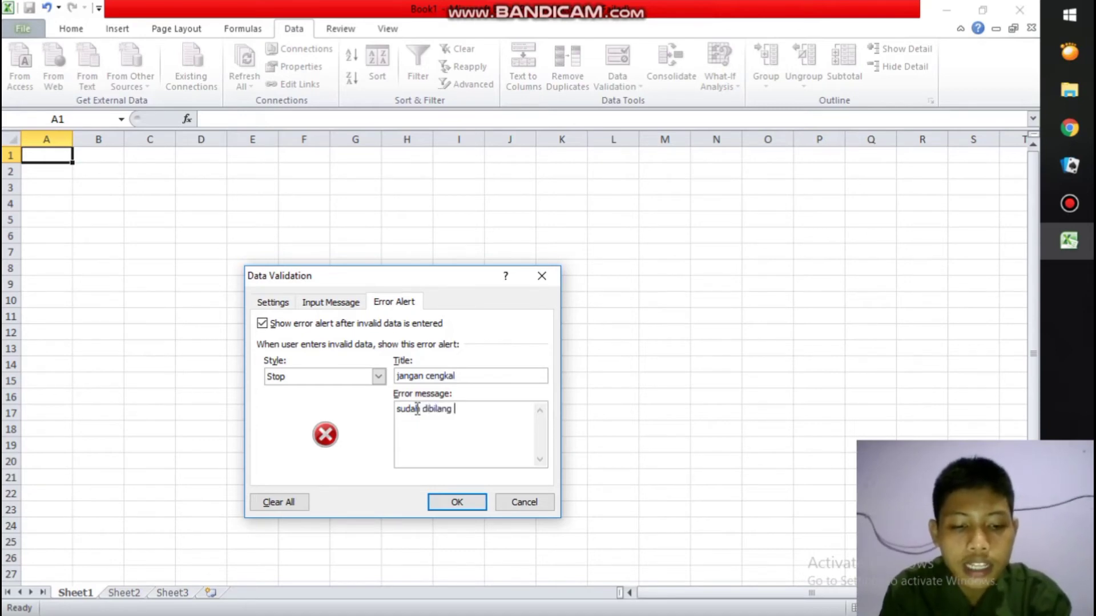
{"action": "type", "text": "angka h"}
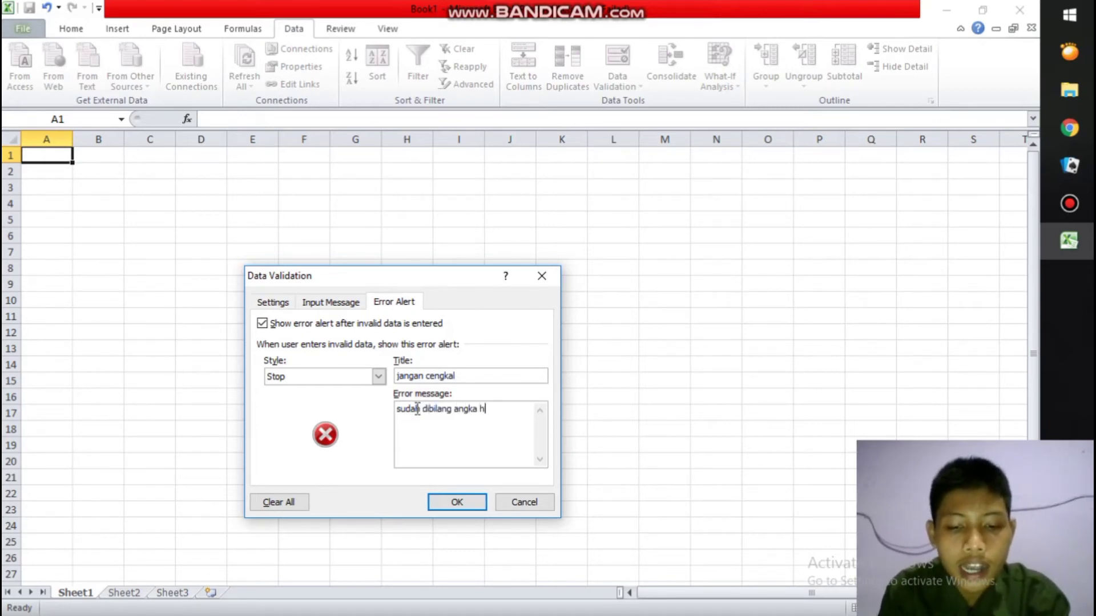
{"action": "type", "text": "anya 10 s"}
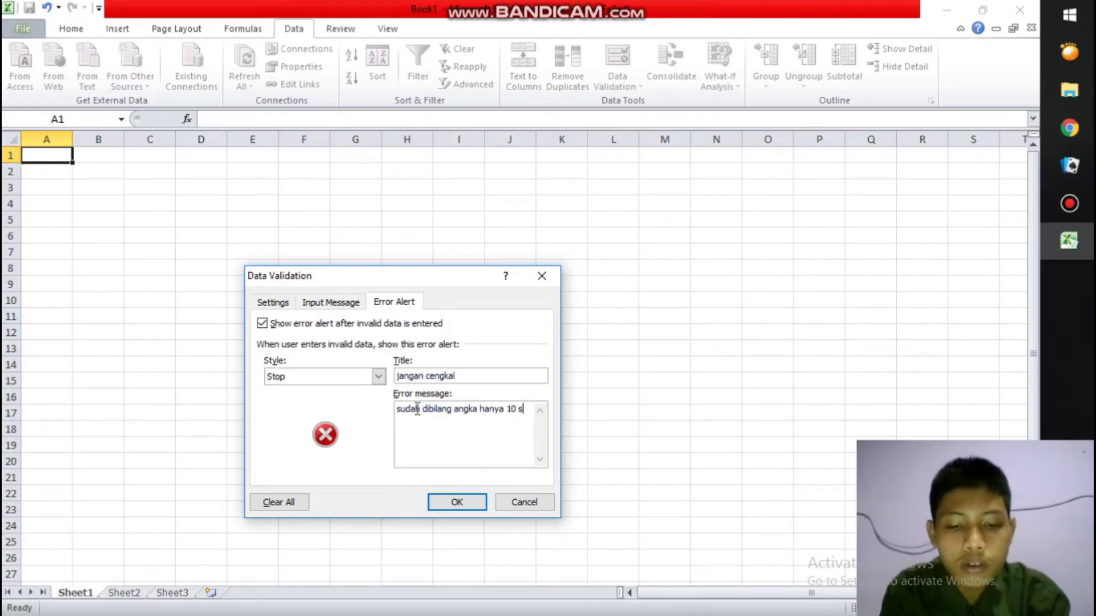
{"action": "type", "text": "ampai 100 "}
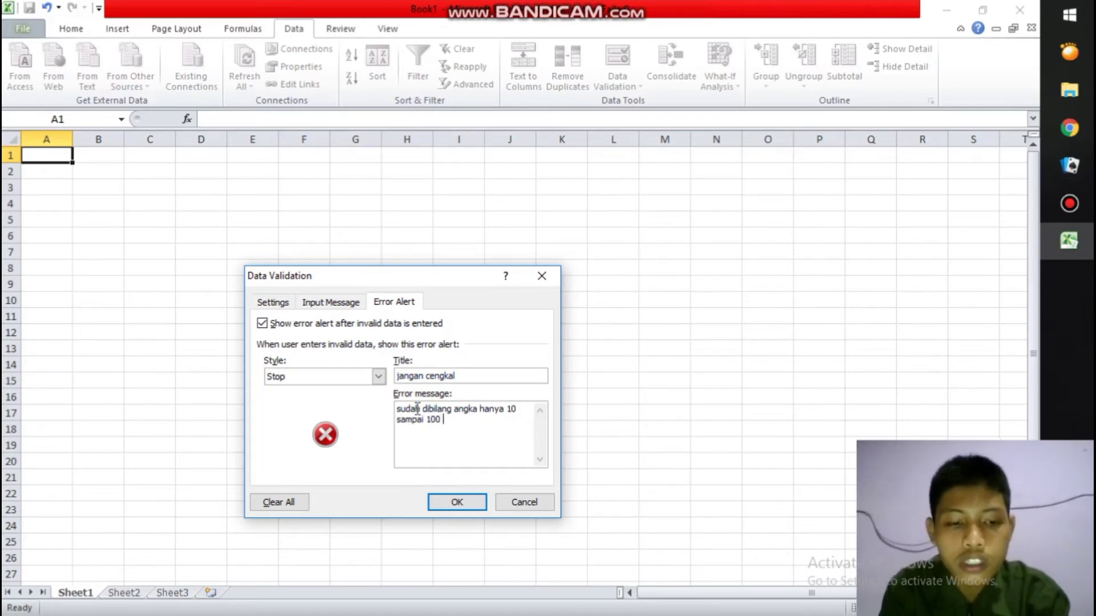
{"action": "type", "text": "saja"}
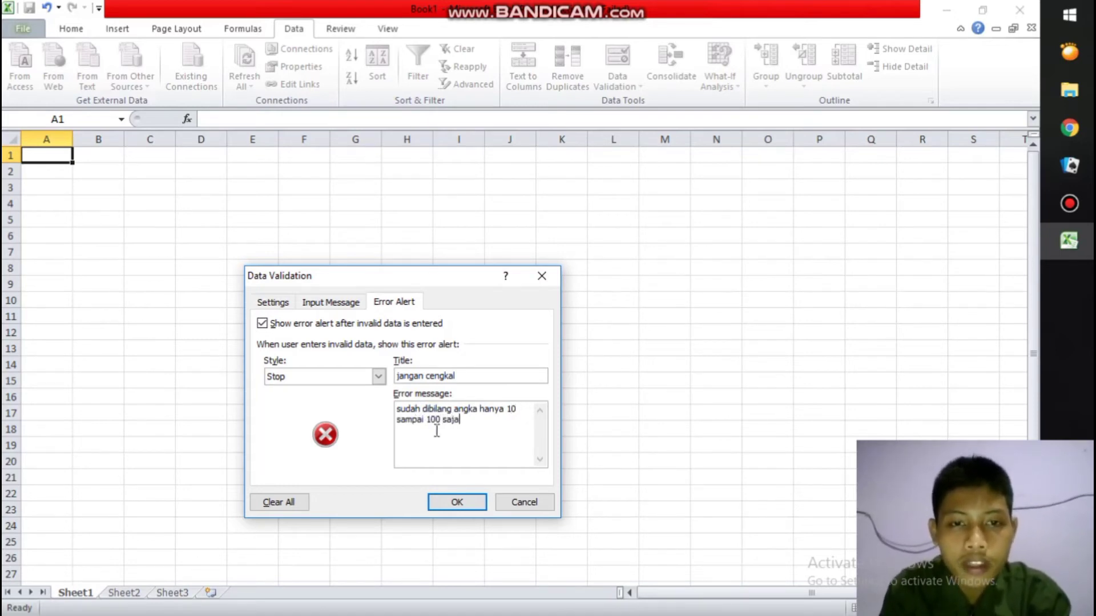
{"action": "left_click", "coordinate": [454, 502]}
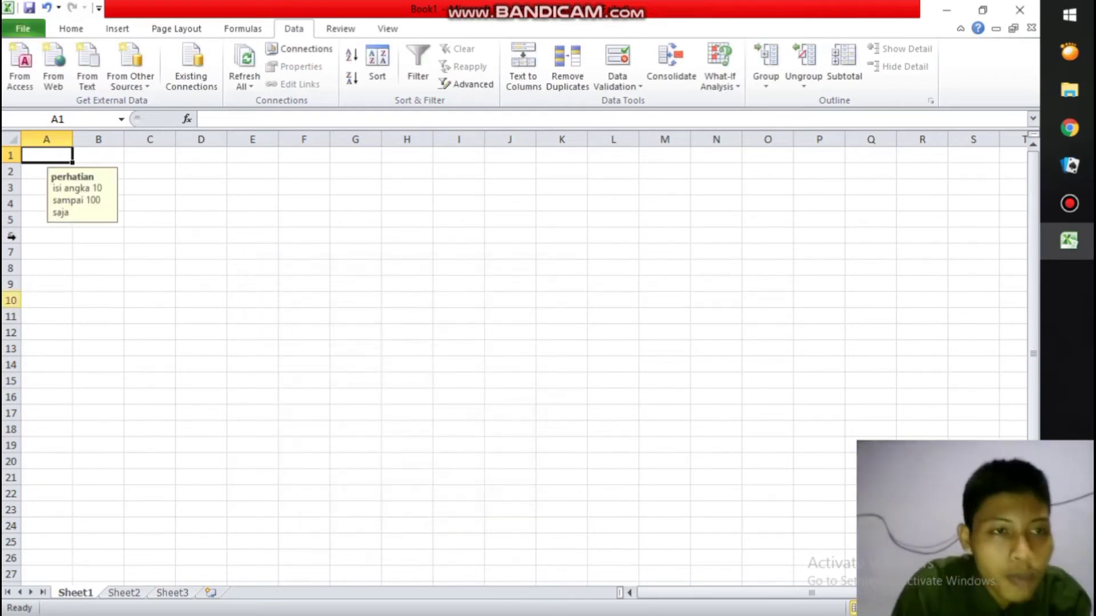
- Test the validation rule by entering 10 in cell A1, and reselect that cell
{"action": "left_click", "coordinate": [38, 160]}
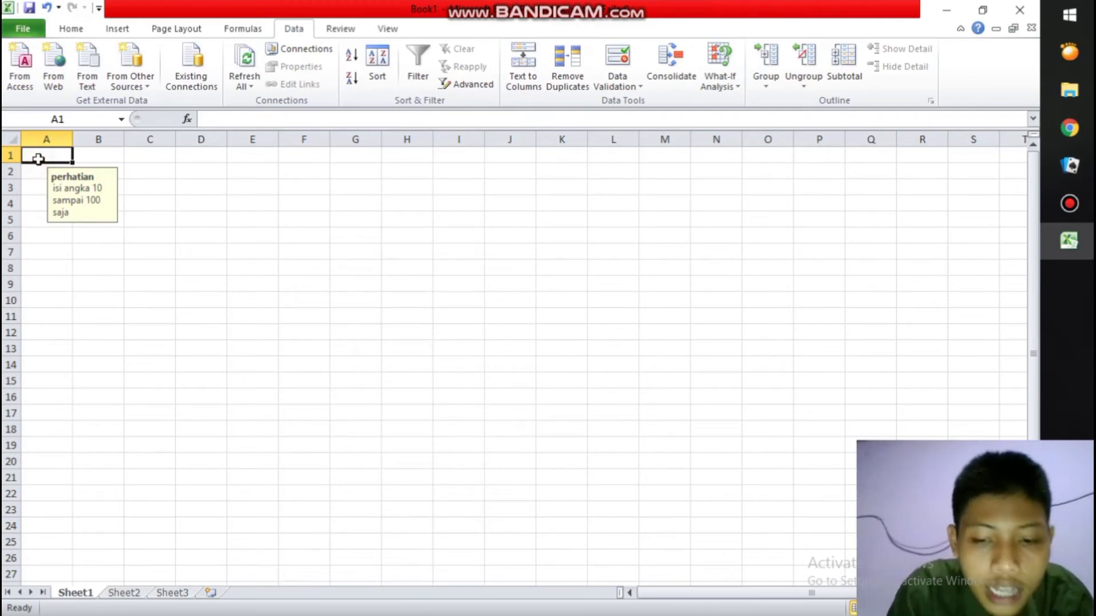
{"action": "type", "text": "10"}
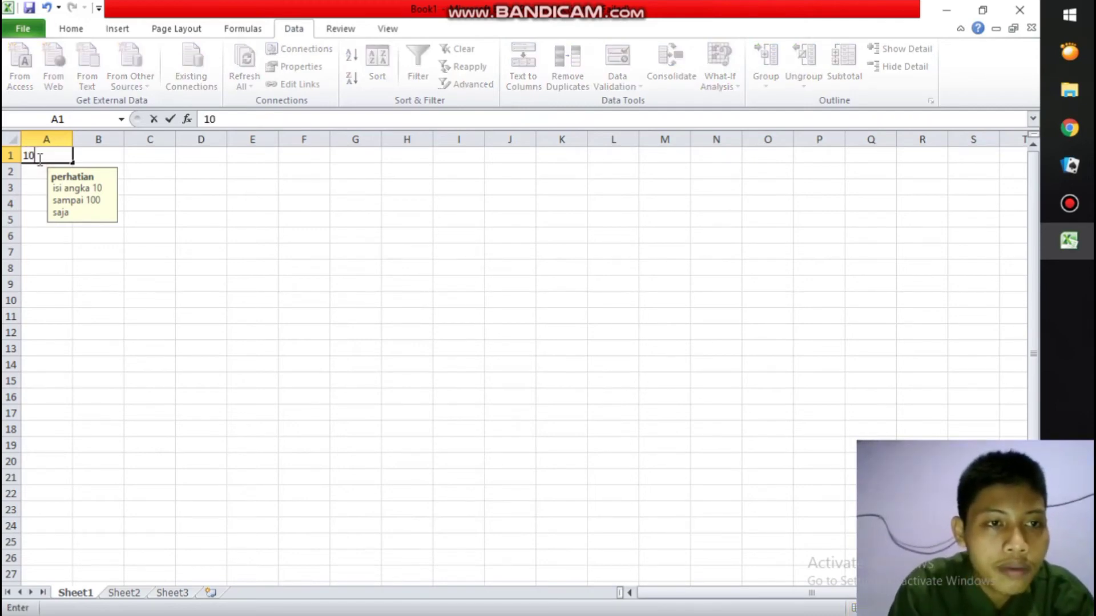
{"action": "key", "text": "Return"}
{"action": "key", "text": "Up"}
{"action": "key", "text": "Down"}
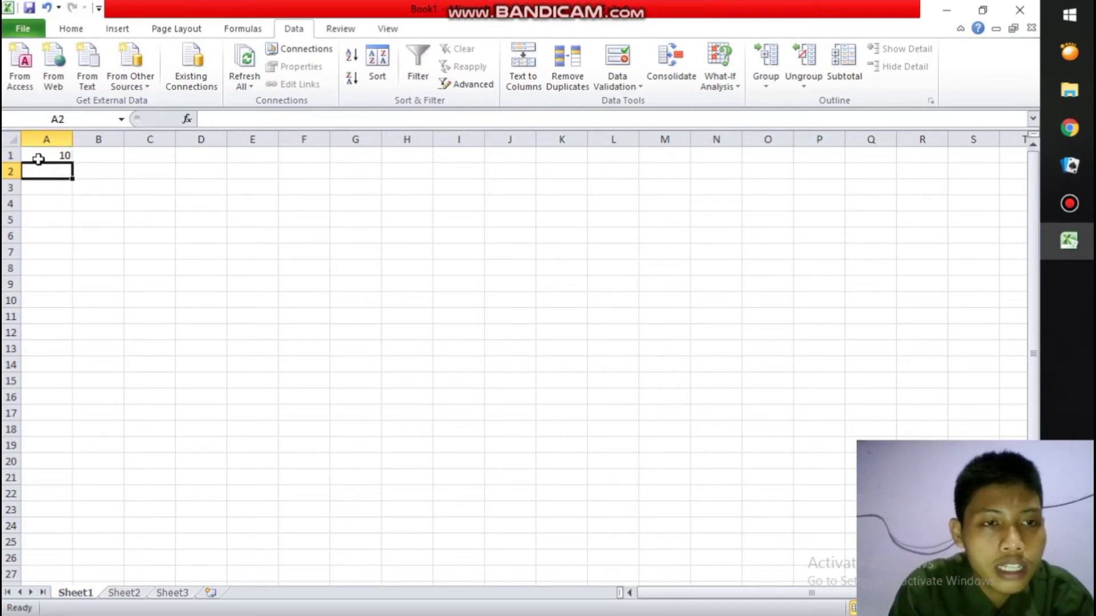
{"action": "key", "text": "Up"}
{"action": "key", "text": "Right"}
{"action": "key", "text": "Left"}
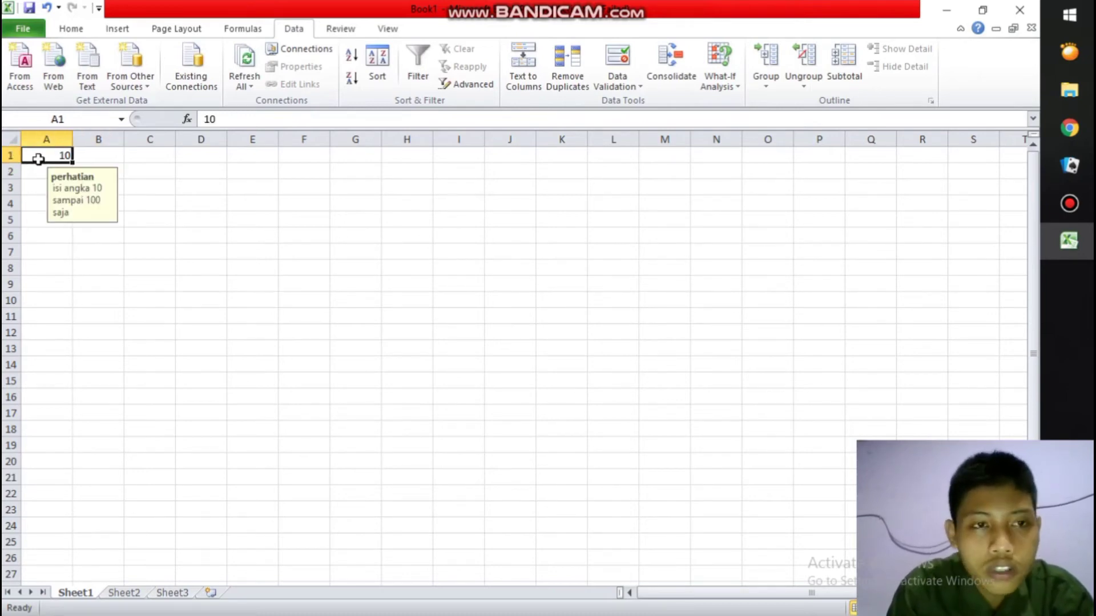
- Test the validation rule by entering 11 in cell A1, and reselect that cell
{"action": "key", "text": "BackSpace"}
{"action": "type", "text": "1"}
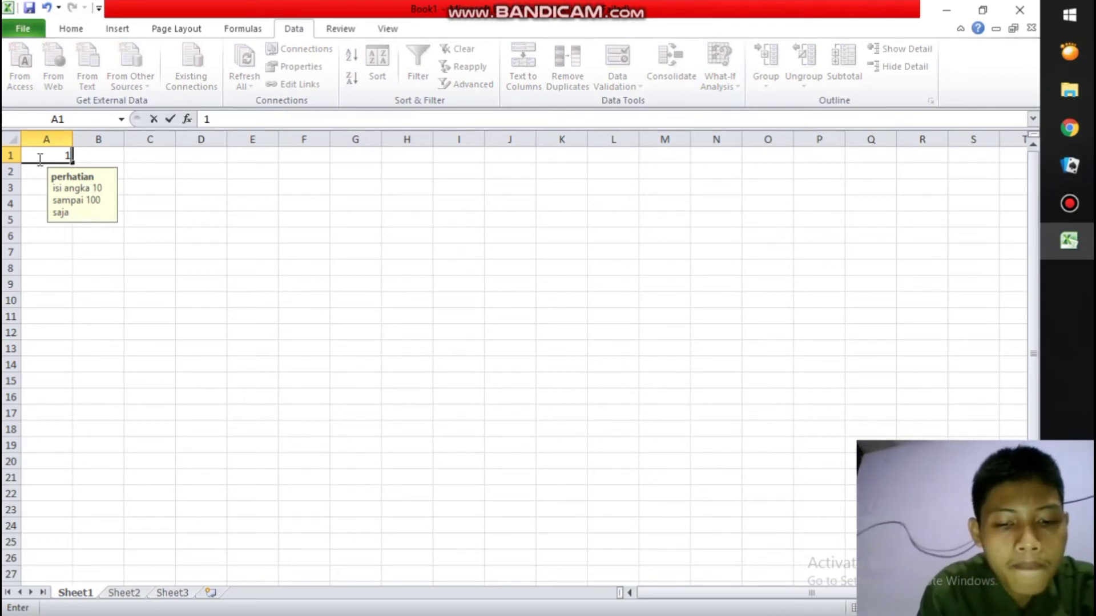
{"action": "type", "text": "15"}
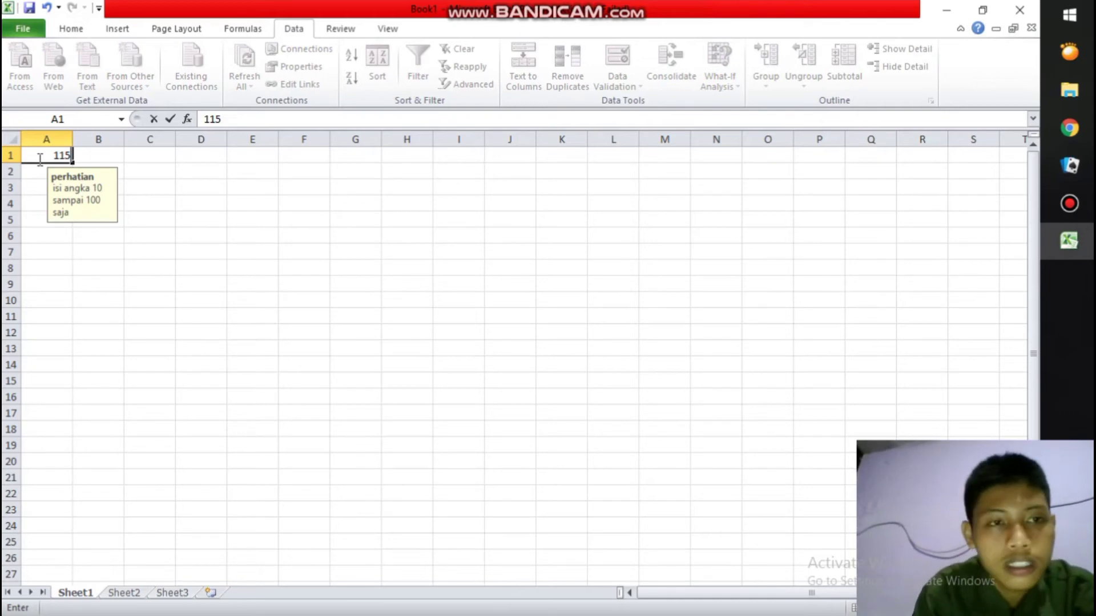
{"action": "key", "text": "BackSpace"}
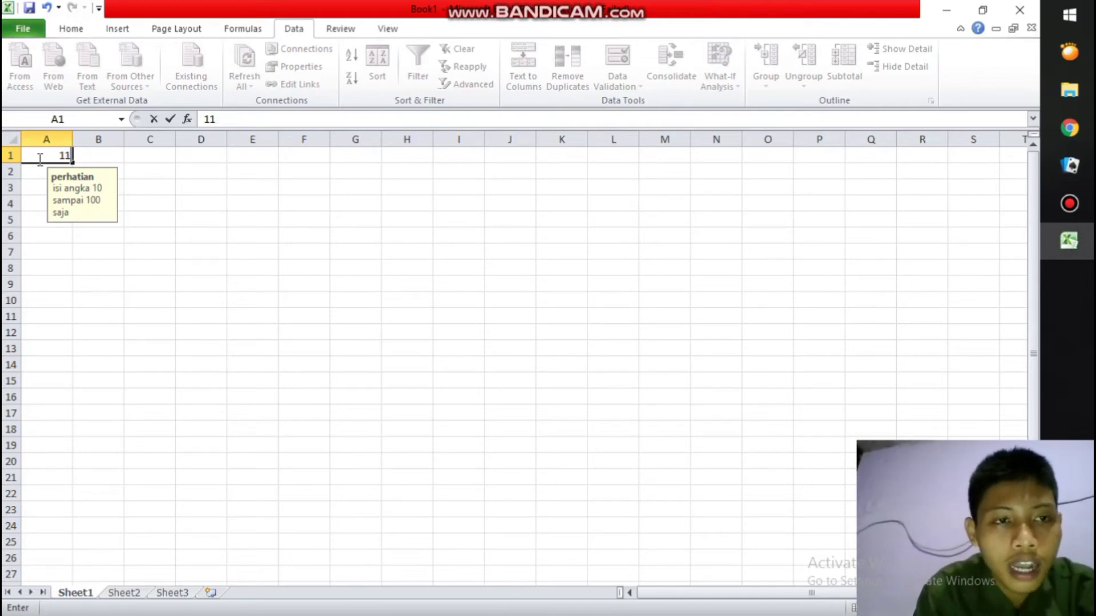
{"action": "key", "text": "Return"}
{"action": "left_click", "coordinate": [38, 158]}
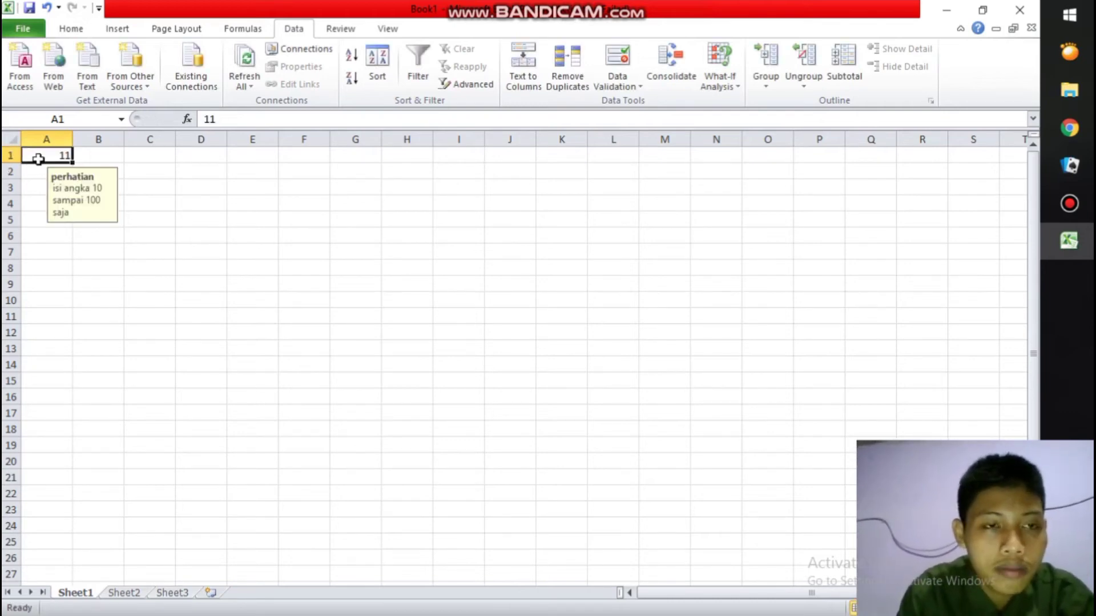
- Test the validation rule with the out-of-range value 5 in cell A1, dismiss the error alert, and clear the cell
{"action": "key", "text": "BackSpace"}
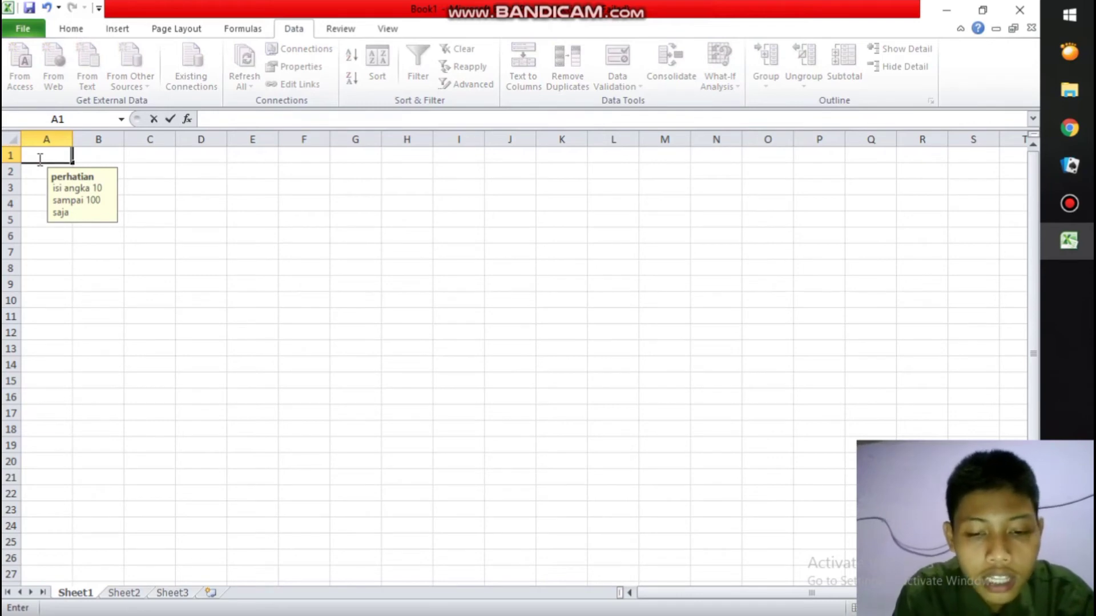
{"action": "type", "text": "5"}
{"action": "key", "text": "Return"}
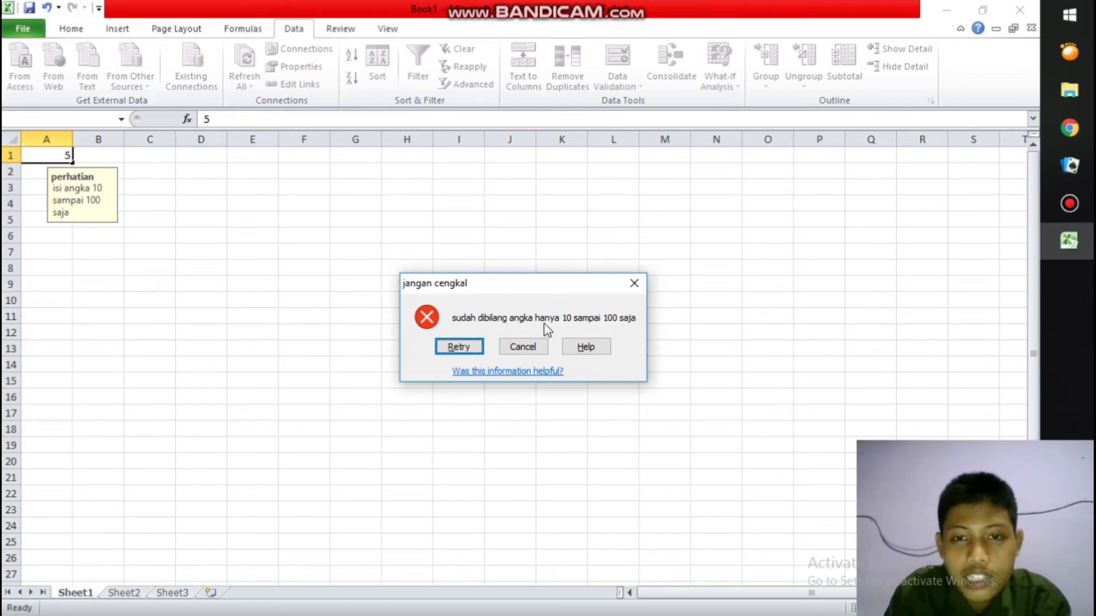
{"action": "left_click", "coordinate": [634, 283]}
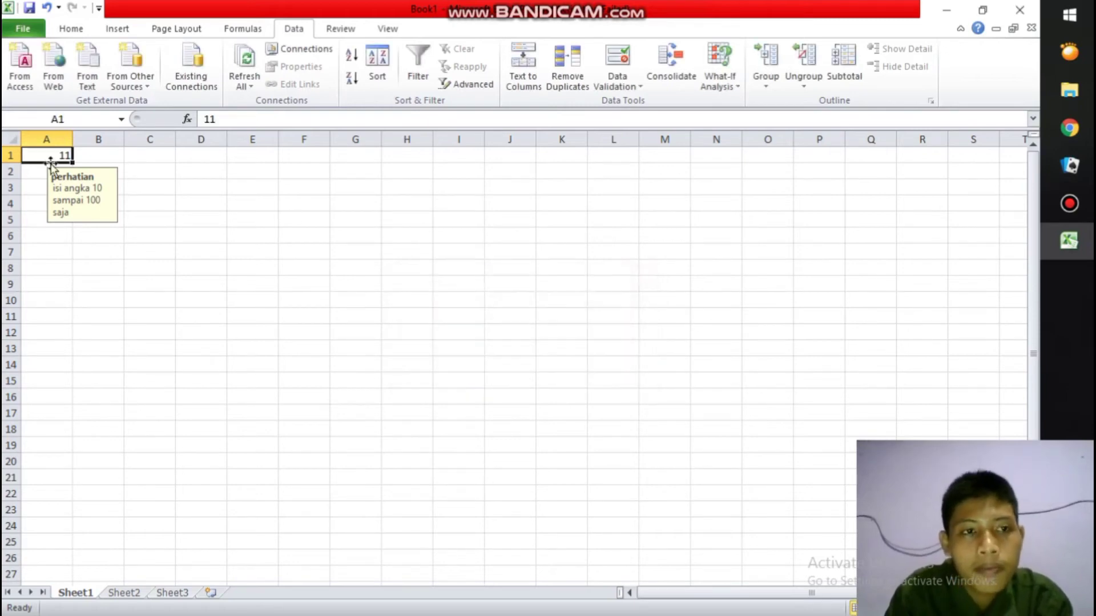
{"action": "key", "text": "BackSpace"}
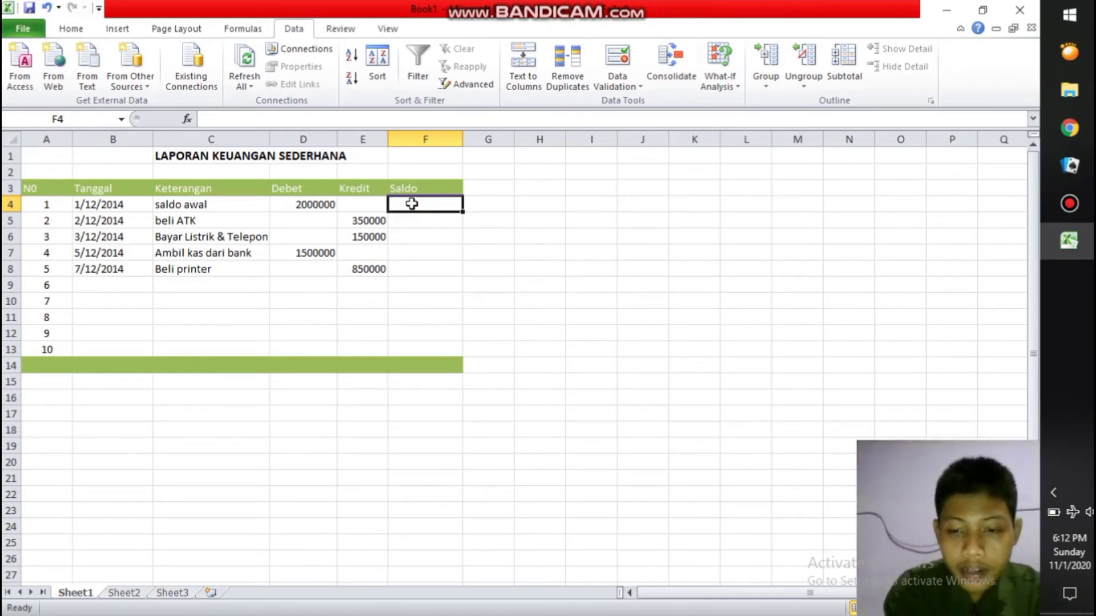
- Begin the first balance formula in cell F4 of the Saldo column with =if(or)
{"action": "type", "text": "=if"}
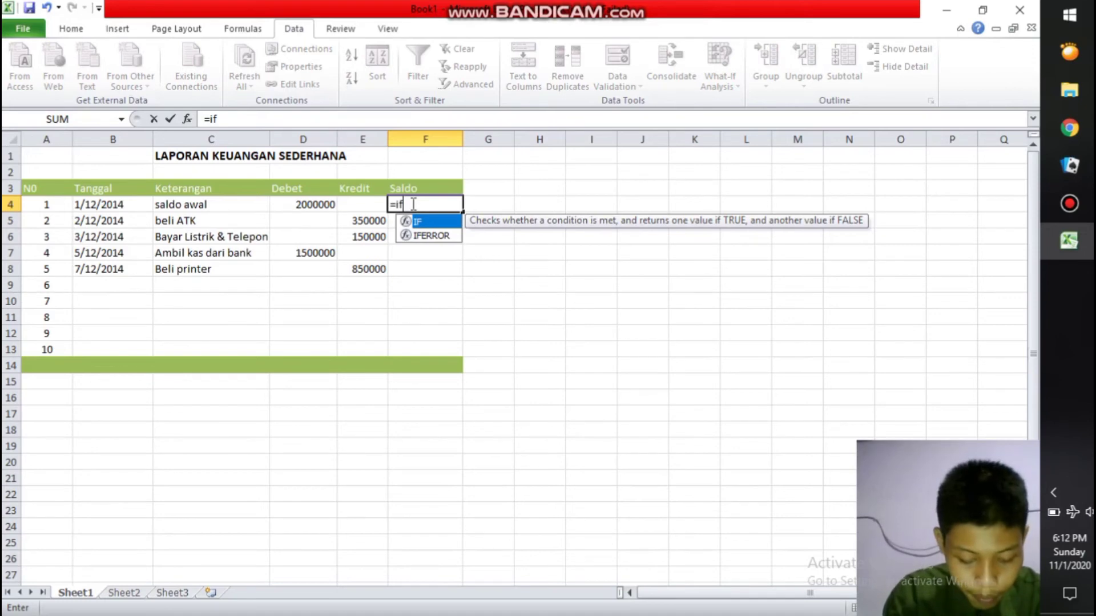
{"action": "type", "text": "(oR"}
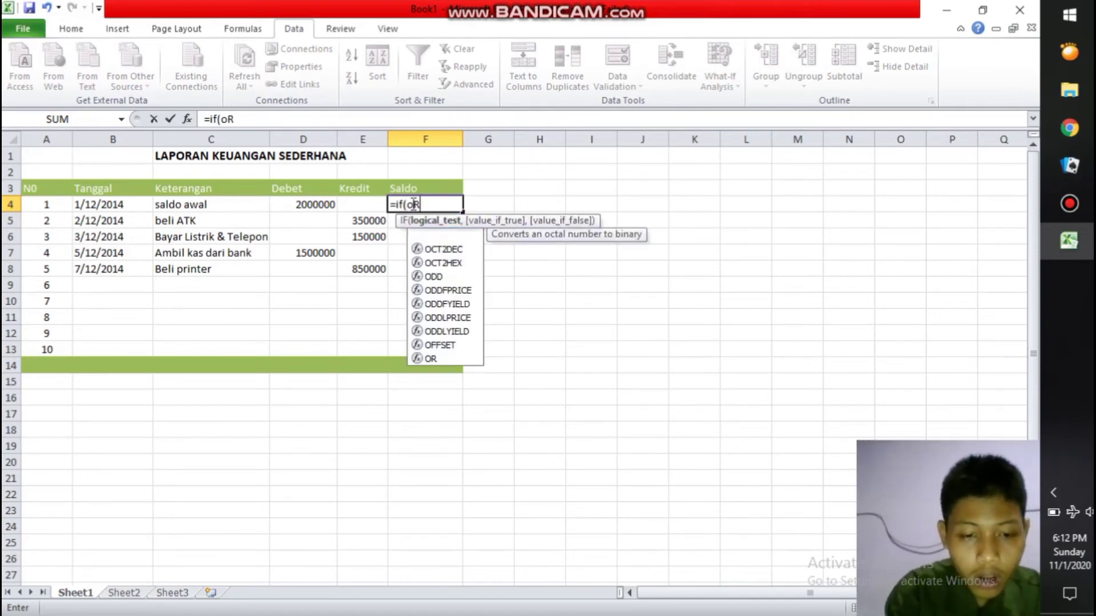
{"action": "key", "text": "BackSpace"}
{"action": "key", "text": "BackSpace"}
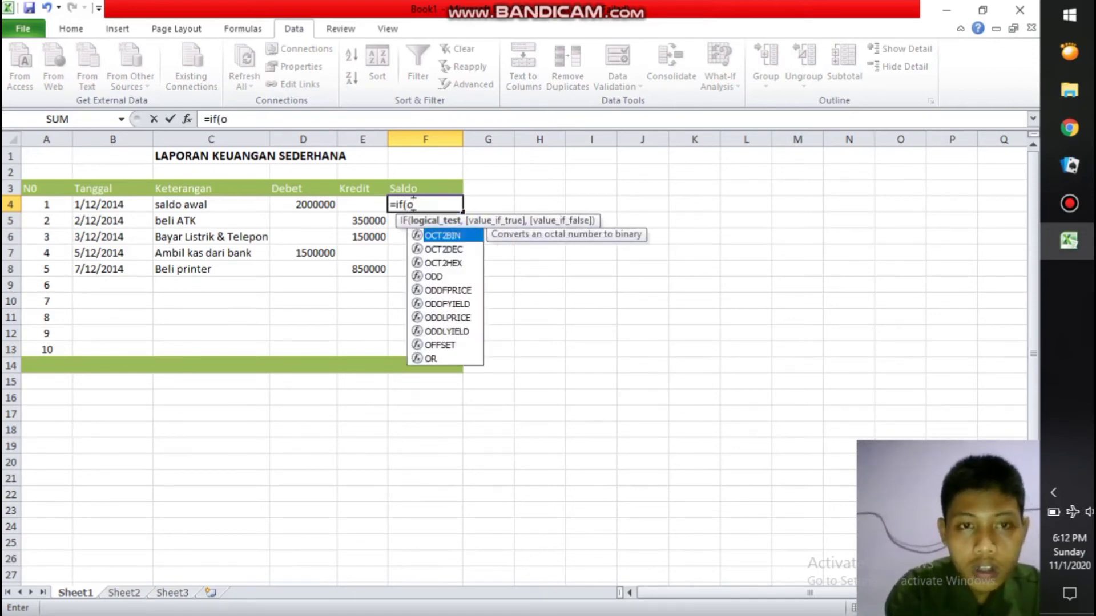
{"action": "type", "text": "o"}
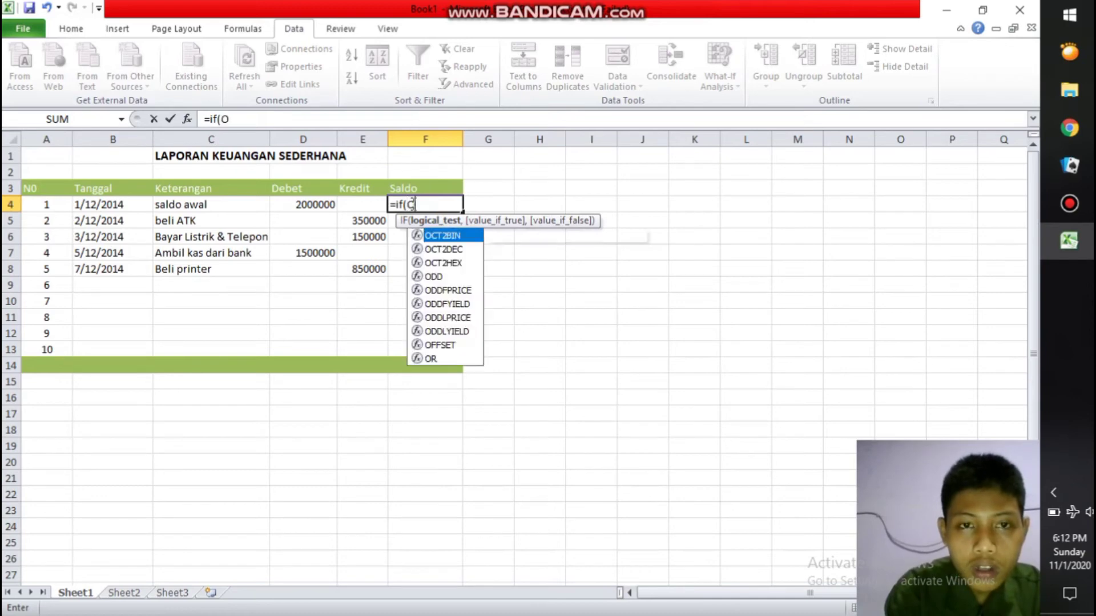
{"action": "key", "text": "BackSpace"}
{"action": "type", "text": "o"}
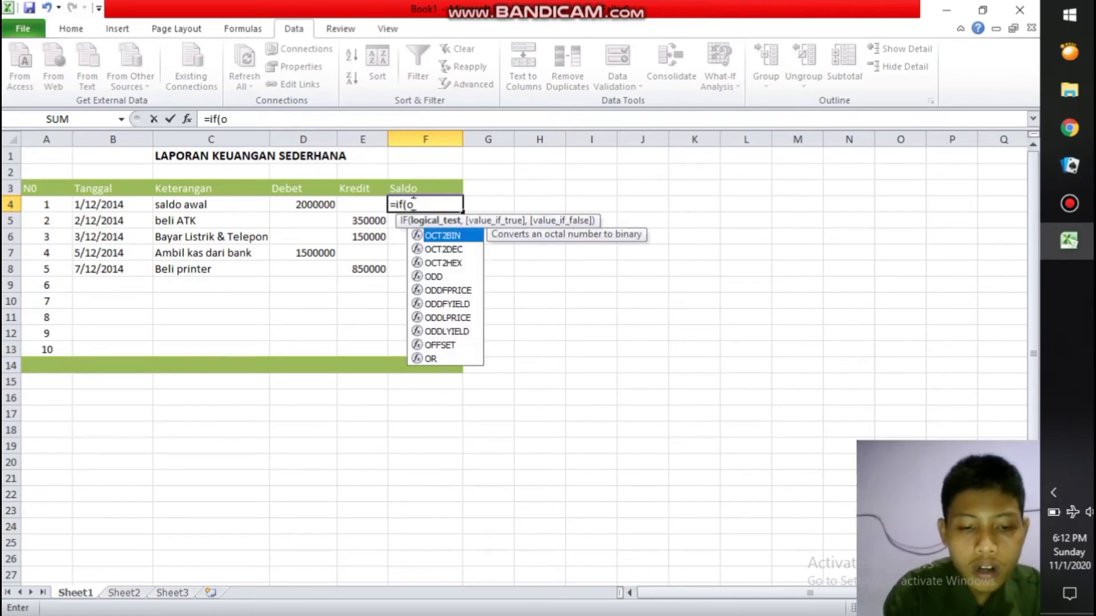
{"action": "type", "text": "r"}
{"action": "key", "text": "Escape"}
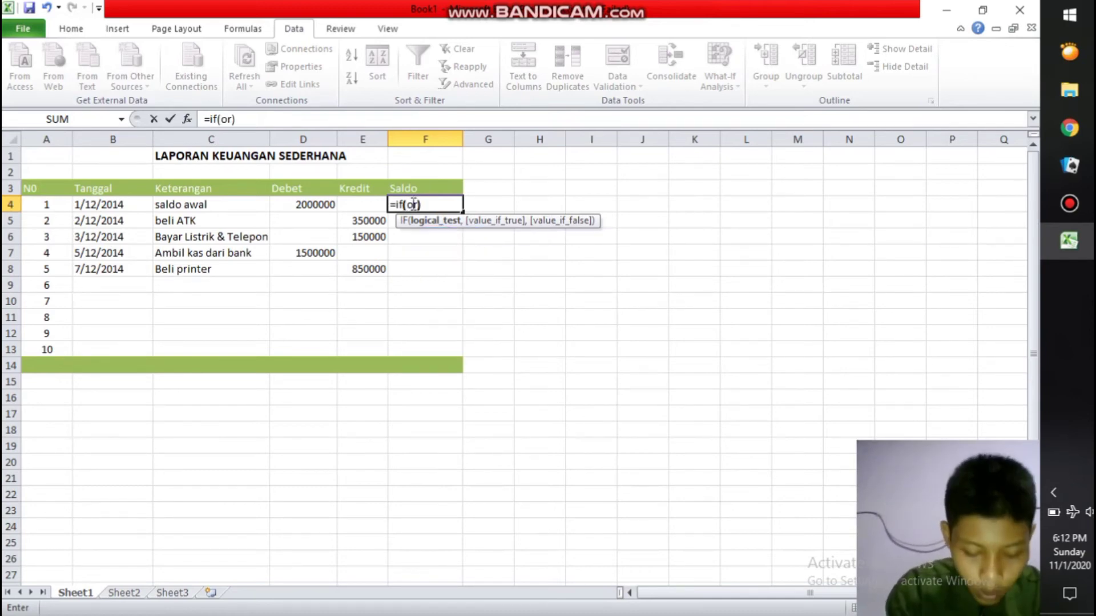
{"action": "type", "text": ")"}
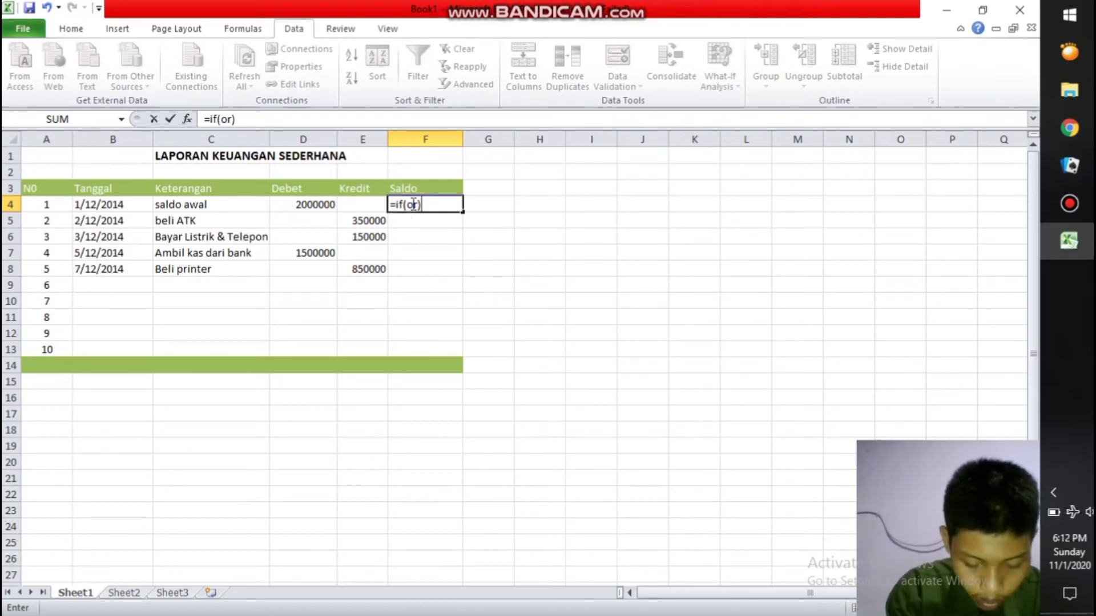
- Add the conditions (d4<>0,e4<>0) to the formula in cell F4 to check for a debit or credit entry
{"action": "type", "text": "("}
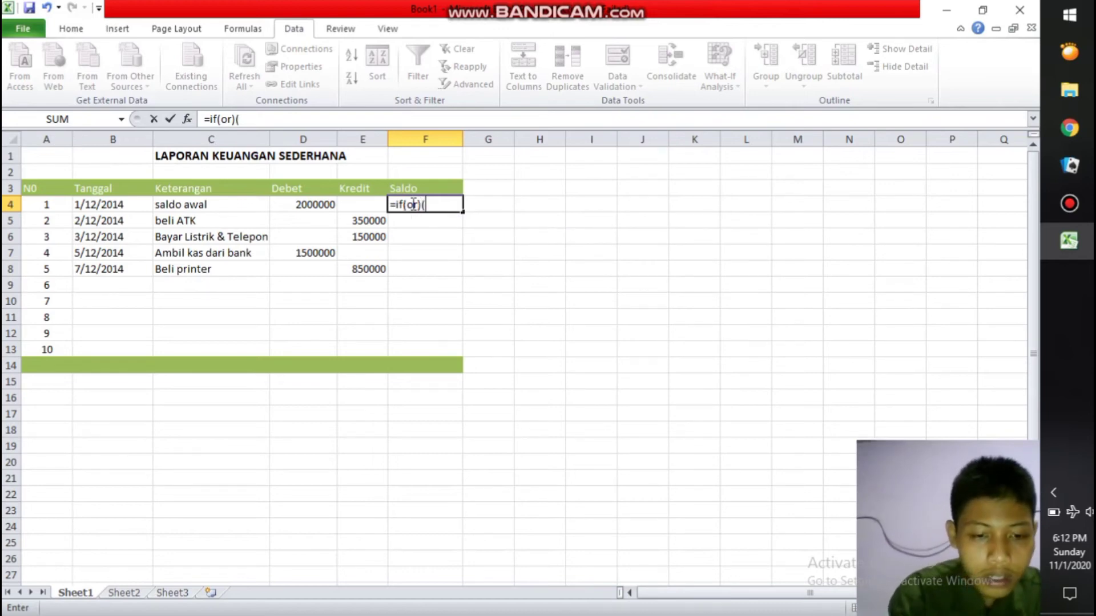
{"action": "type", "text": "d4"}
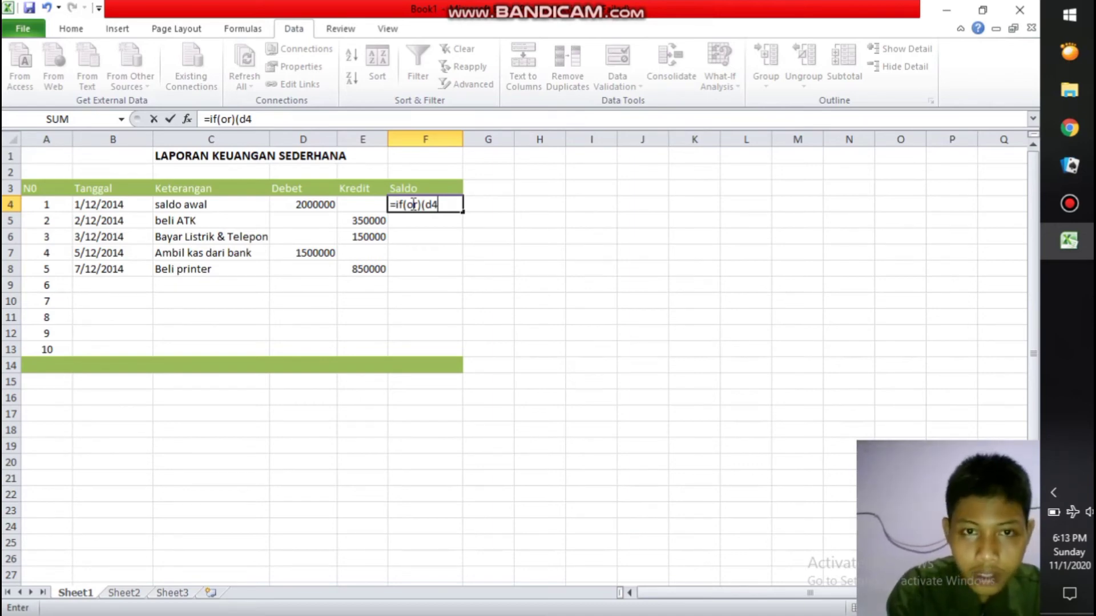
{"action": "type", "text": "<>"}
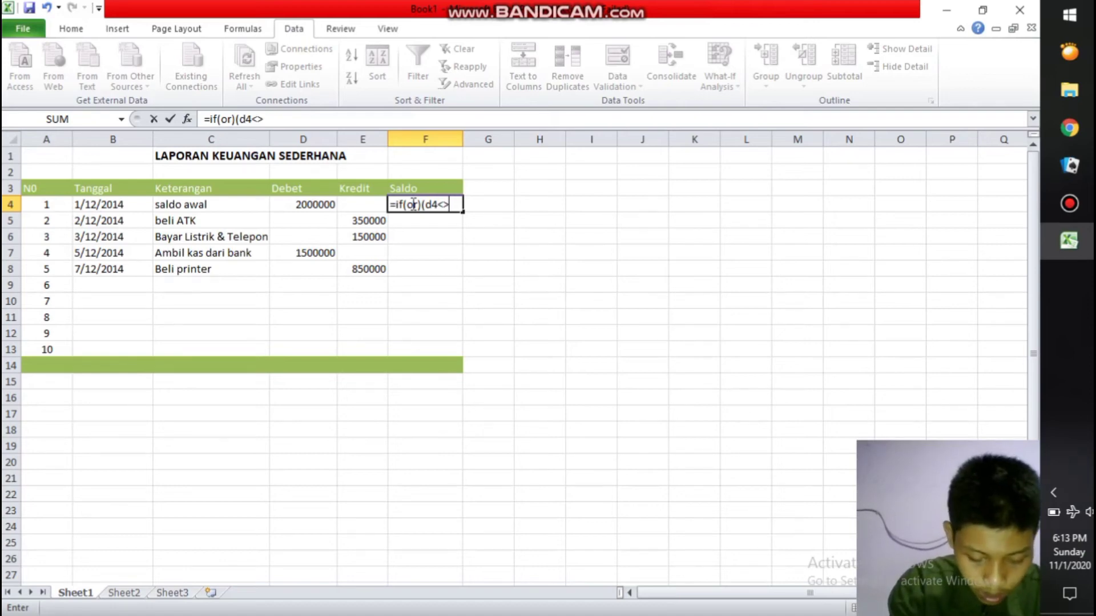
{"action": "type", "text": "0,"}
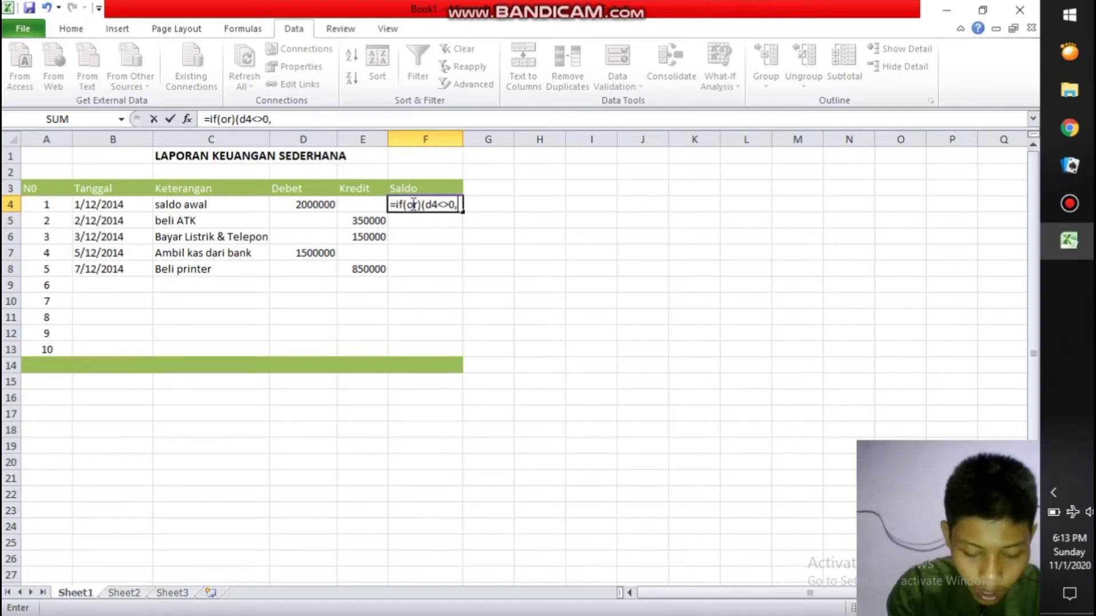
{"action": "type", "text": "e4"}
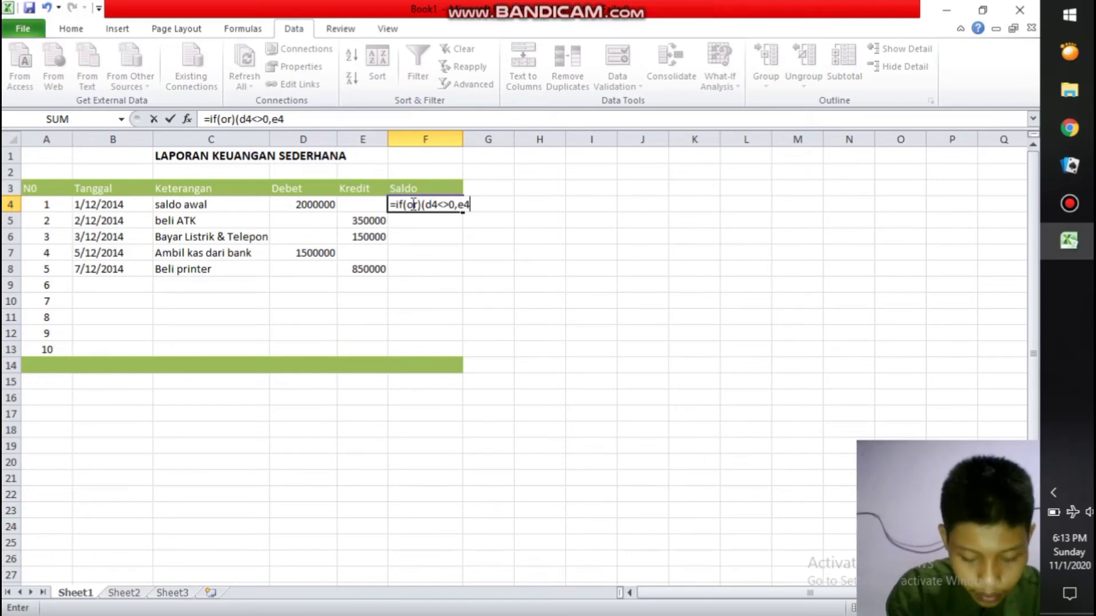
{"action": "type", "text": "<>"}
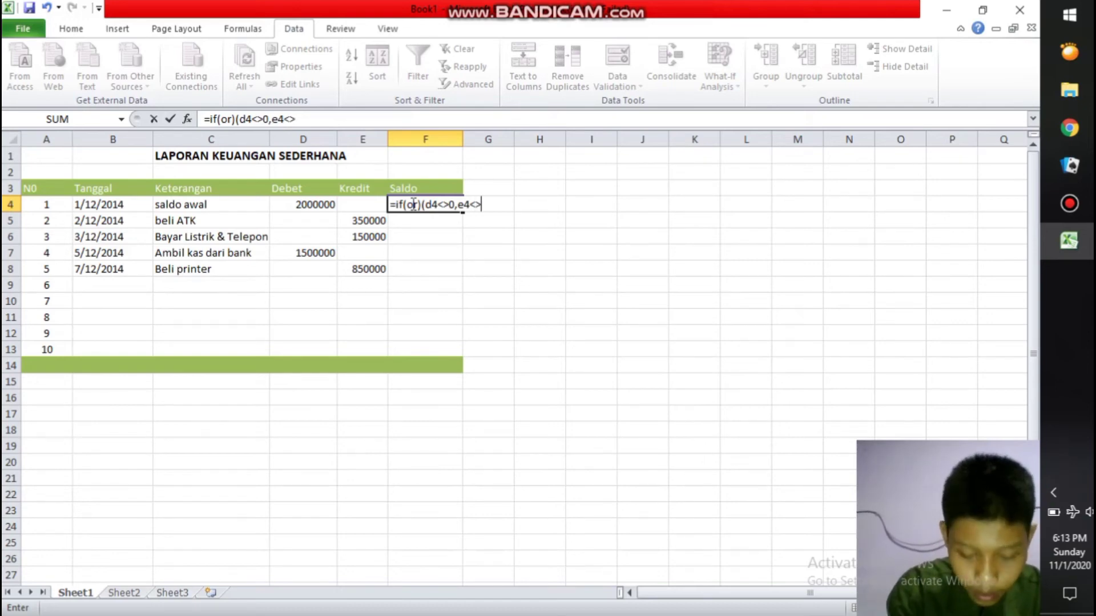
{"action": "type", "text": "0"}
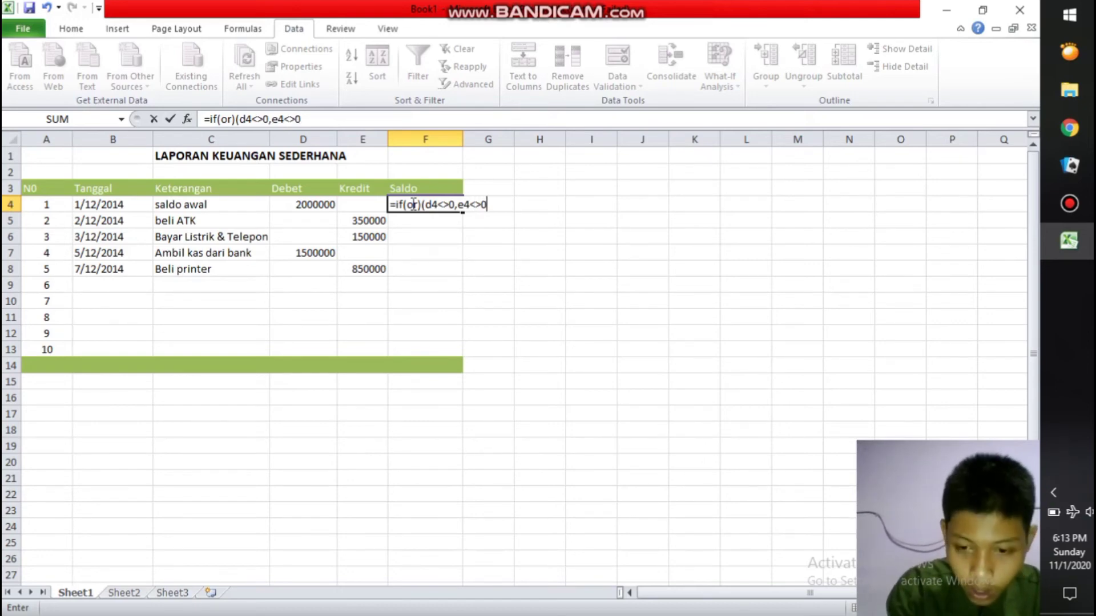
{"action": "type", "text": ")"}
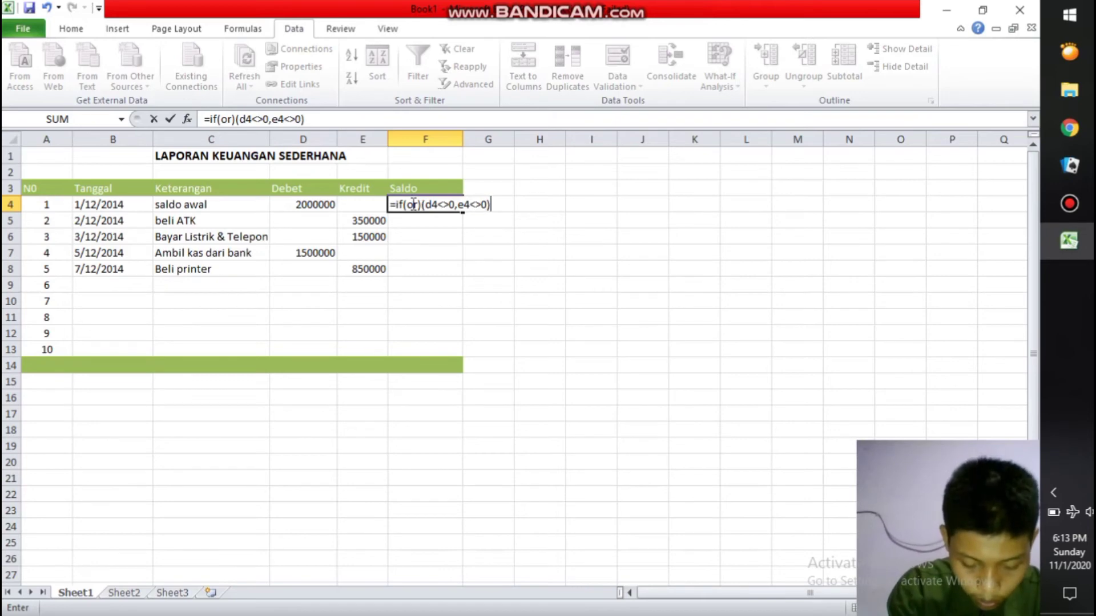
- Append ,sum(d$4:D4) to the formula in cell F4 as the running debit total
{"action": "type", "text": ",sum"}
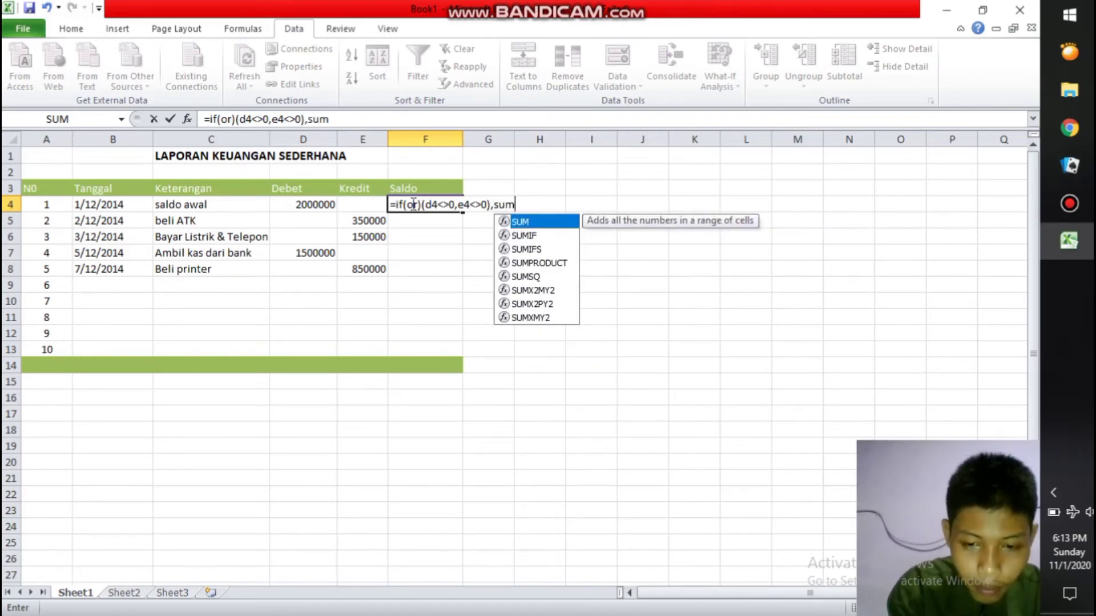
{"action": "type", "text": "("}
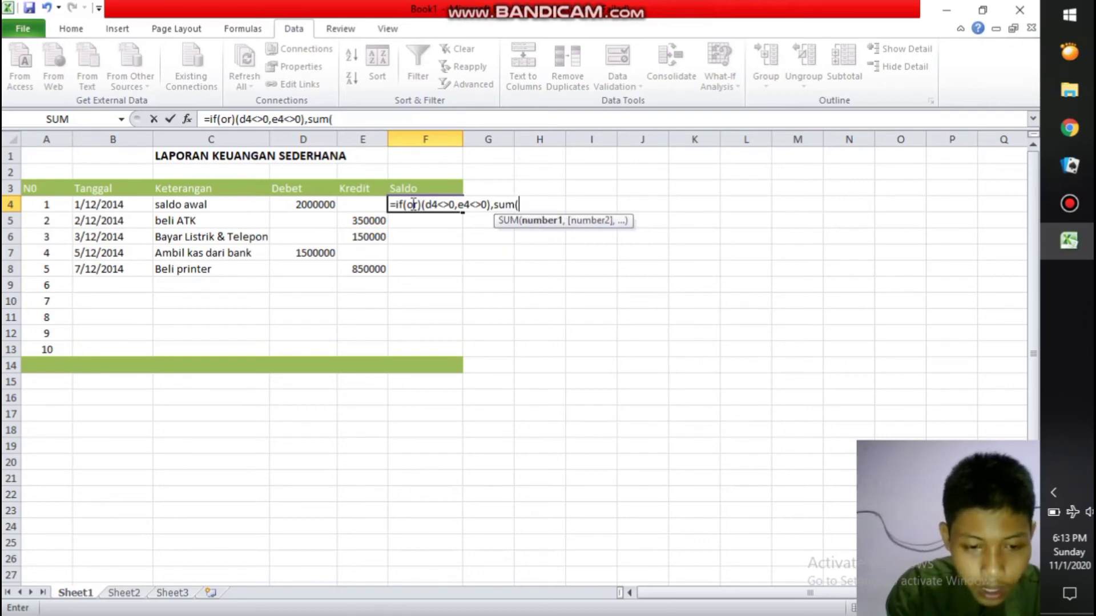
{"action": "type", "text": "d"}
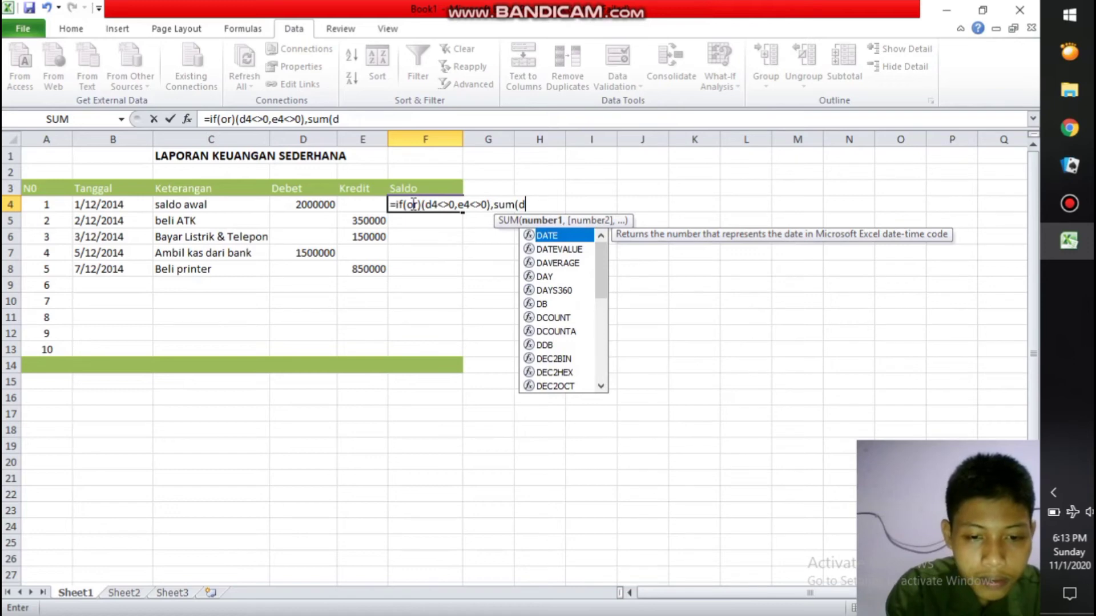
{"action": "type", "text": "$"}
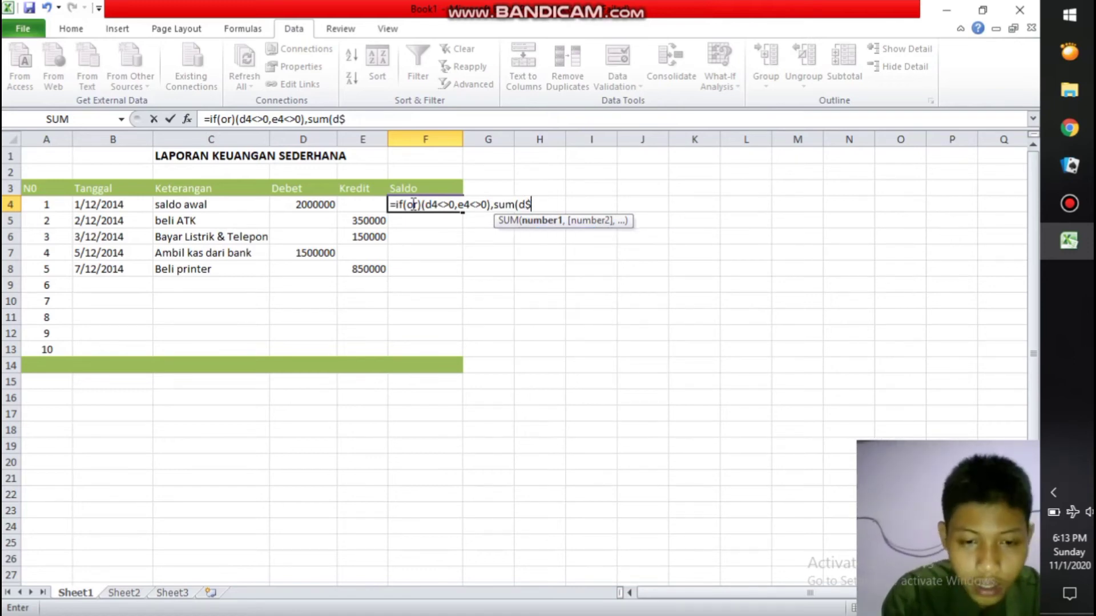
{"action": "type", "text": "4"}
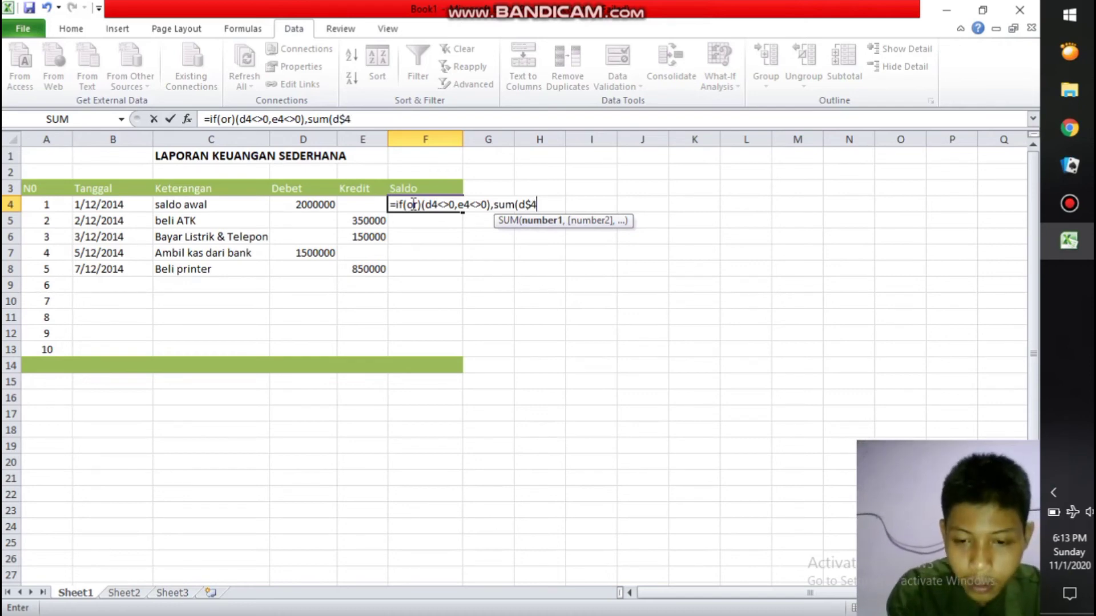
{"action": "type", "text": ":"}
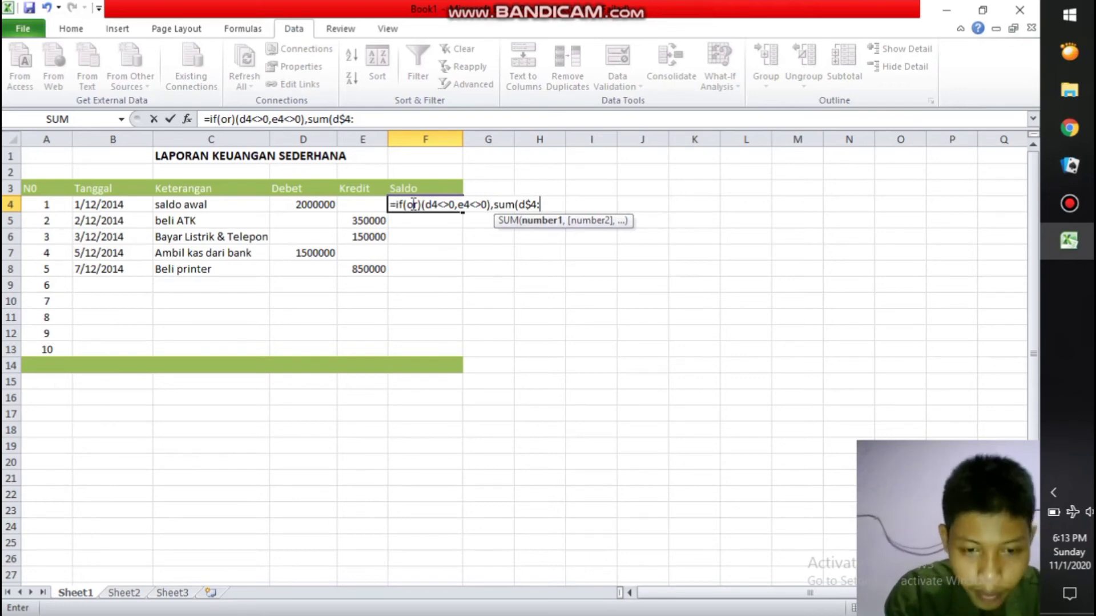
{"action": "type", "text": "D$"}
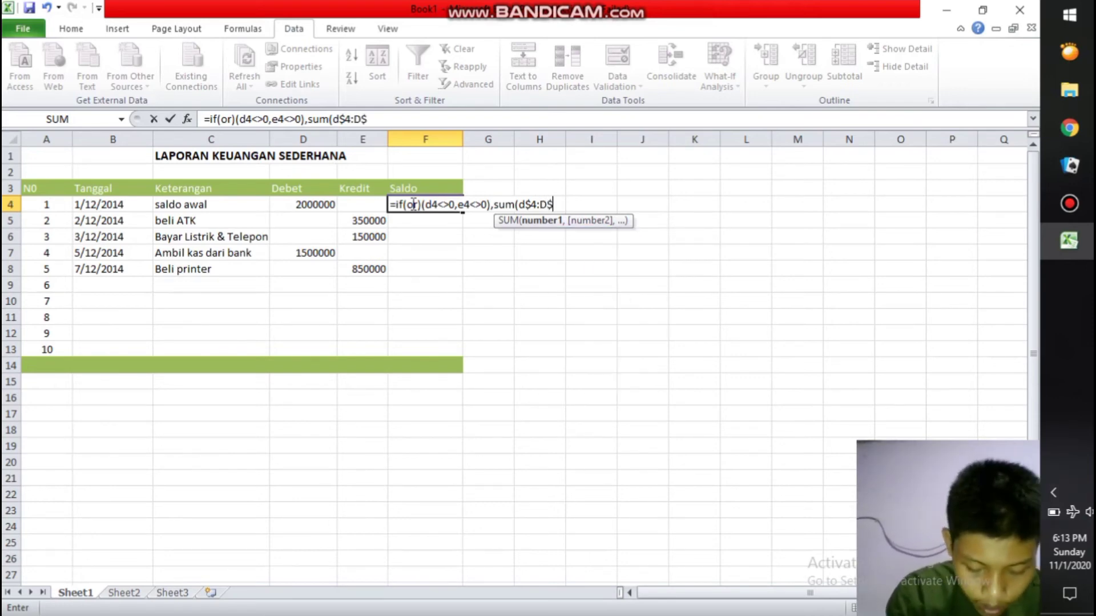
{"action": "key", "text": "BackSpace"}
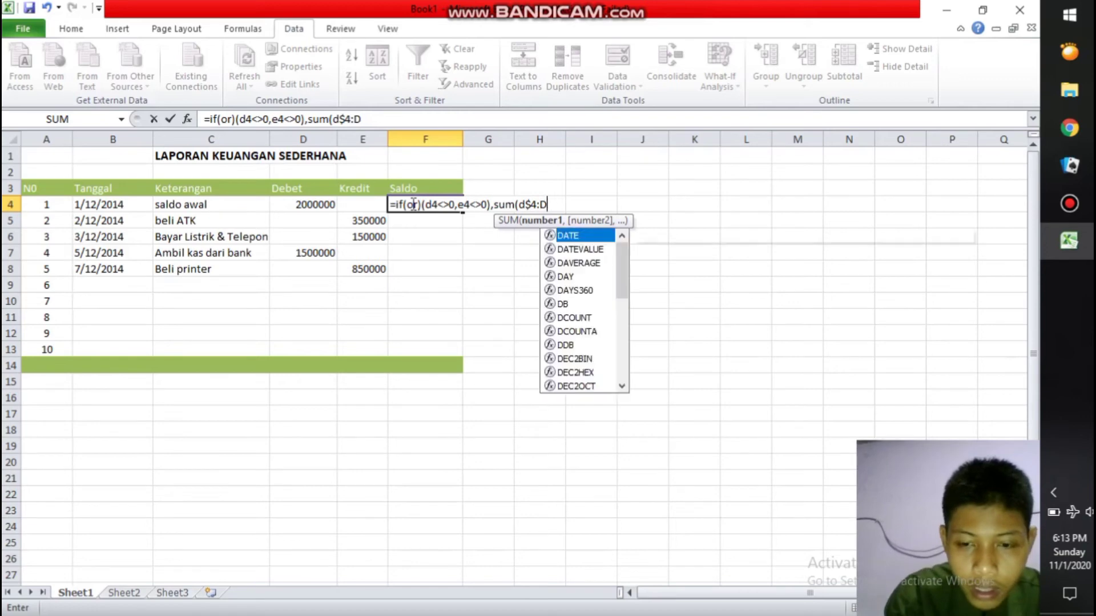
{"action": "type", "text": "4"}
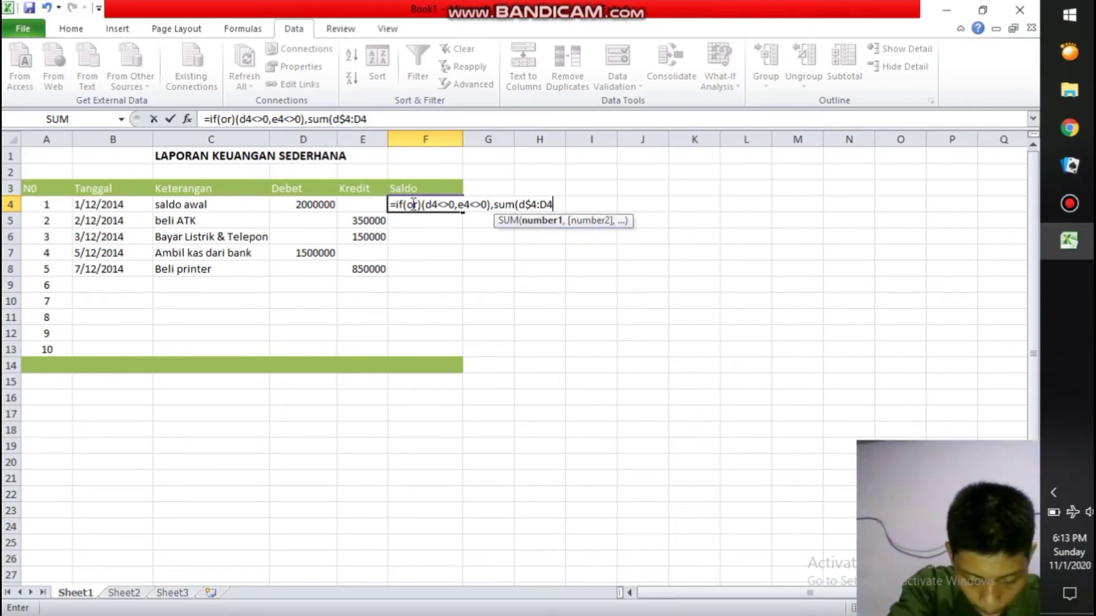
{"action": "type", "text": ")"}
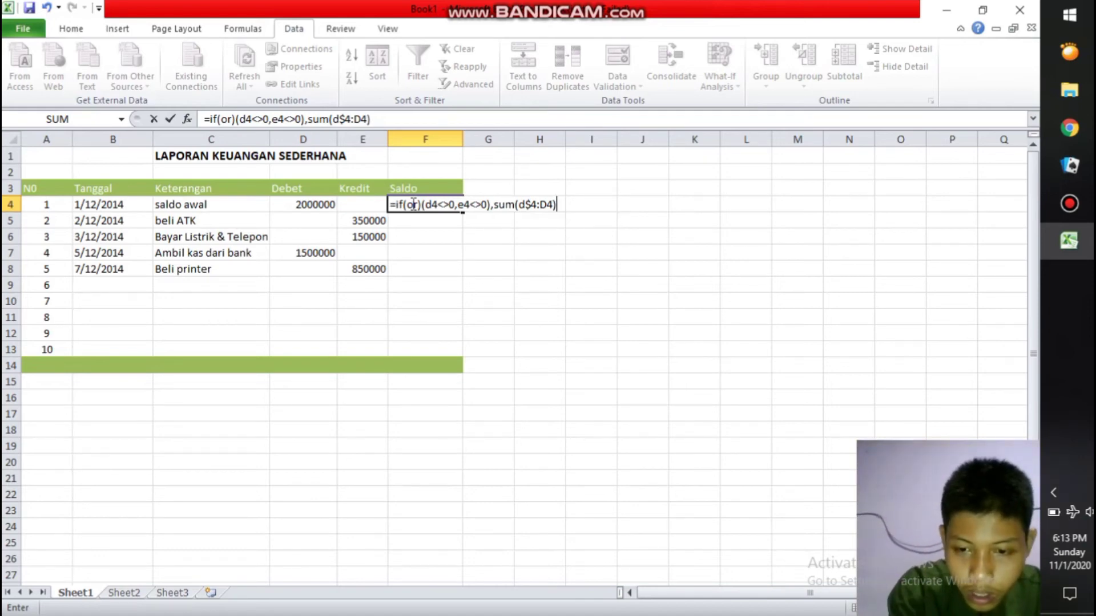
- Subtract the running credit total in the F4 formula by adding -sum(e$4:E4), after the debit sum
{"action": "type", "text": "-"}
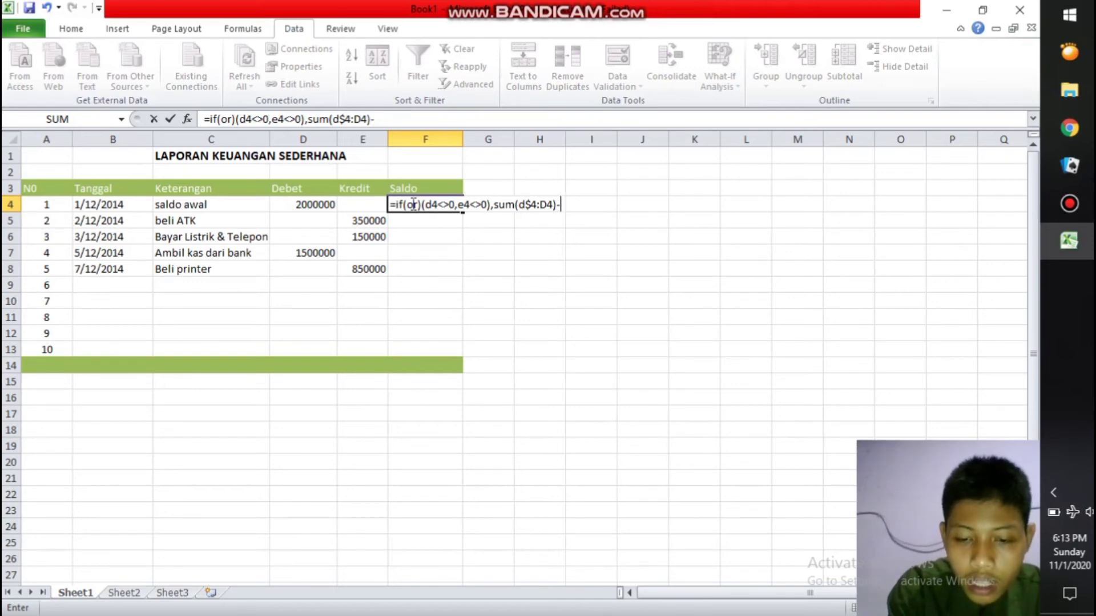
{"action": "type", "text": "sum"}
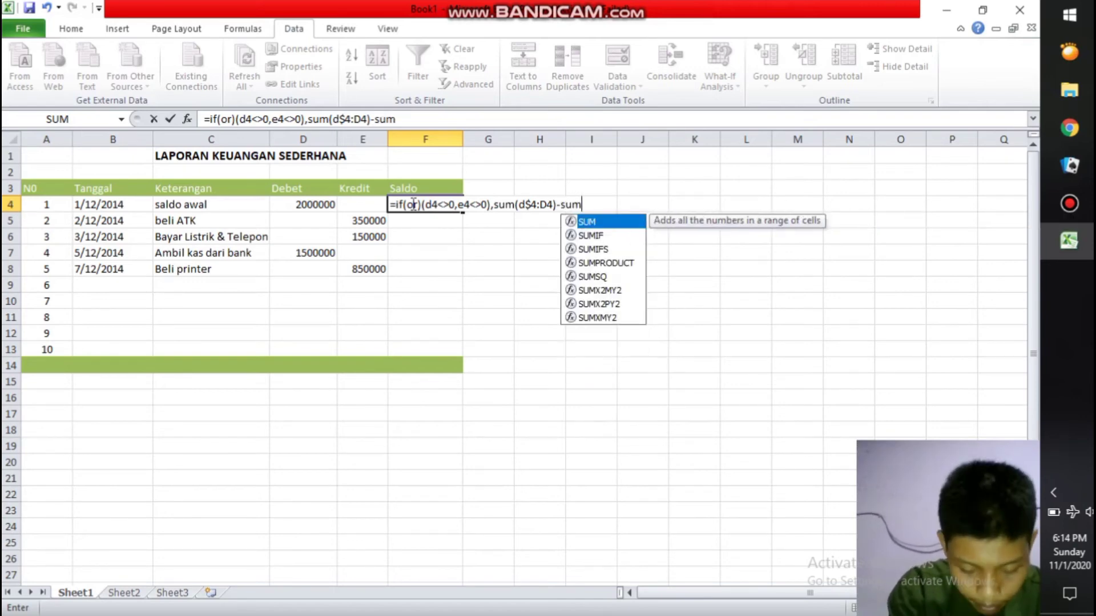
{"action": "type", "text": "("}
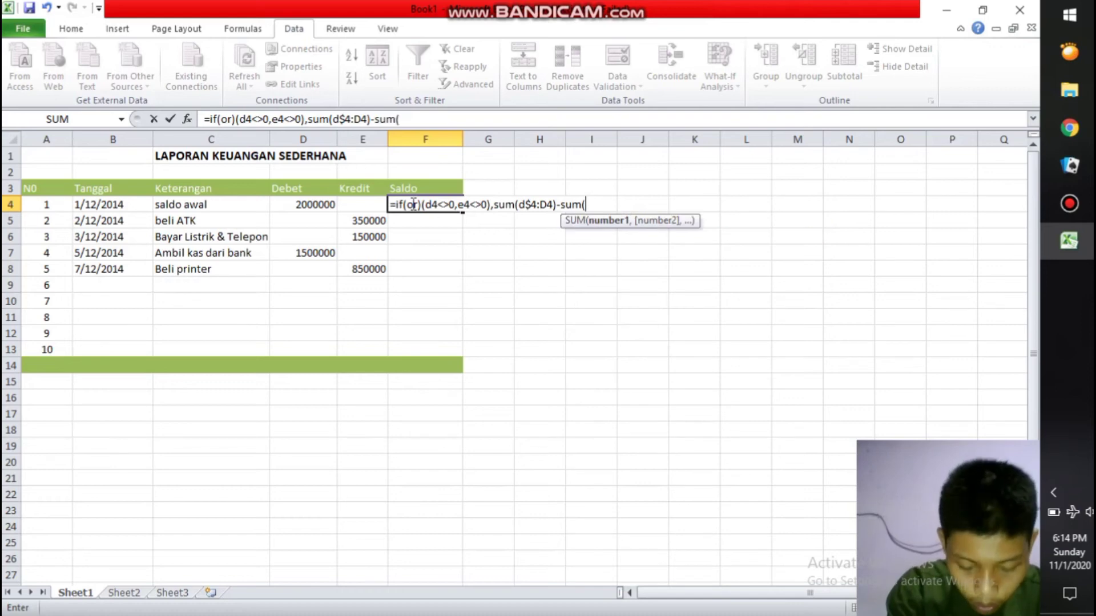
{"action": "type", "text": "e"}
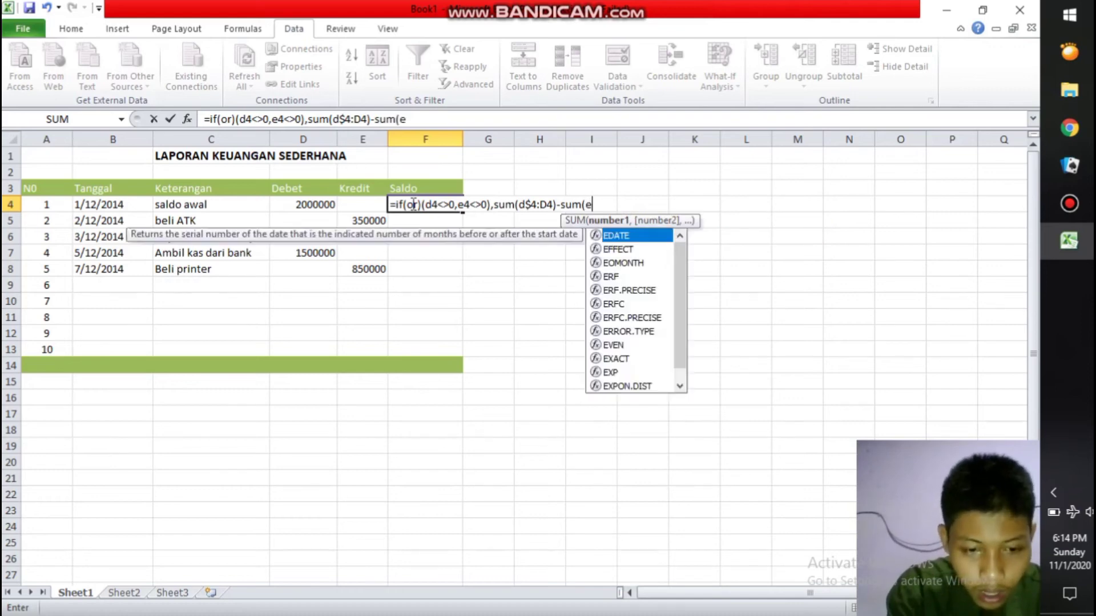
{"action": "type", "text": "$"}
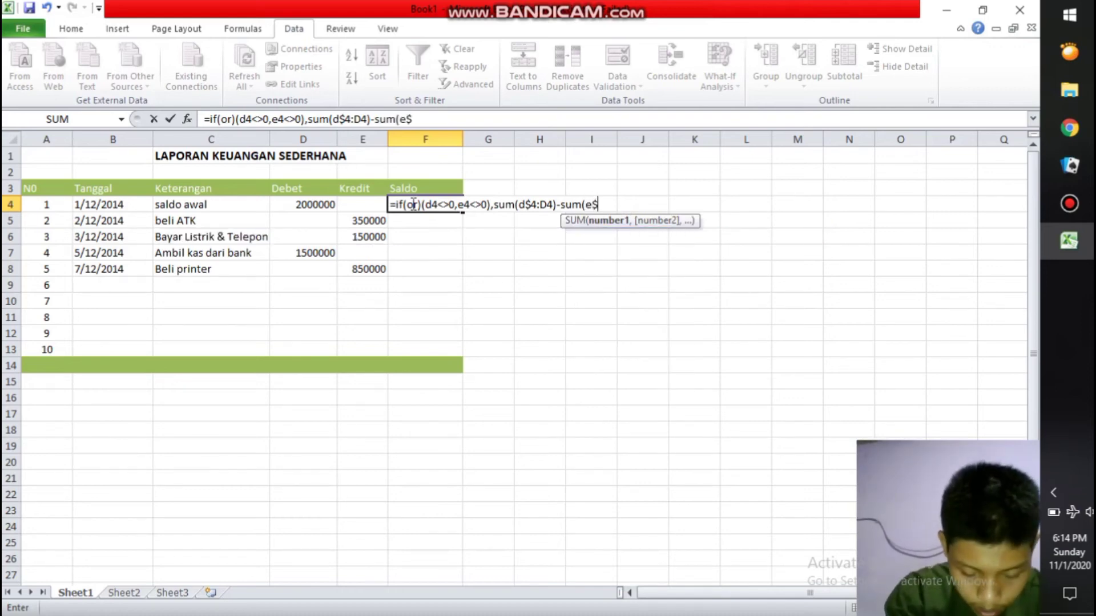
{"action": "type", "text": "4"}
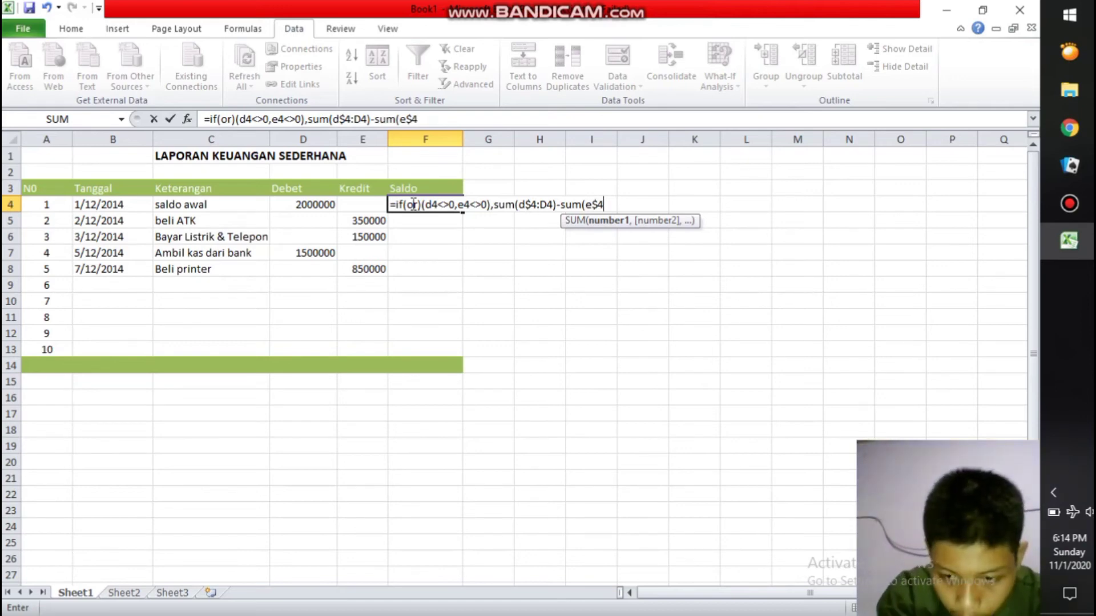
{"action": "type", "text": ":"}
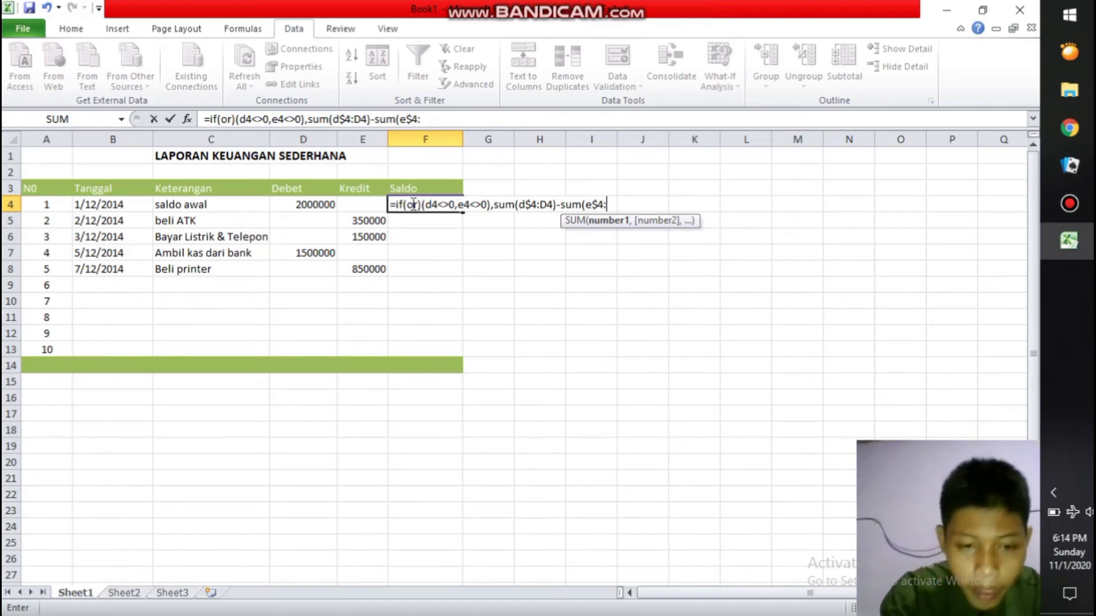
{"action": "type", "text": "E4"}
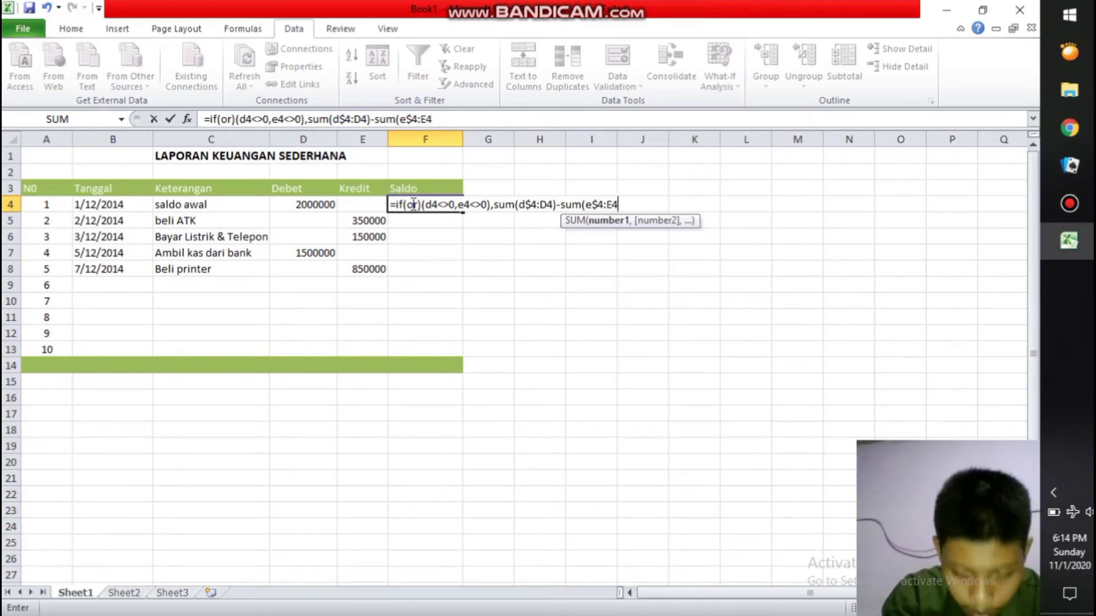
{"action": "type", "text": "),"}
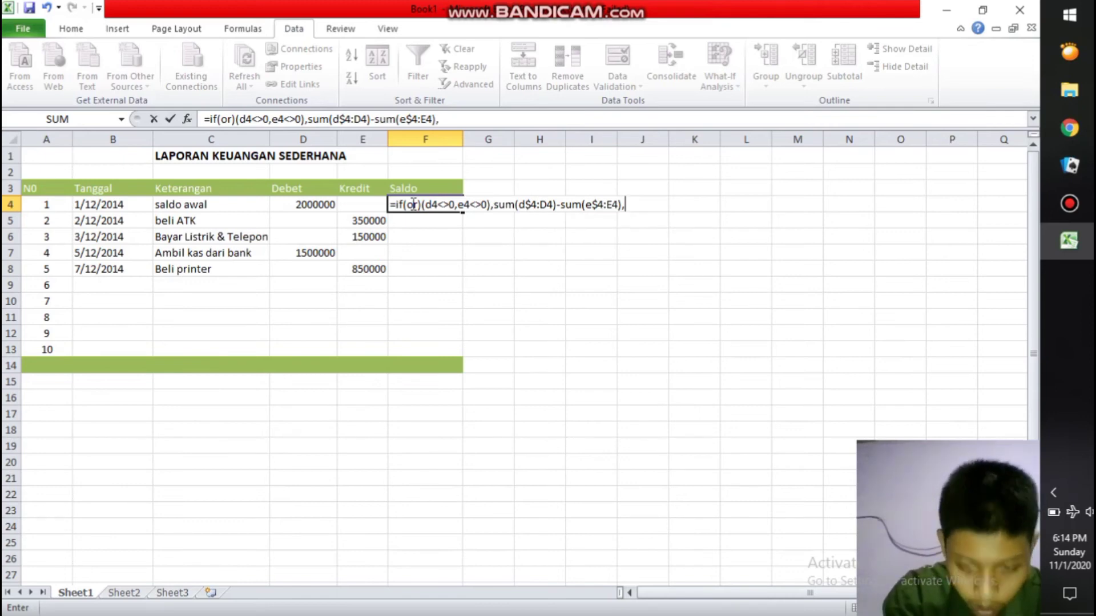
- Close the F4 formula with 0 as the value if false, try to enter it, and dismiss the error alert
{"action": "type", "text": "0)"}
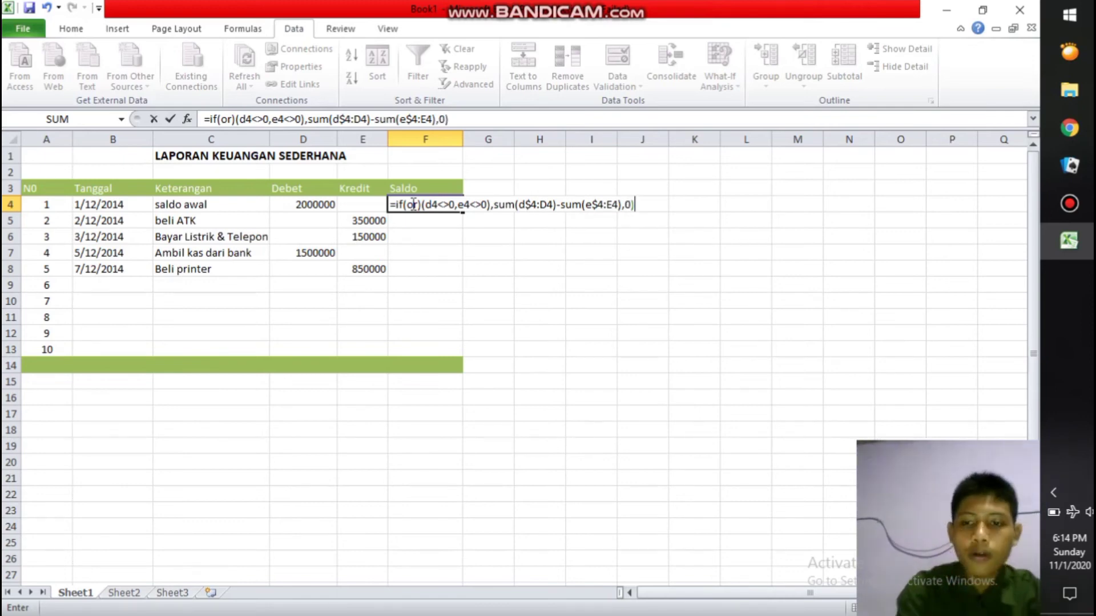
{"action": "key", "text": "Return"}
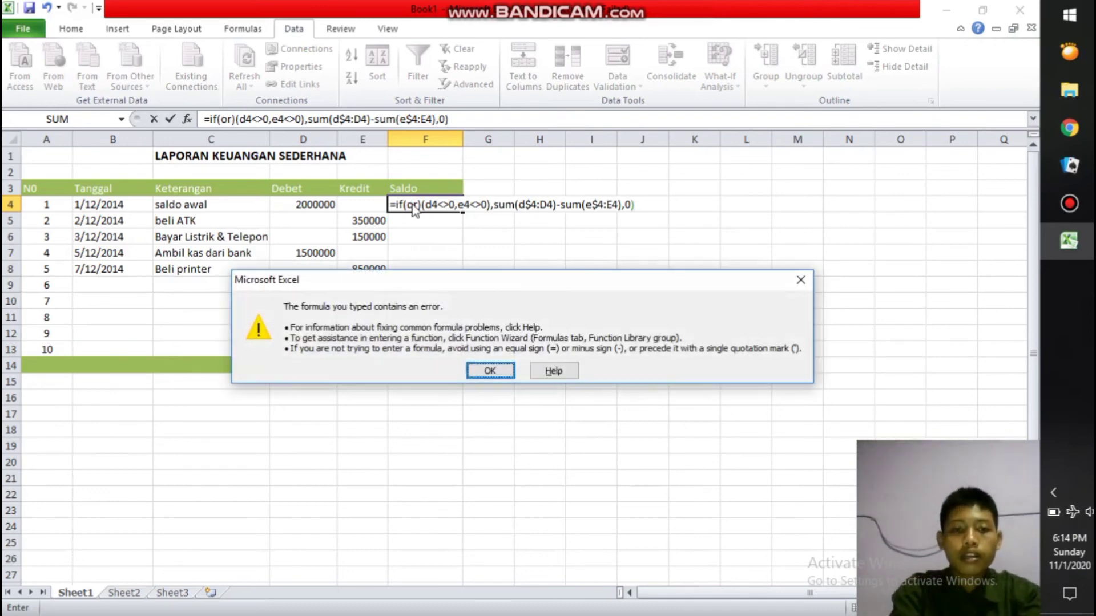
{"action": "left_click", "coordinate": [478, 370]}
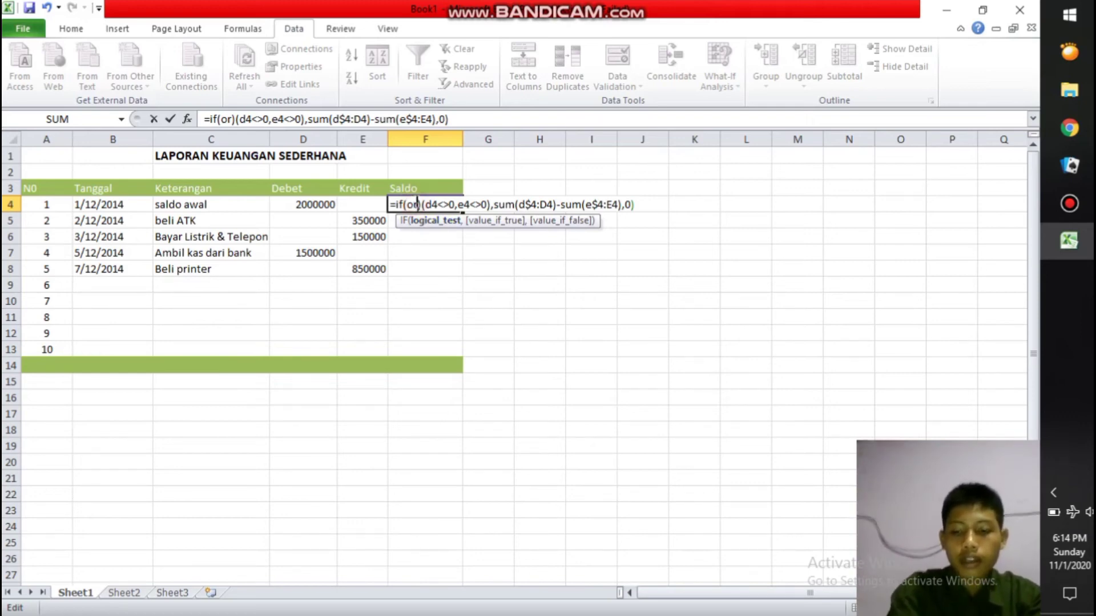
- Rewrite the function names or and if in the F4 formula in capitals as OR and IF
{"action": "key", "text": "BackSpace"}
{"action": "key", "text": "BackSpace"}
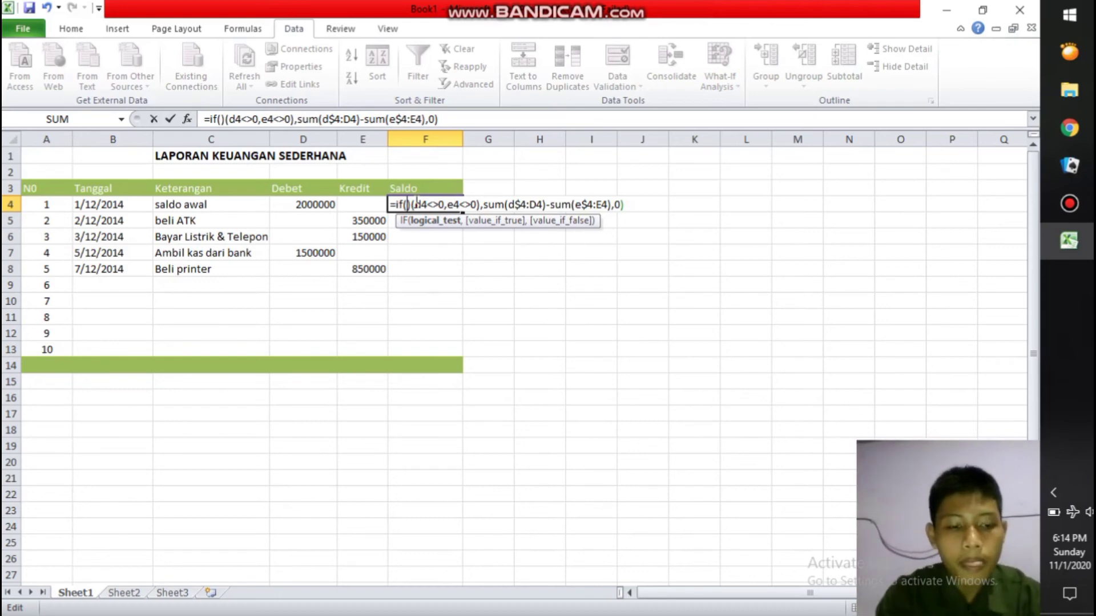
{"action": "type", "text": "OR"}
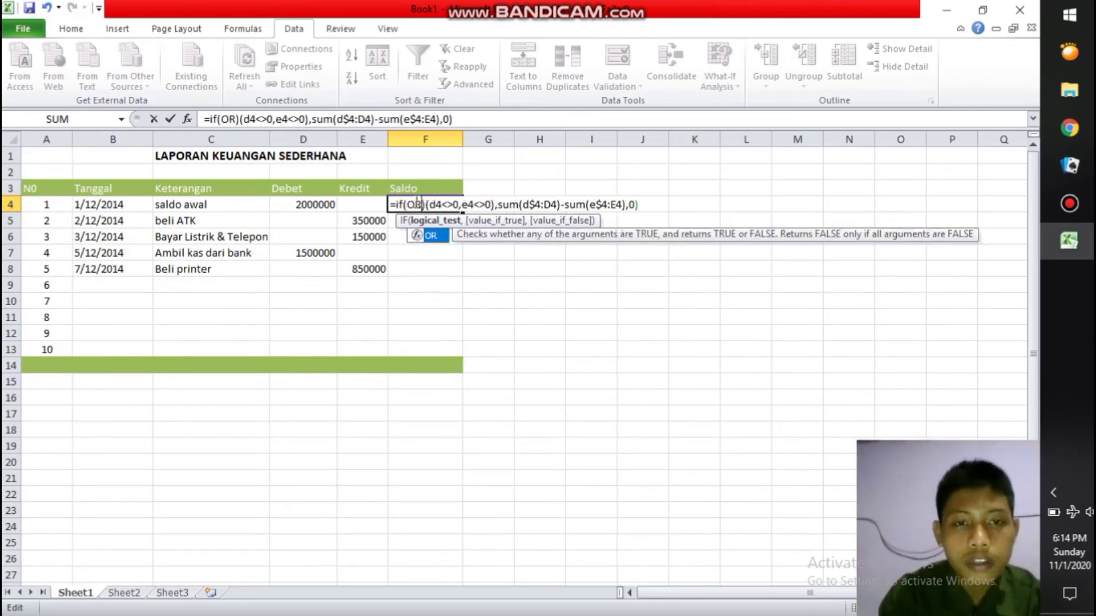
{"action": "key", "text": "Left"}
{"action": "key", "text": "Left"}
{"action": "key", "text": "Left"}
{"action": "key", "text": "Left"}
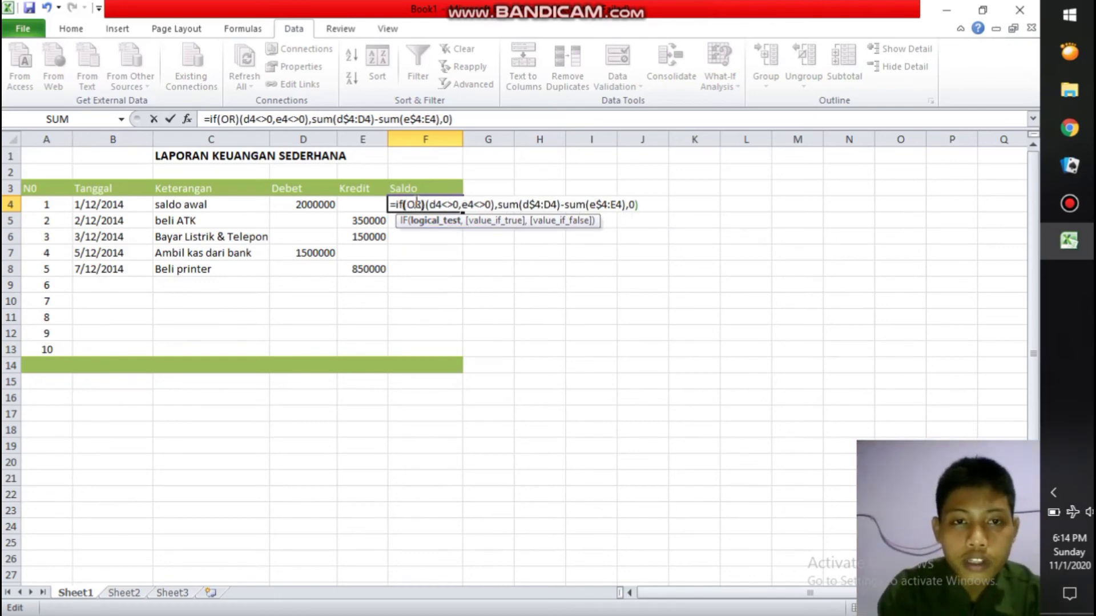
{"action": "key", "text": "Right"}
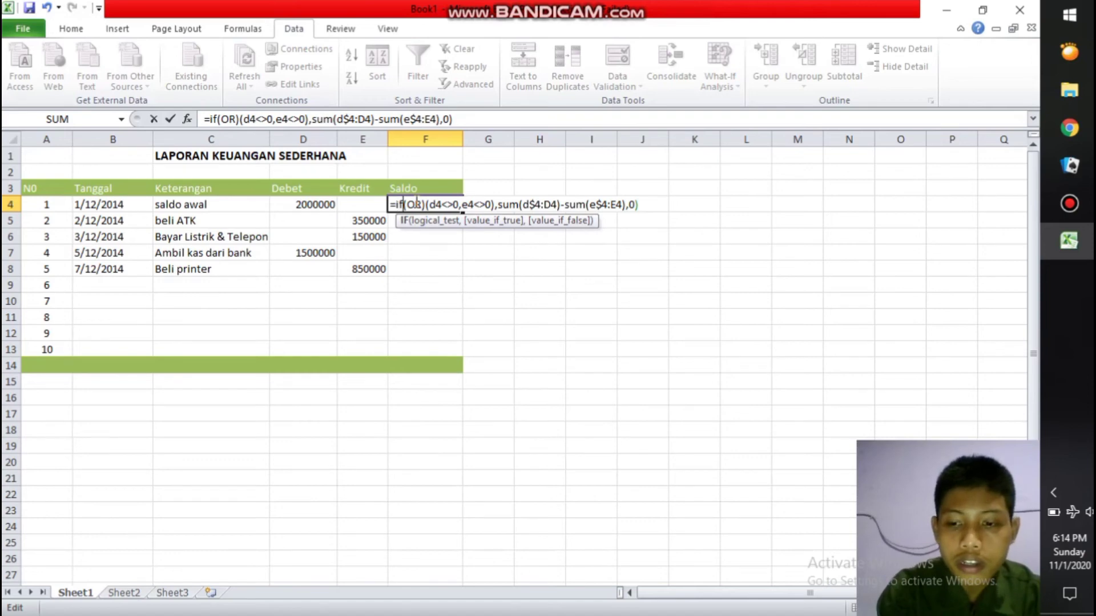
{"action": "key", "text": "BackSpace"}
{"action": "key", "text": "BackSpace"}
{"action": "type", "text": "IF"}
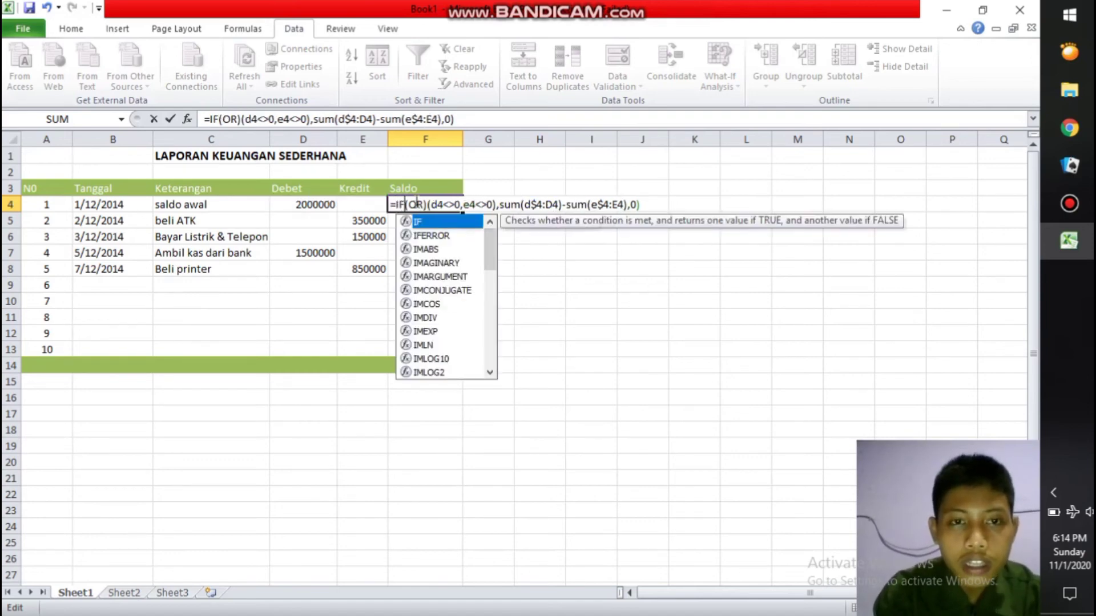
- Capitalize the cell references in the F4 formula's conditions so they read D4<>0,E4<>0
{"action": "key", "text": "Right"}
{"action": "key", "text": "Right"}
{"action": "key", "text": "Right"}
{"action": "key", "text": "Right"}
{"action": "key", "text": "Right"}
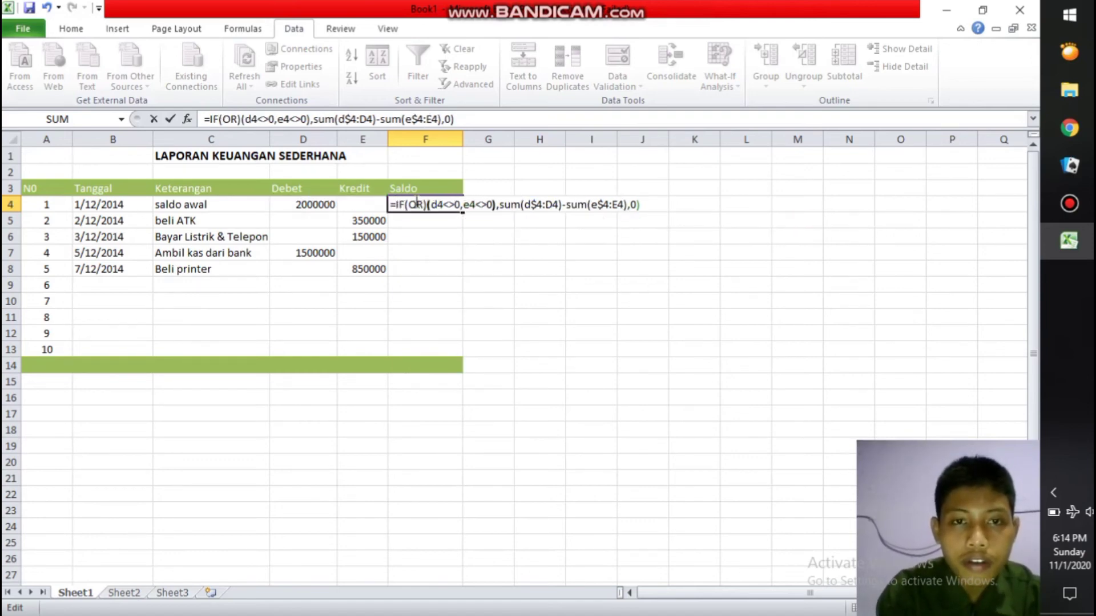
{"action": "key", "text": "Right"}
{"action": "key", "text": "BackSpace"}
{"action": "type", "text": "D"}
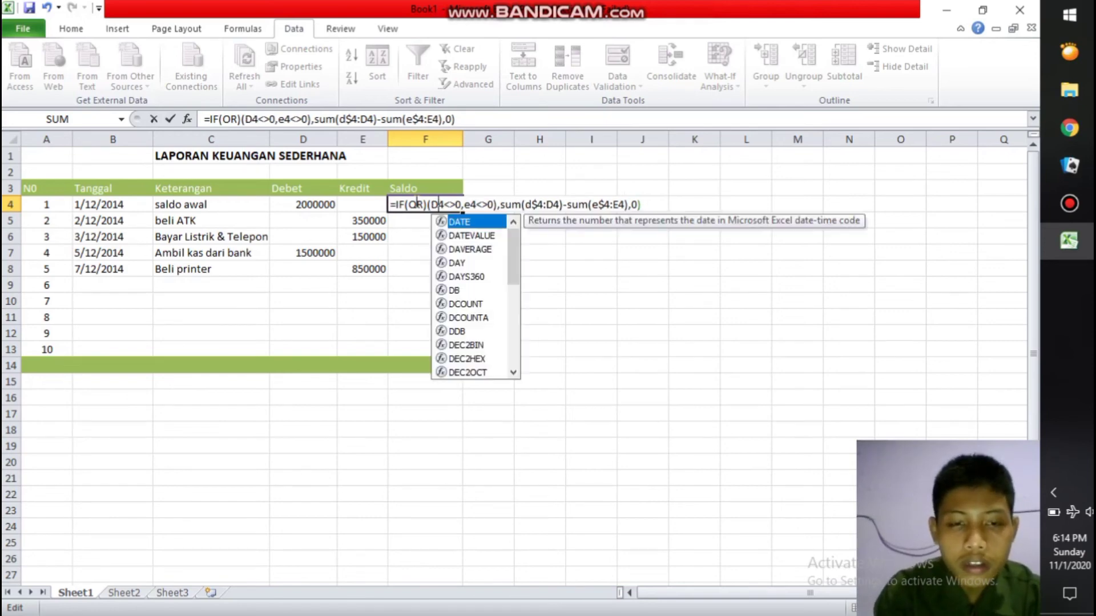
{"action": "key", "text": "Right"}
{"action": "key", "text": "Right"}
{"action": "key", "text": "Right"}
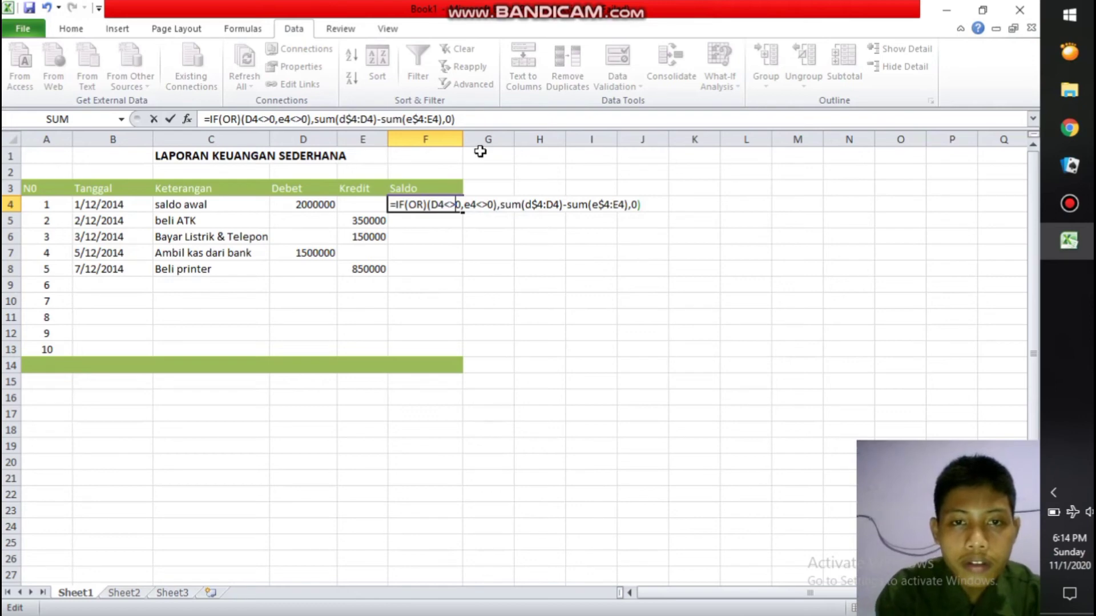
{"action": "key", "text": "Right"}
{"action": "key", "text": "Right"}
{"action": "key", "text": "Right"}
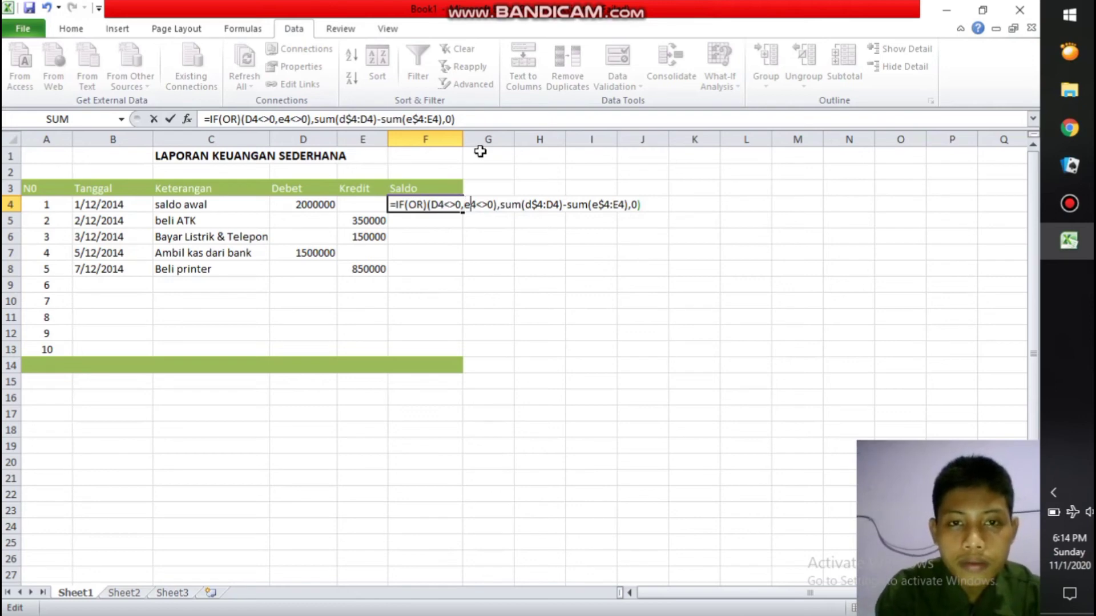
{"action": "key", "text": "BackSpace"}
{"action": "type", "text": "E"}
- Rewrite the first sum function name in the F4 formula in capitals as SUM
{"action": "key", "text": "Right"}
{"action": "key", "text": "Right"}
{"action": "key", "text": "Right"}
{"action": "key", "text": "Right"}
{"action": "key", "text": "Right"}
{"action": "key", "text": "Right"}
{"action": "key", "text": "Right"}
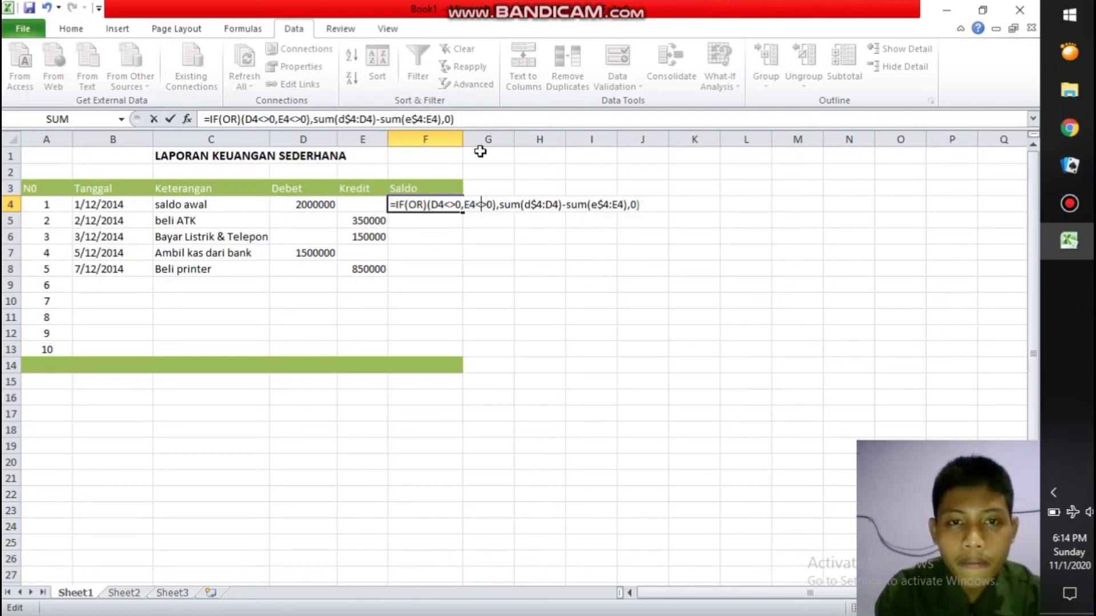
{"action": "key", "text": "Right"}
{"action": "key", "text": "Right"}
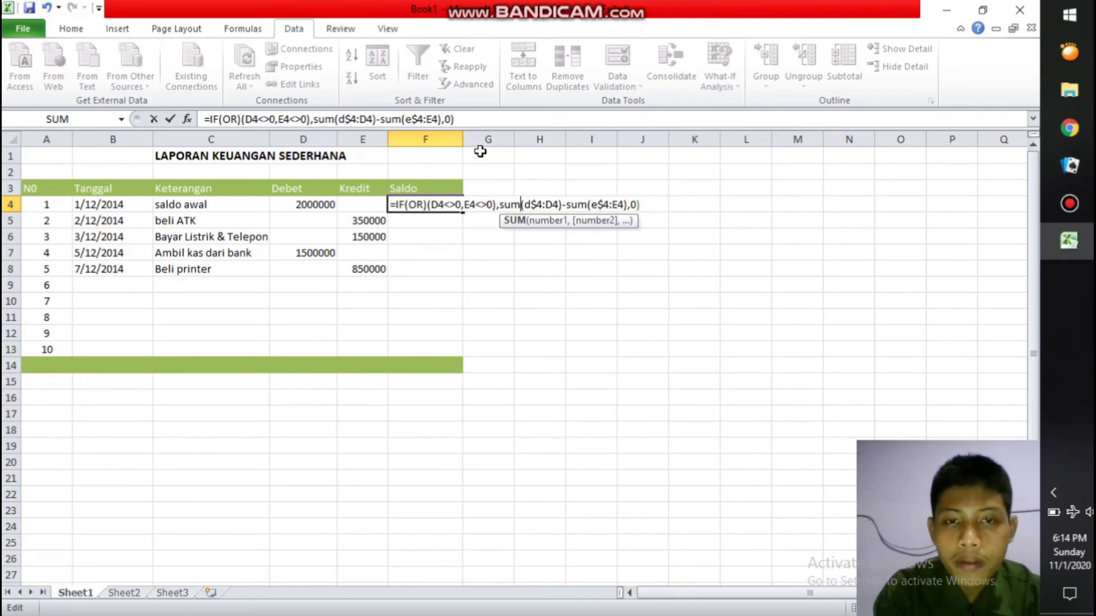
{"action": "key", "text": "BackSpace"}
{"action": "key", "text": "BackSpace"}
{"action": "key", "text": "BackSpace"}
{"action": "type", "text": "SUM"}
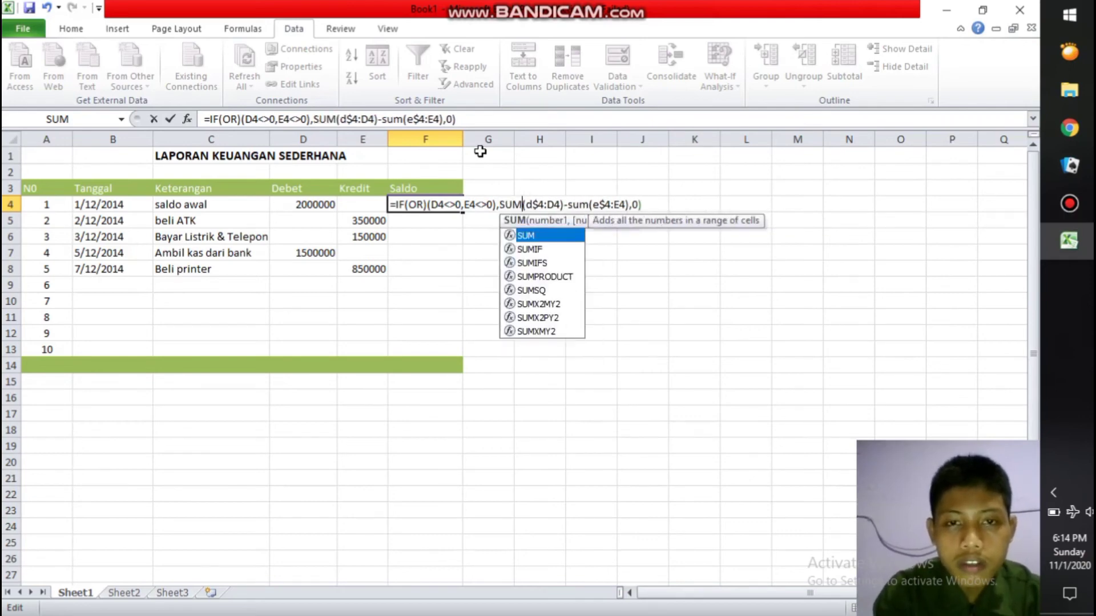
- Capitalize the starting reference in the F4 formula's first SUM so its range reads D$4:D4
{"action": "key", "text": "Right"}
{"action": "key", "text": "Right"}
{"action": "key", "text": "BackSpace"}
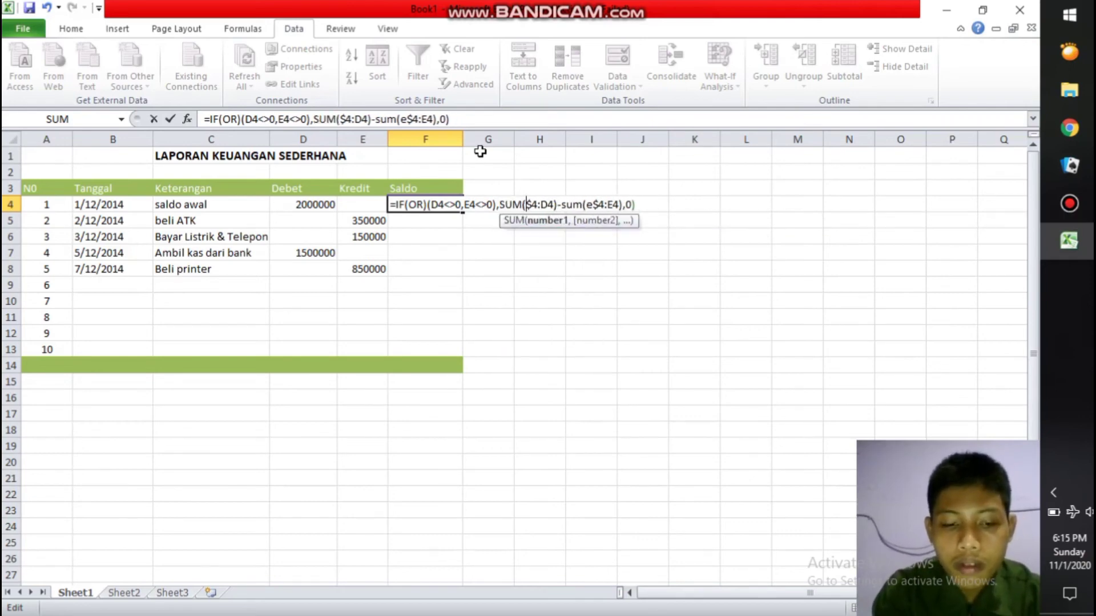
{"action": "type", "text": "D"}
- Rewrite the second sum function name in the F4 formula in capitals as SUM
{"action": "key", "text": "Right"}
{"action": "key", "text": "Right"}
{"action": "key", "text": "Right"}
{"action": "key", "text": "Right"}
{"action": "key", "text": "Right"}
{"action": "key", "text": "Right"}
{"action": "key", "text": "Right"}
{"action": "key", "text": "Right"}
{"action": "key", "text": "Right"}
{"action": "key", "text": "Right"}
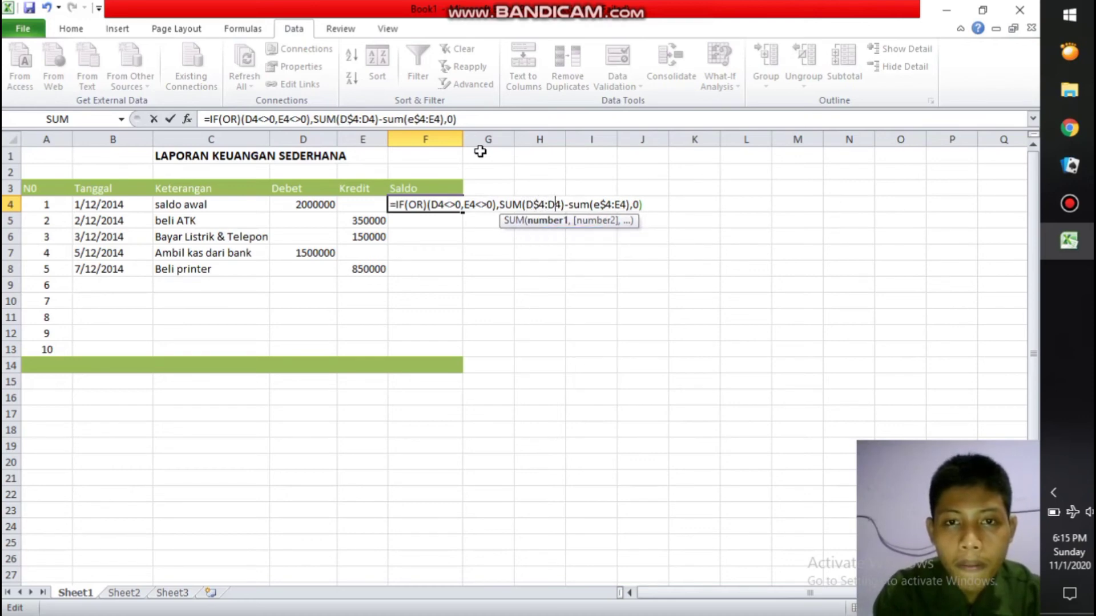
{"action": "key", "text": "BackSpace"}
{"action": "key", "text": "BackSpace"}
{"action": "key", "text": "BackSpace"}
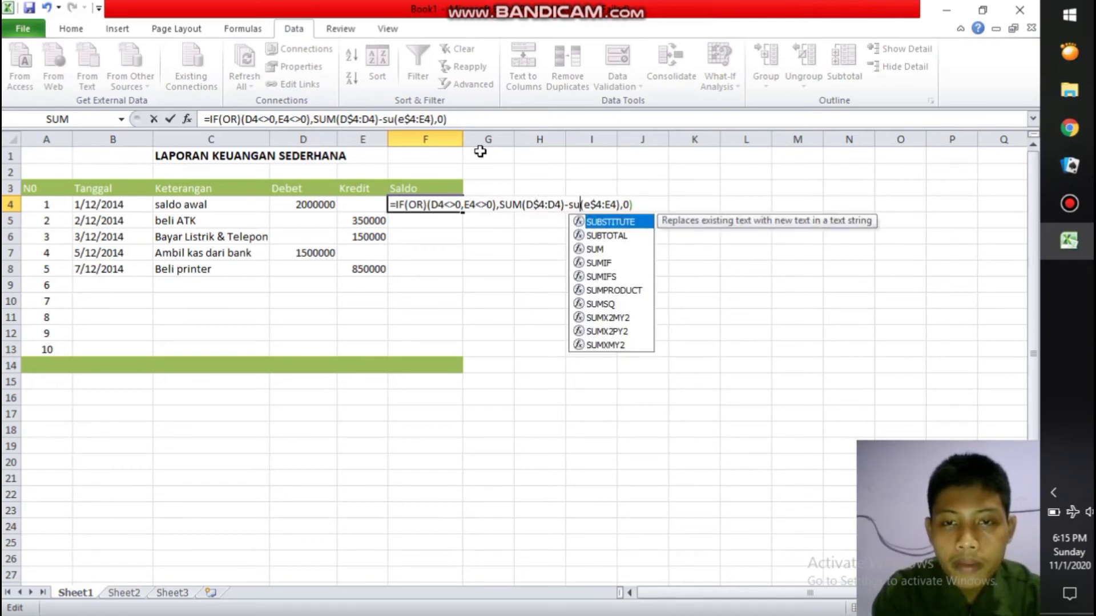
{"action": "type", "text": "SUM"}
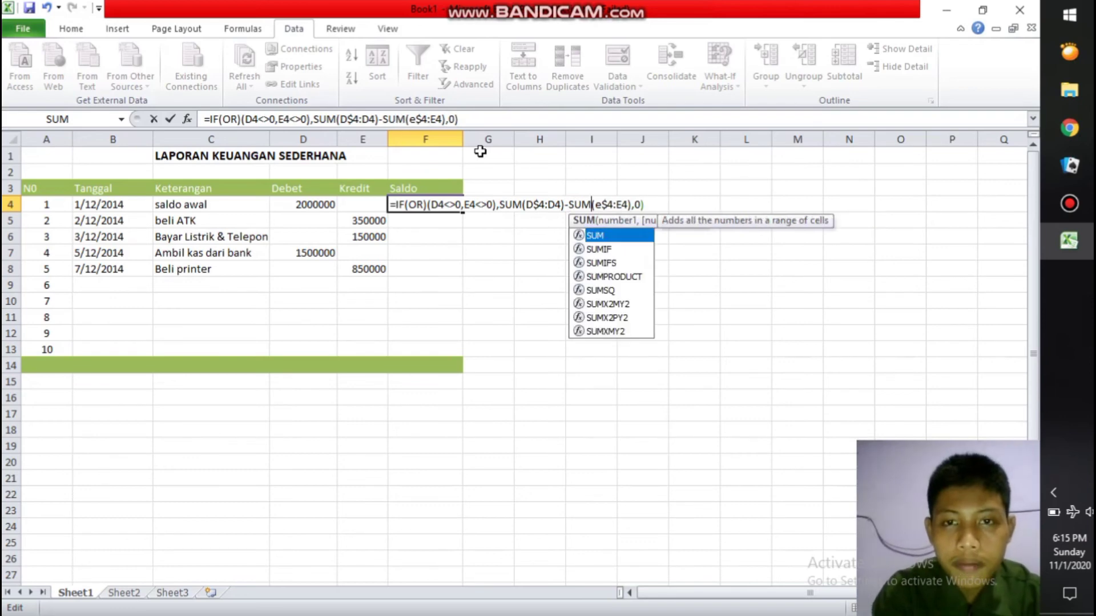
- Capitalize the second SUM's starting reference so its range reads E$4:E4, try to enter the F4 formula, and dismiss the error alert
{"action": "key", "text": "Right"}
{"action": "key", "text": "Delete"}
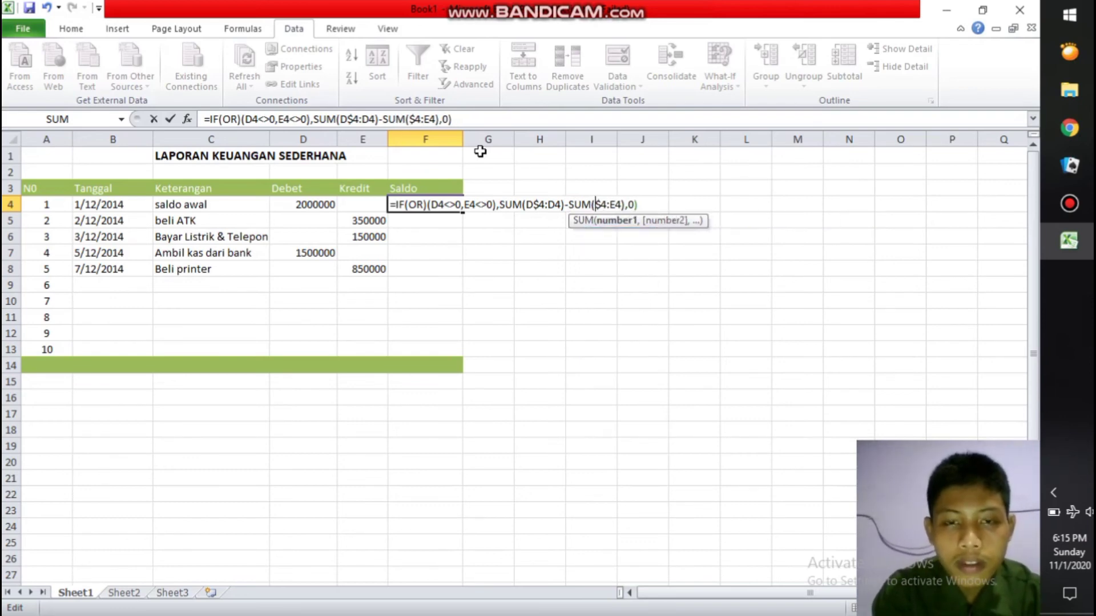
{"action": "type", "text": "E"}
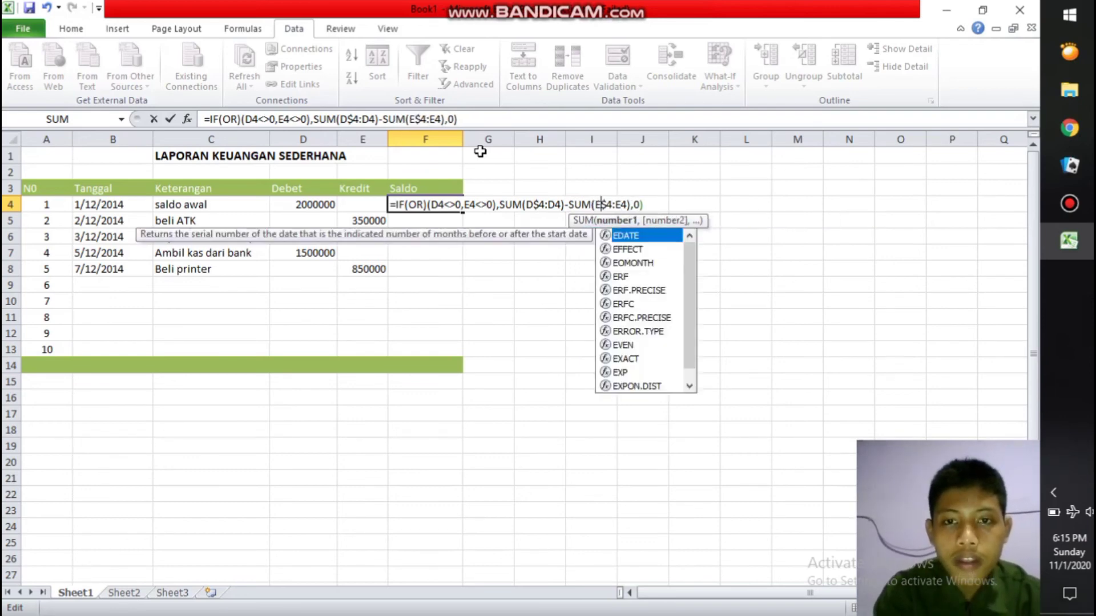
{"action": "left_click", "coordinate": [427, 210]}
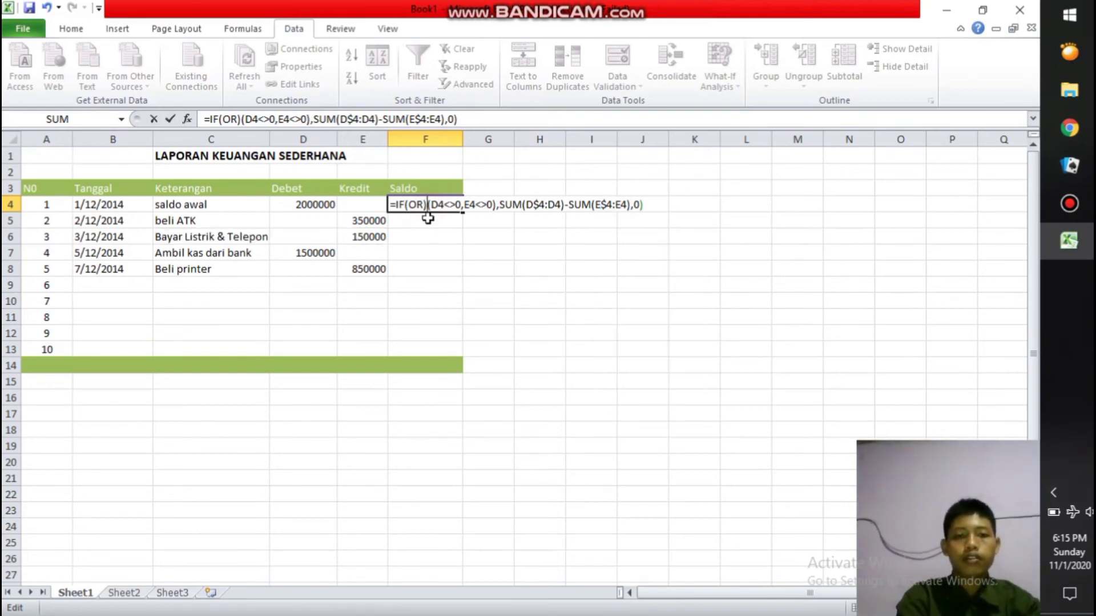
{"action": "key", "text": "Return"}
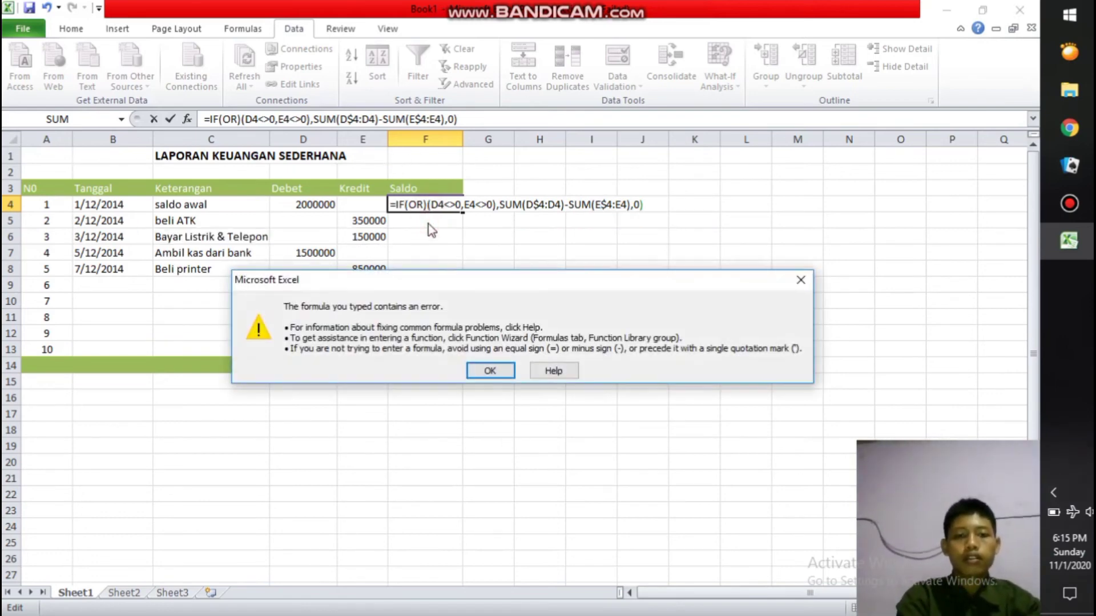
{"action": "left_click", "coordinate": [480, 369]}
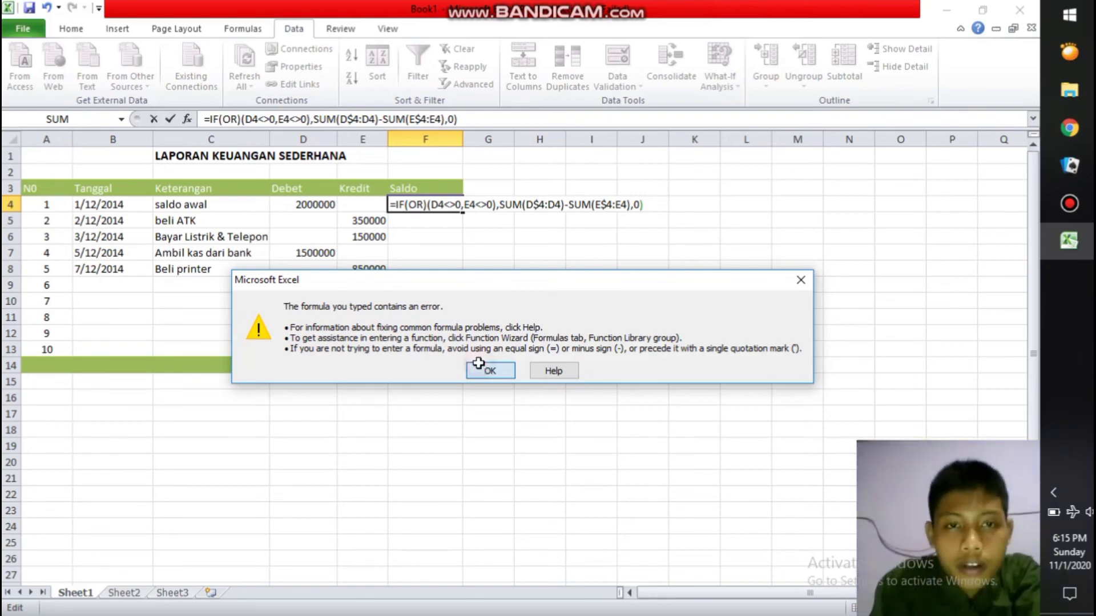
- Delete the extra closing parenthesis after OR in the F4 formula, enter it, and fill it down through F8
{"action": "left_click", "coordinate": [427, 205]}
{"action": "key", "text": "BackSpace"}
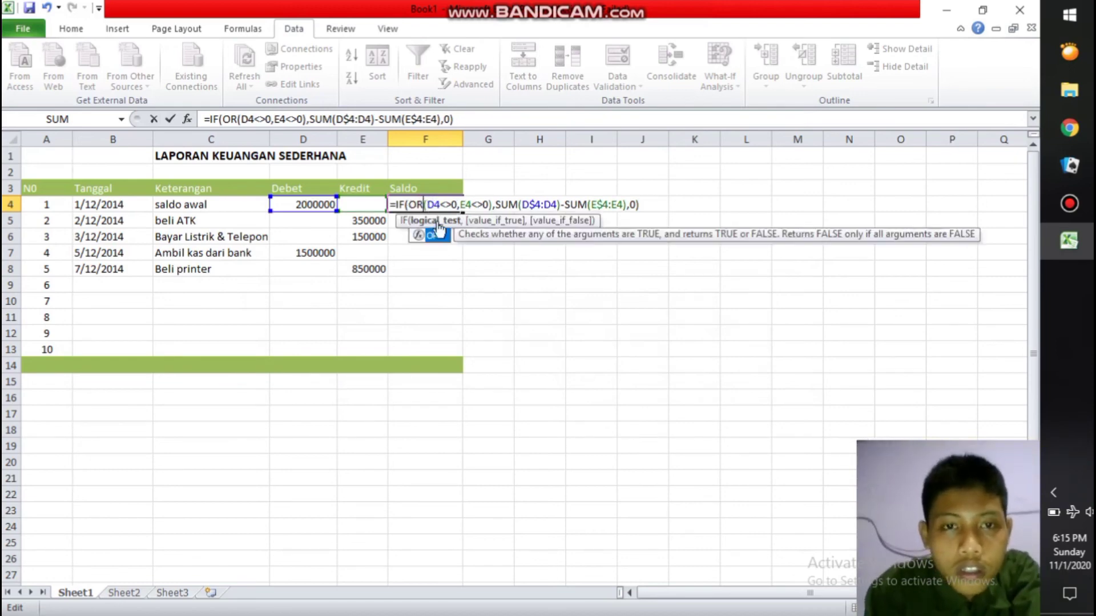
{"action": "left_click", "coordinate": [438, 251]}
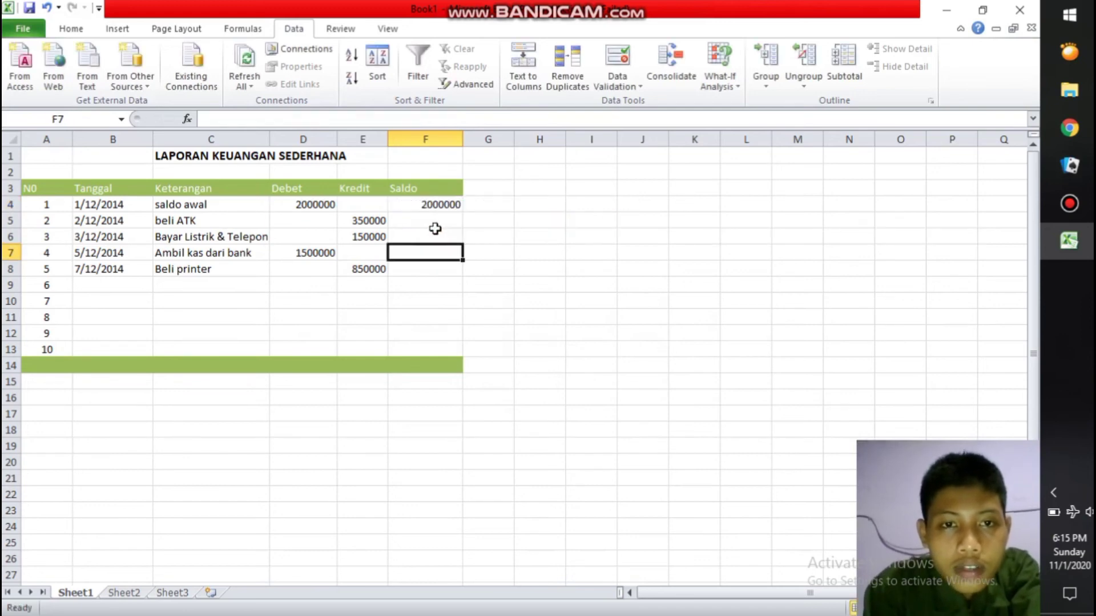
{"action": "left_click", "coordinate": [432, 207]}
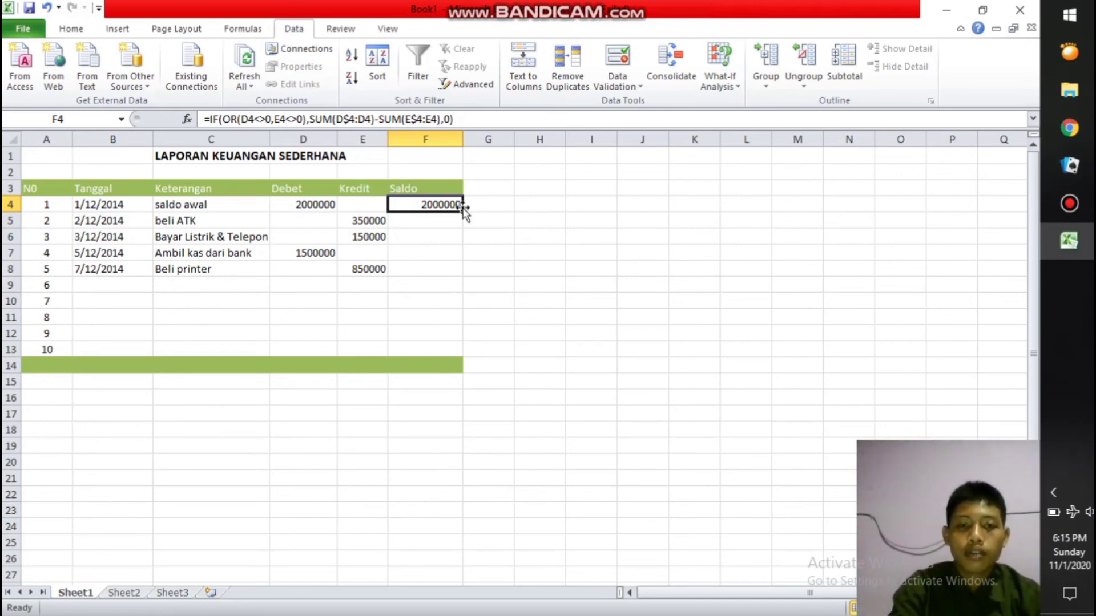
{"action": "left_click_drag", "start_coordinate": [463, 210], "coordinate": [468, 279]}
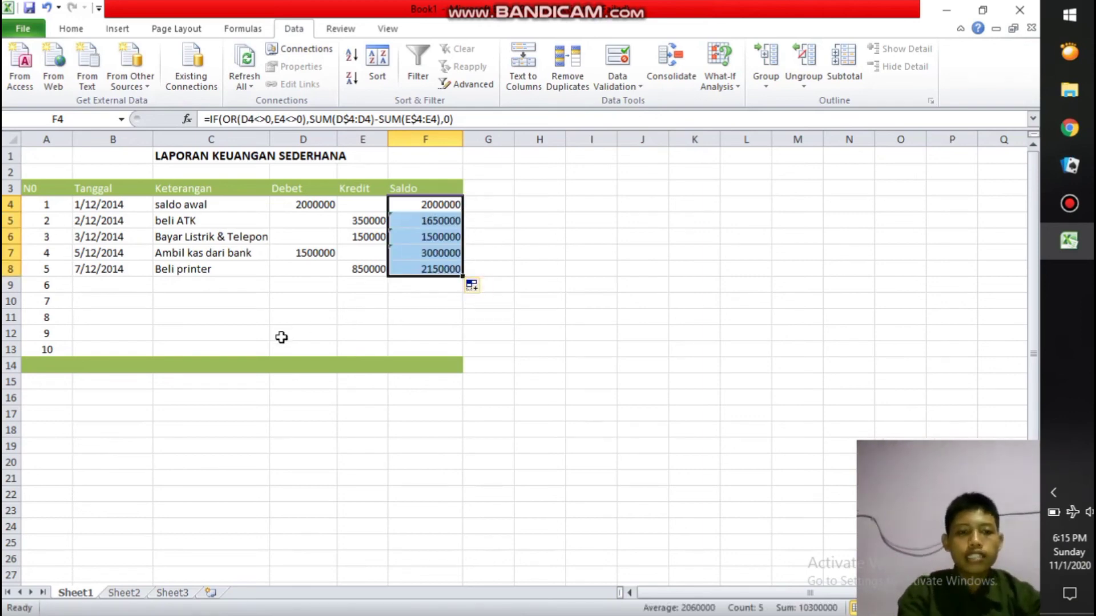
- Try to total the Debet column in D14 with a SUM formula starting from D4
{"action": "left_click", "coordinate": [283, 368]}
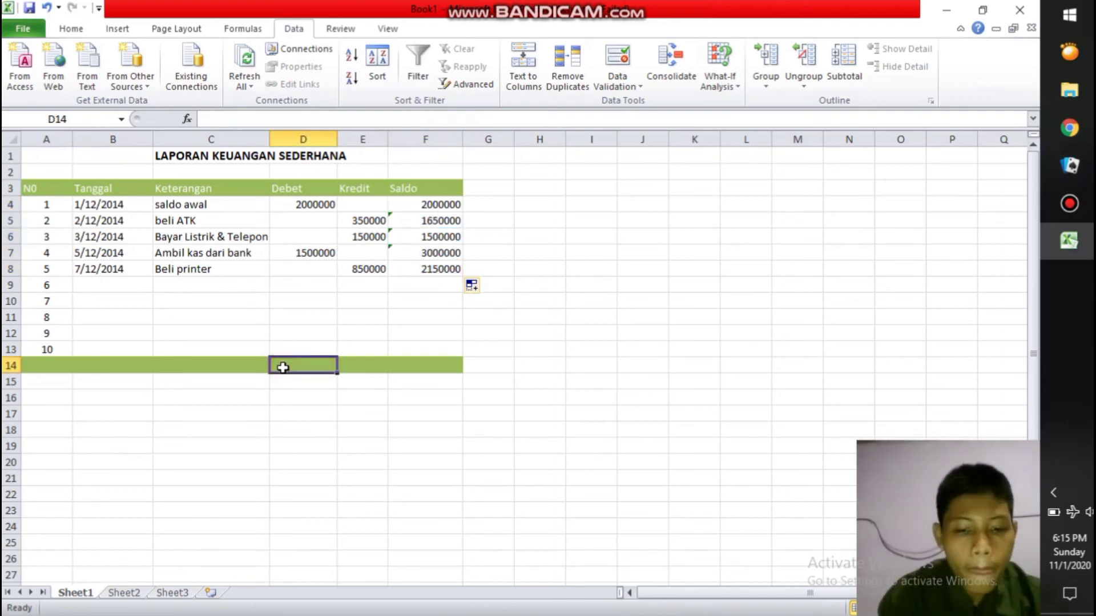
{"action": "type", "text": "+"}
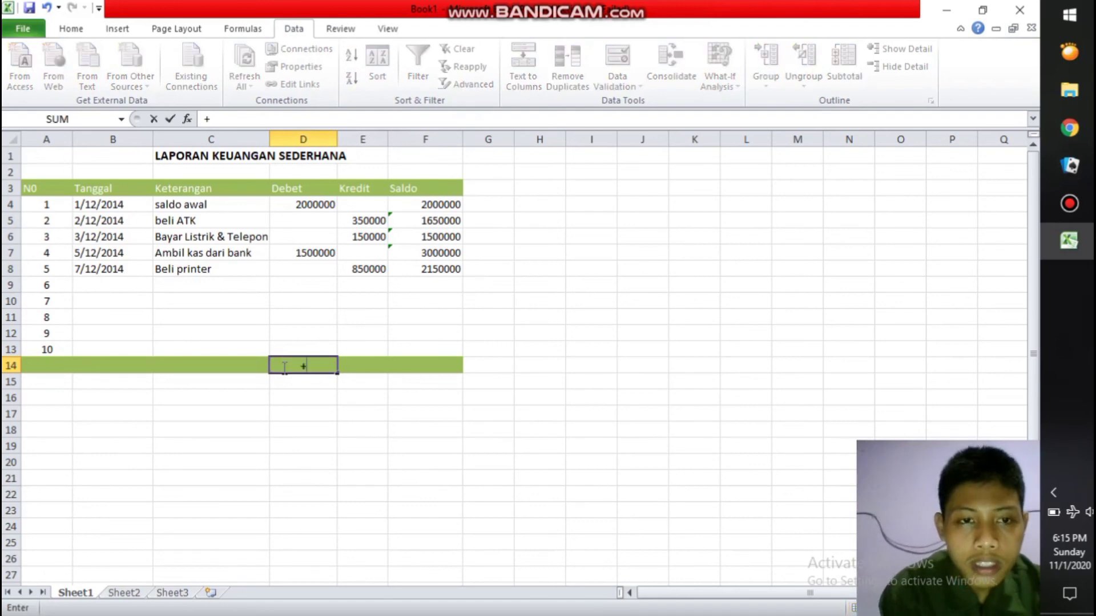
{"action": "key", "text": "BackSpace"}
{"action": "type", "text": "="}
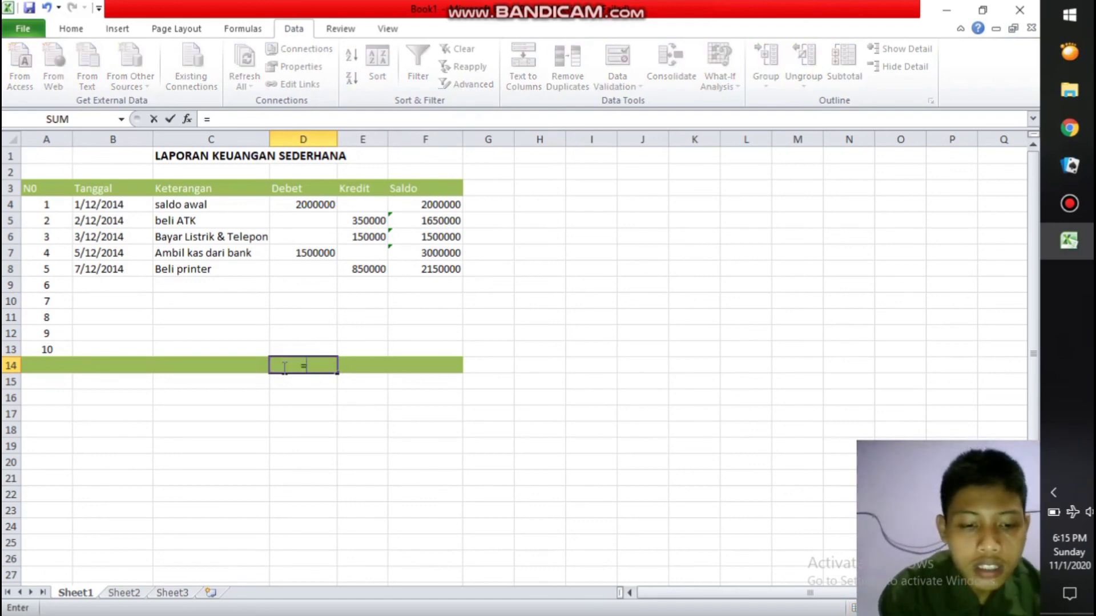
{"action": "type", "text": "SUM"}
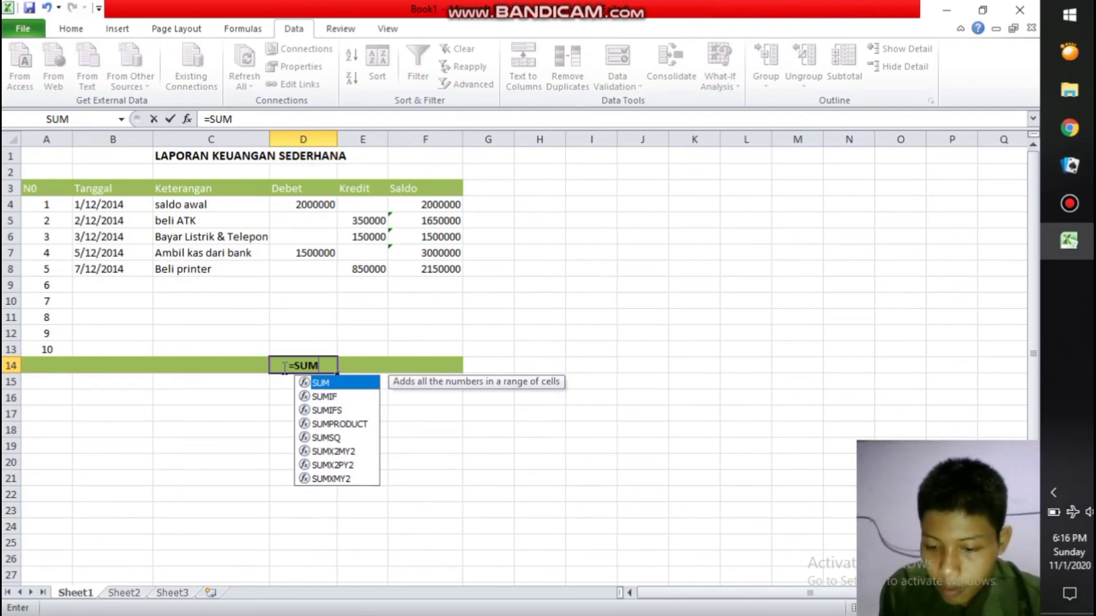
{"action": "type", "text": "("}
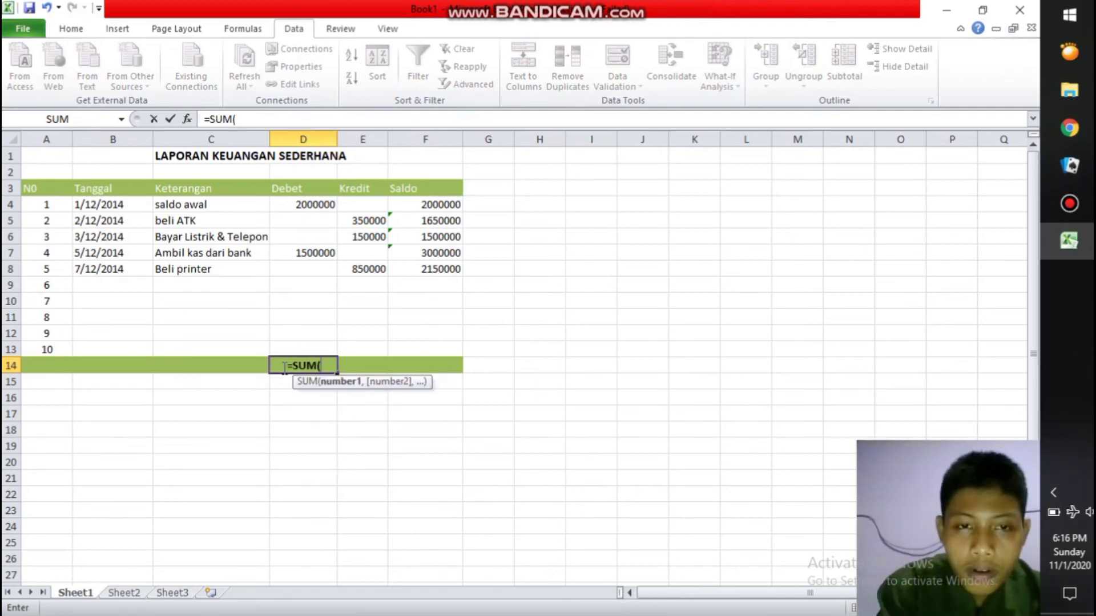
{"action": "left_click", "coordinate": [299, 204]}
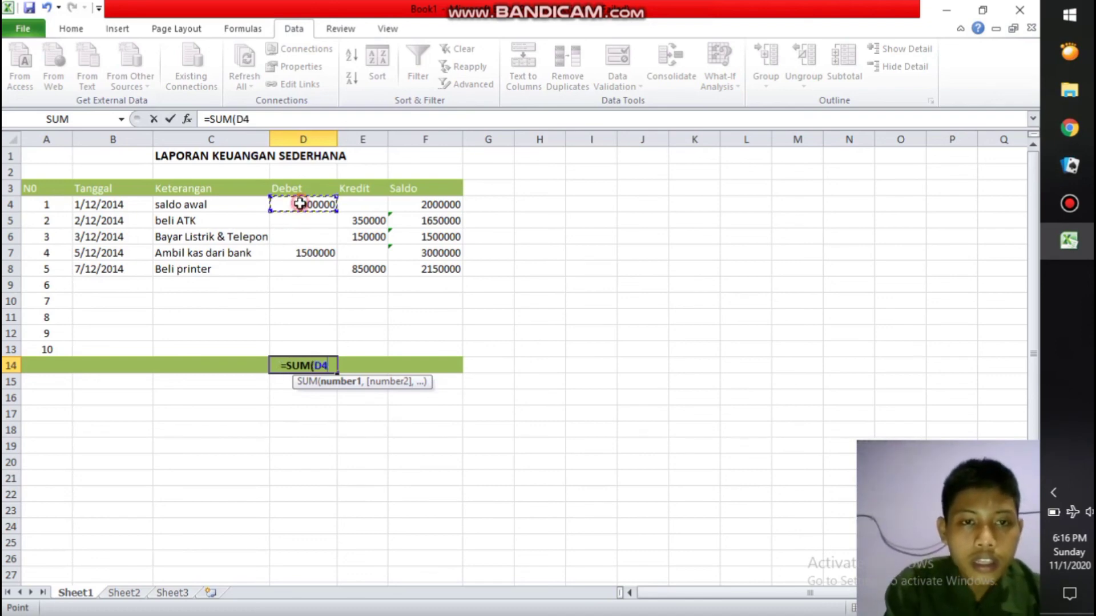
{"action": "left_click", "coordinate": [328, 214]}
{"action": "mouse_move", "coordinate": [327, 217]}
{"action": "left_mouse_down"}
{"action": "mouse_move", "coordinate": [329, 239]}
{"action": "mouse_move", "coordinate": [337, 208]}
{"action": "left_mouse_up"}
{"action": "double_click", "coordinate": [323, 202]}
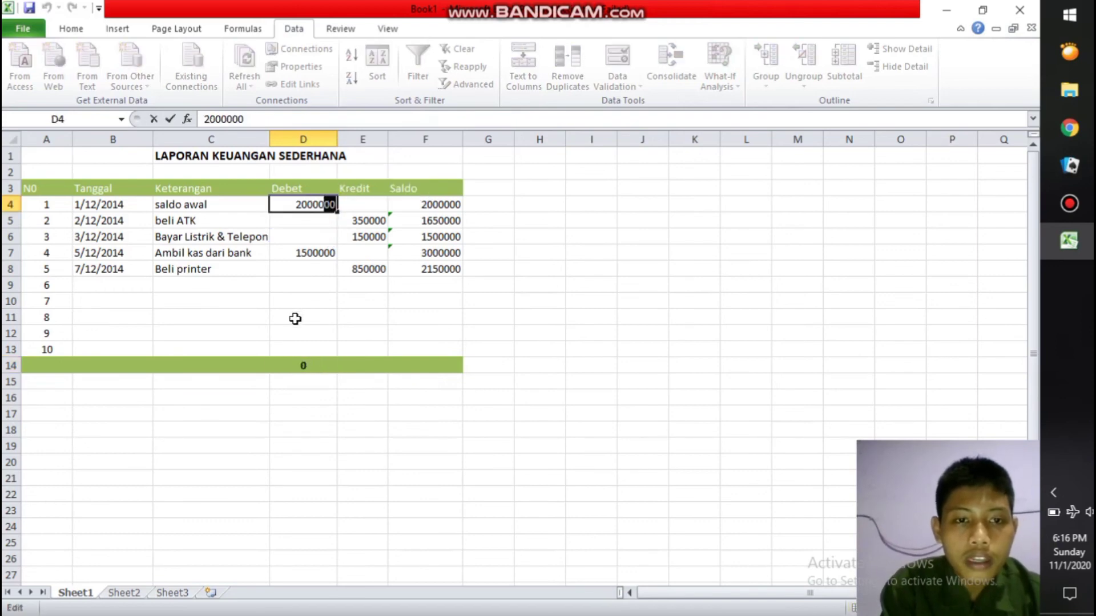
- Replace the content of D14 with a new formula beginning =SUM(
{"action": "left_click", "coordinate": [312, 370]}
{"action": "double_click", "coordinate": [313, 370]}
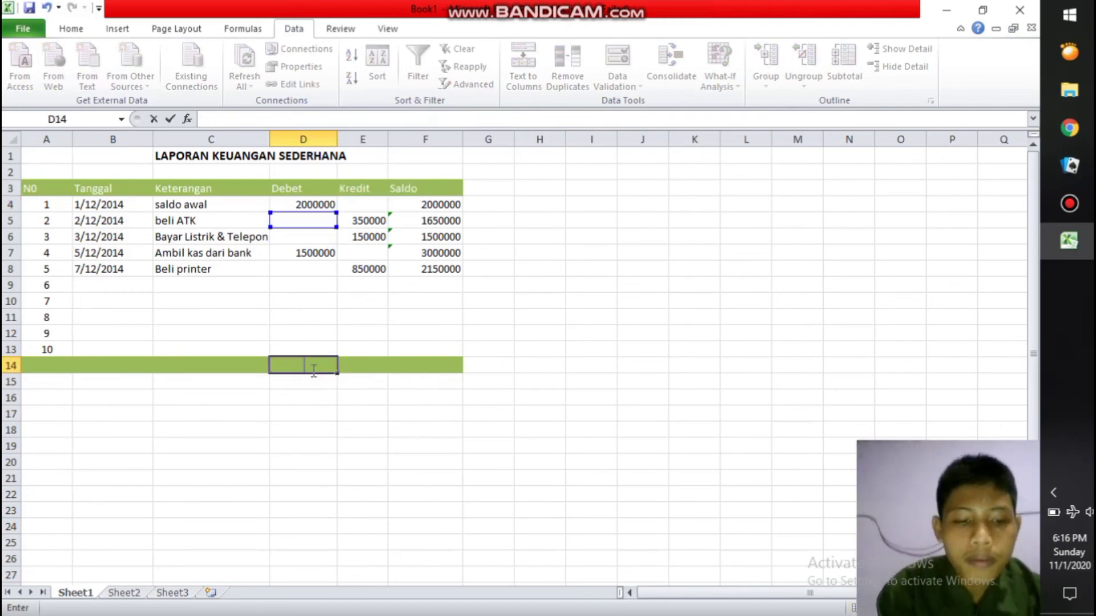
{"action": "type", "text": "=SU"}
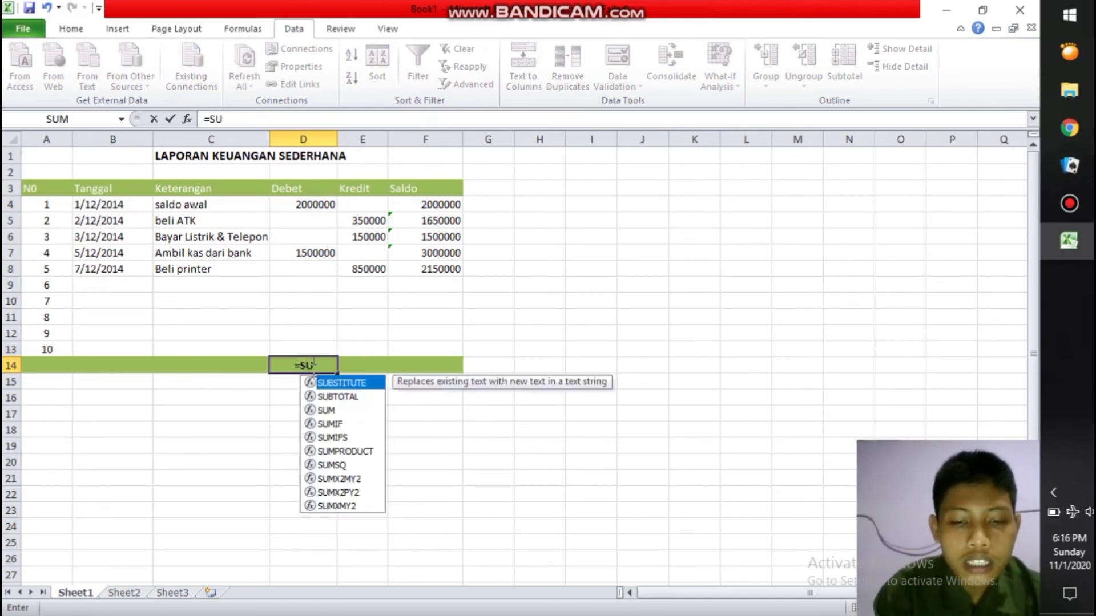
{"action": "type", "text": "N"}
{"action": "key", "text": "BackSpace"}
{"action": "type", "text": "M"}
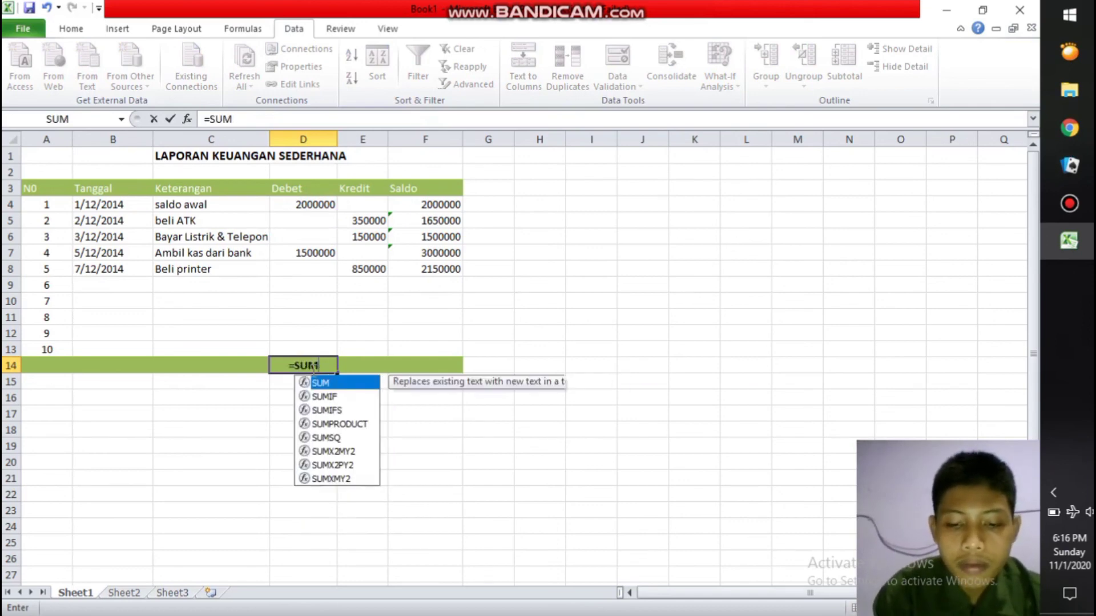
{"action": "type", "text": "("}
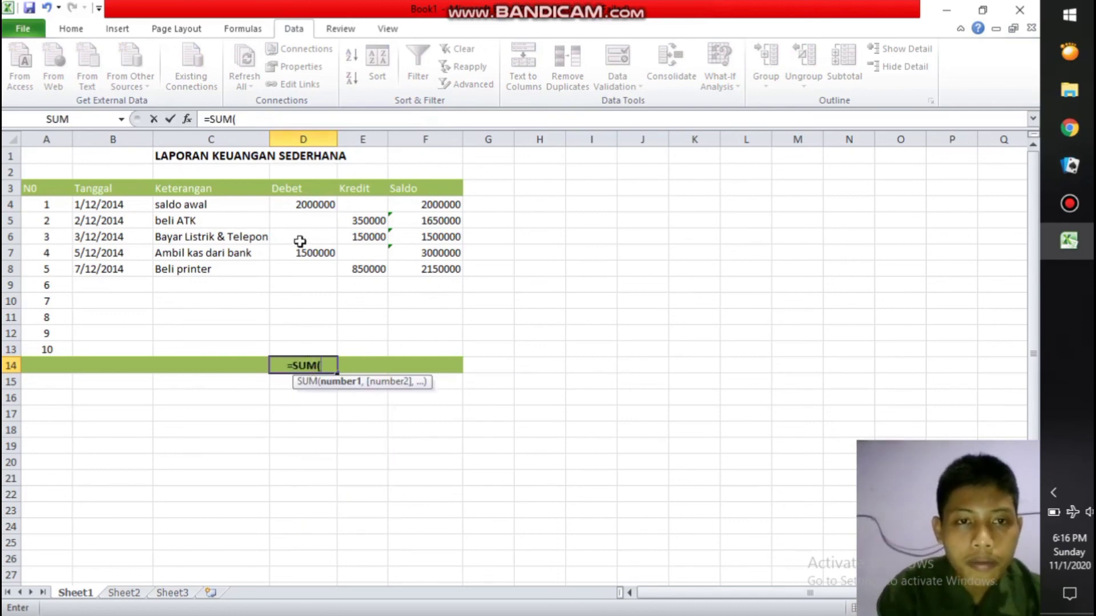
{"action": "left_click_drag", "start_coordinate": [298, 208], "coordinate": [297, 261]}
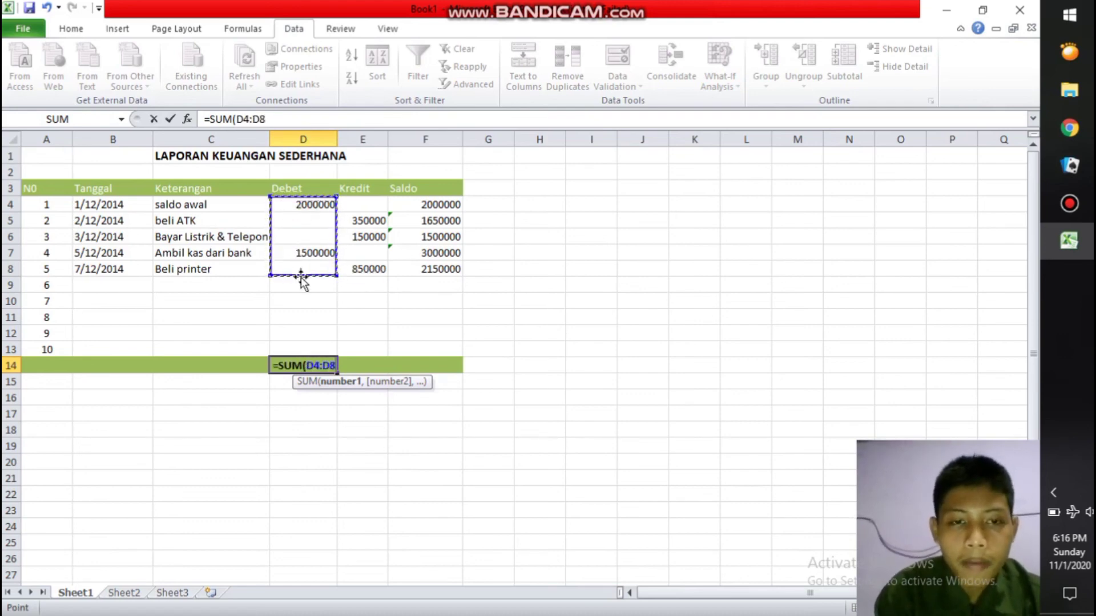
{"action": "left_click", "coordinate": [371, 365]}
{"action": "left_click", "coordinate": [314, 365]}
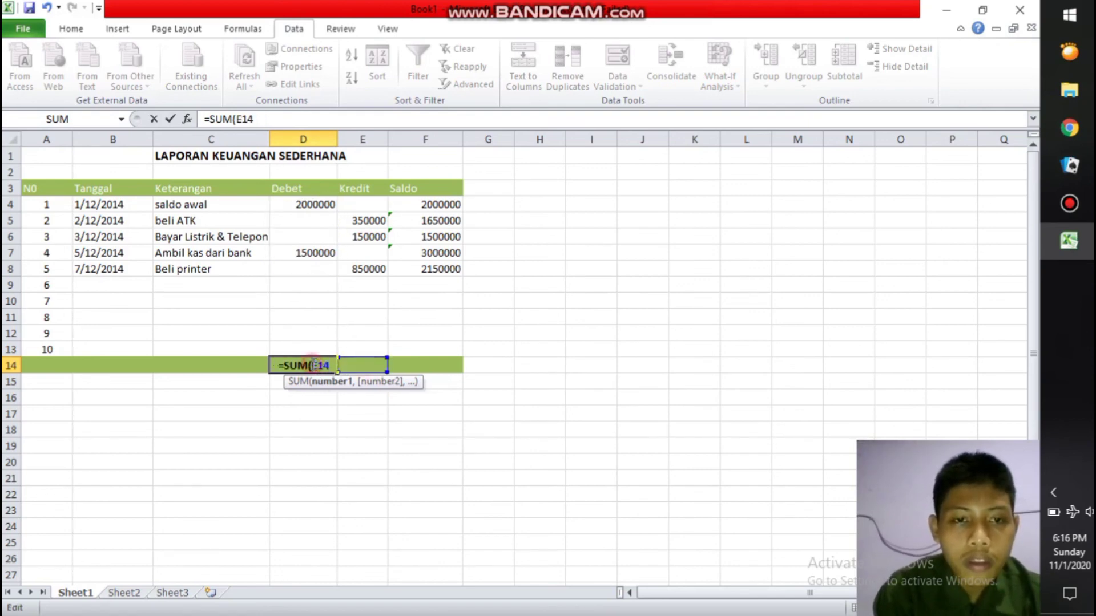
{"action": "type", "text": "D13"}
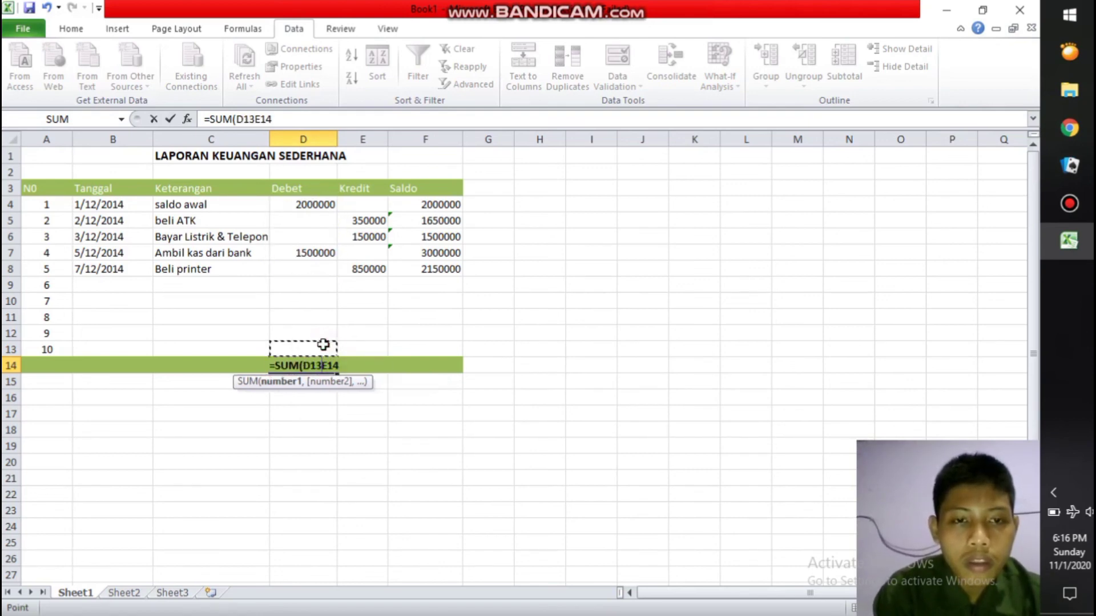
{"action": "key", "text": "BackSpace"}
{"action": "key", "text": "BackSpace"}
{"action": "key", "text": "BackSpace"}
{"action": "key", "text": "BackSpace"}
{"action": "key", "text": "BackSpace"}
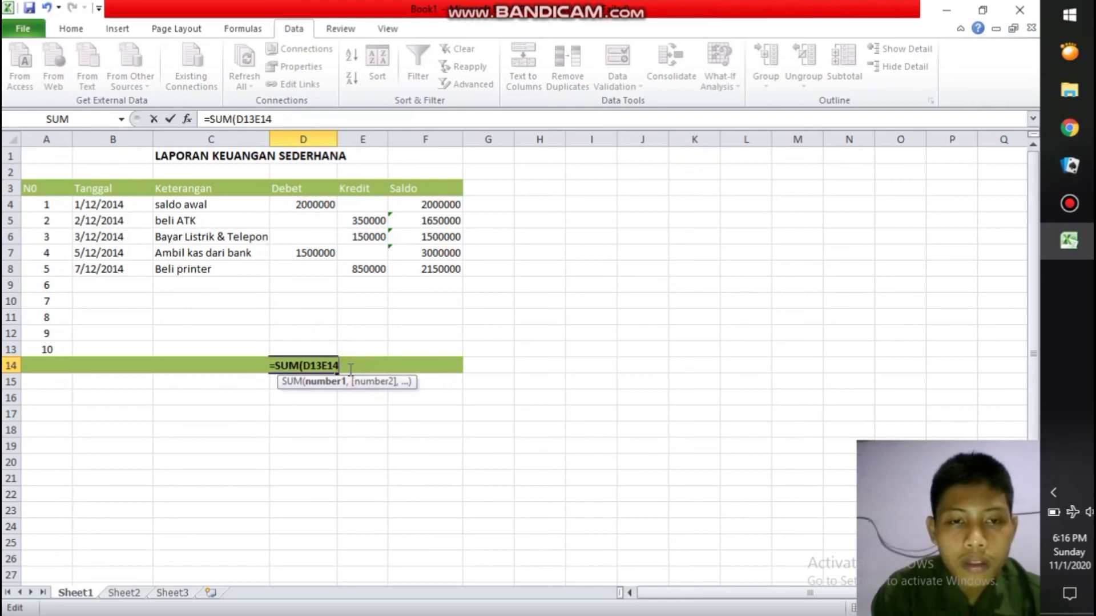
{"action": "key", "text": "BackSpace"}
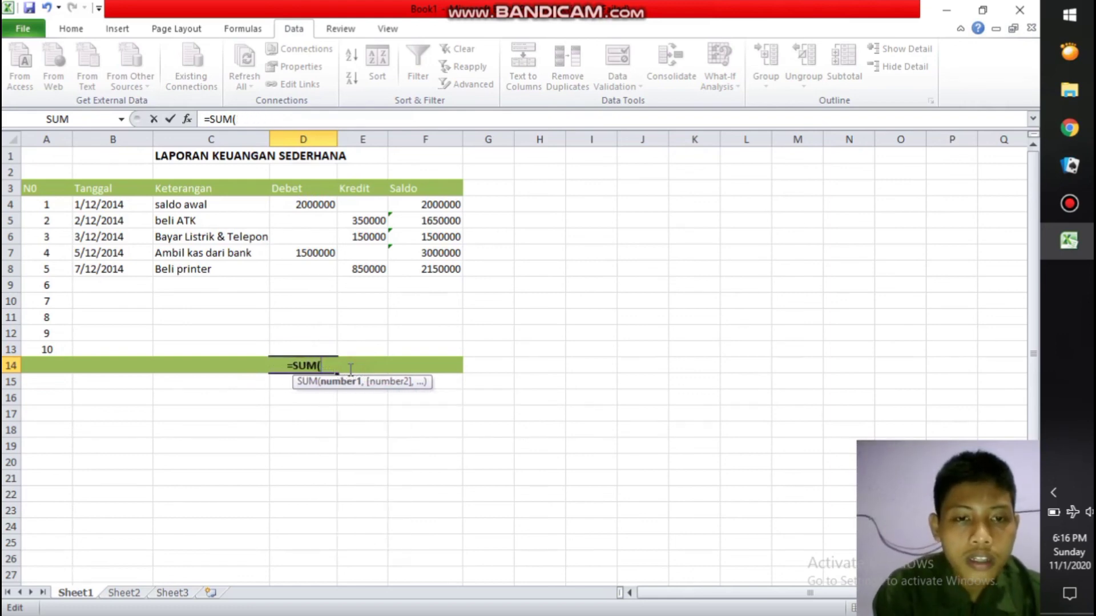
- Set the range of the D14 SUM formula to D4:D8 and enter it to total the Debet column
{"action": "left_click_drag", "start_coordinate": [313, 205], "coordinate": [320, 264]}
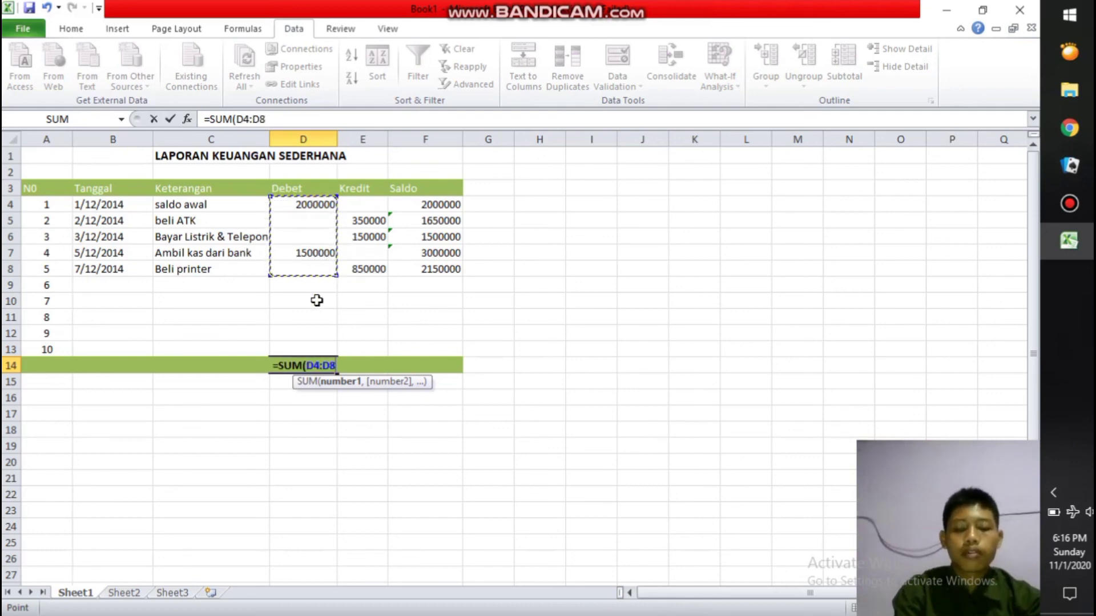
{"action": "key", "text": "Down"}
{"action": "key", "text": "Up"}
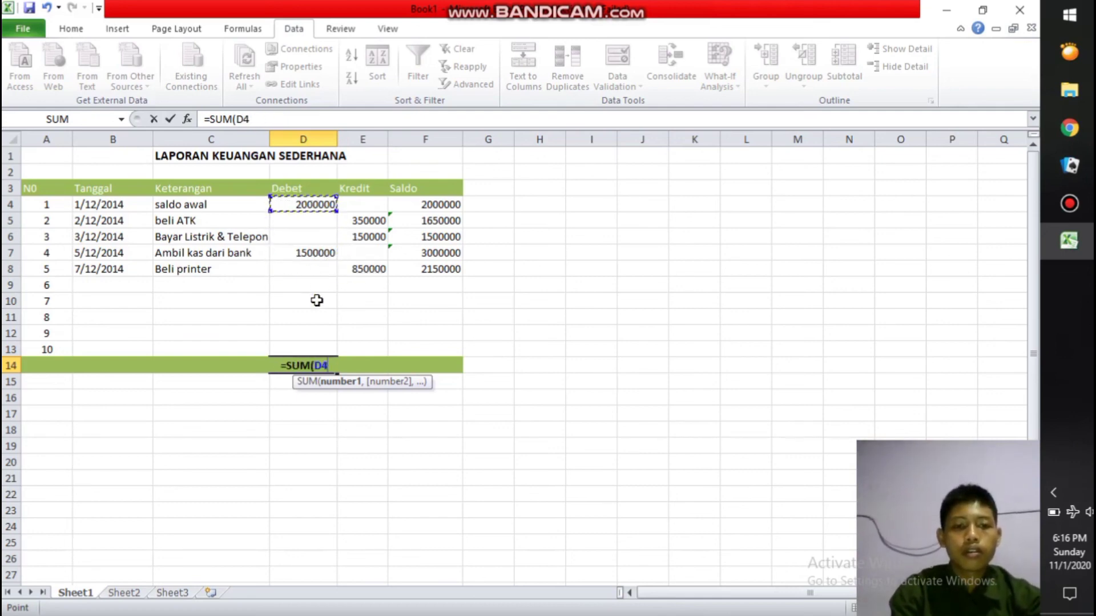
{"action": "left_click_drag", "start_coordinate": [314, 208], "coordinate": [318, 255]}
{"action": "left_click", "coordinate": [317, 256]}
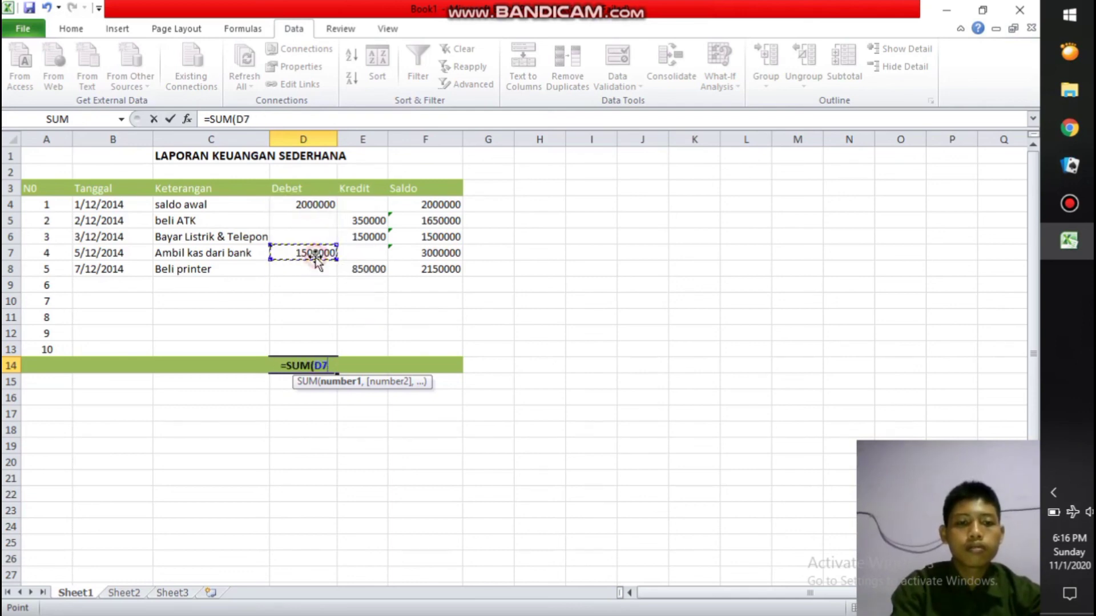
{"action": "left_click_drag", "start_coordinate": [315, 206], "coordinate": [319, 264]}
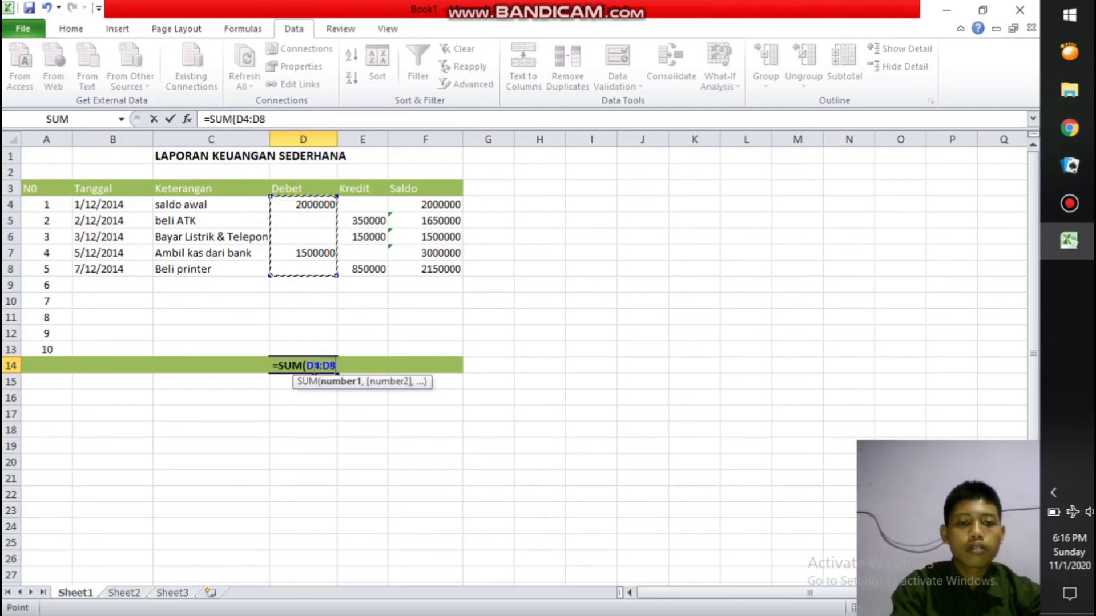
{"action": "left_click", "coordinate": [311, 366]}
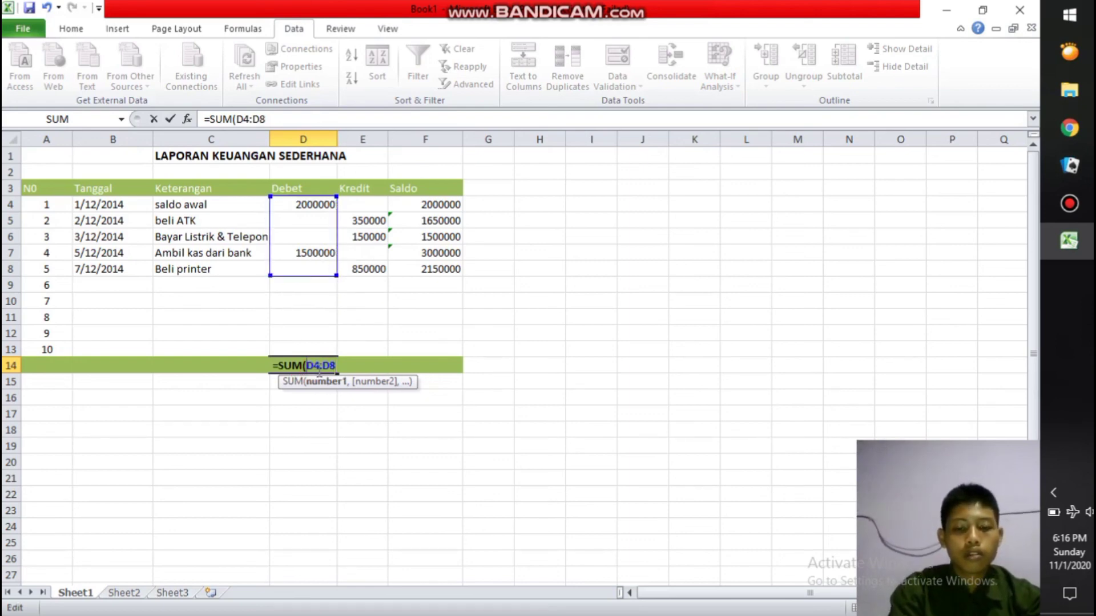
{"action": "left_click", "coordinate": [312, 398]}
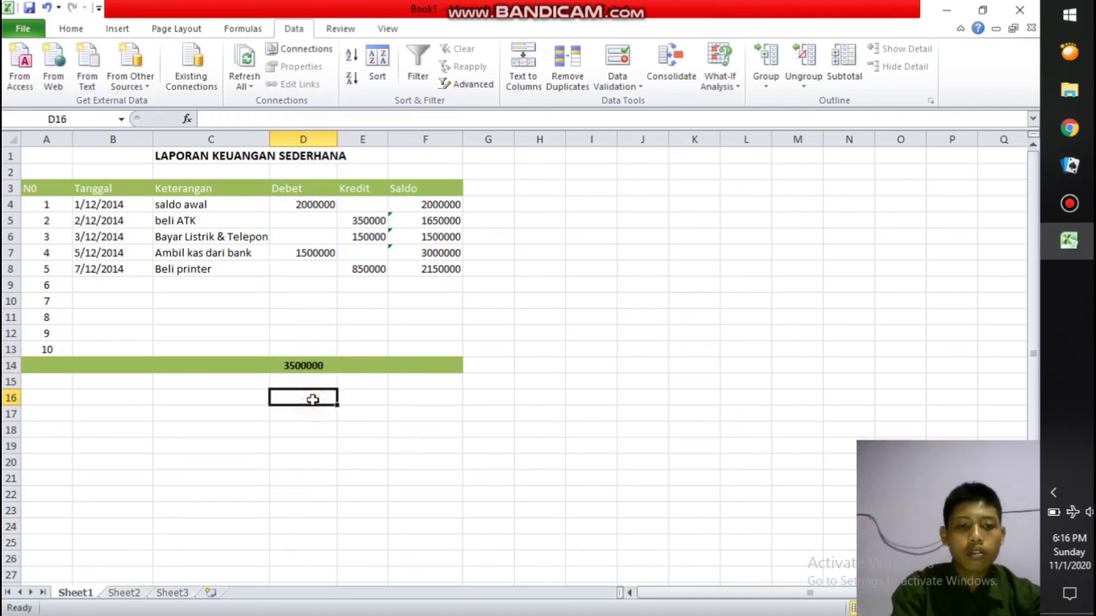
- Copy the Debet total formula from D14 across to E14 to total the Kredit column
{"action": "left_click", "coordinate": [319, 369]}
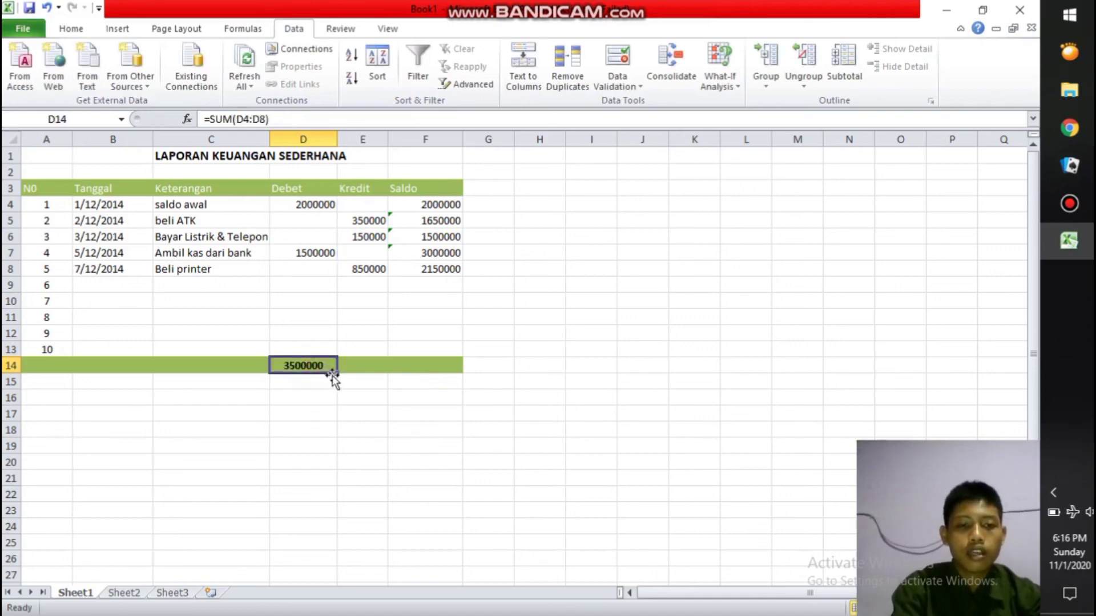
{"action": "left_click_drag", "start_coordinate": [338, 373], "coordinate": [390, 372]}
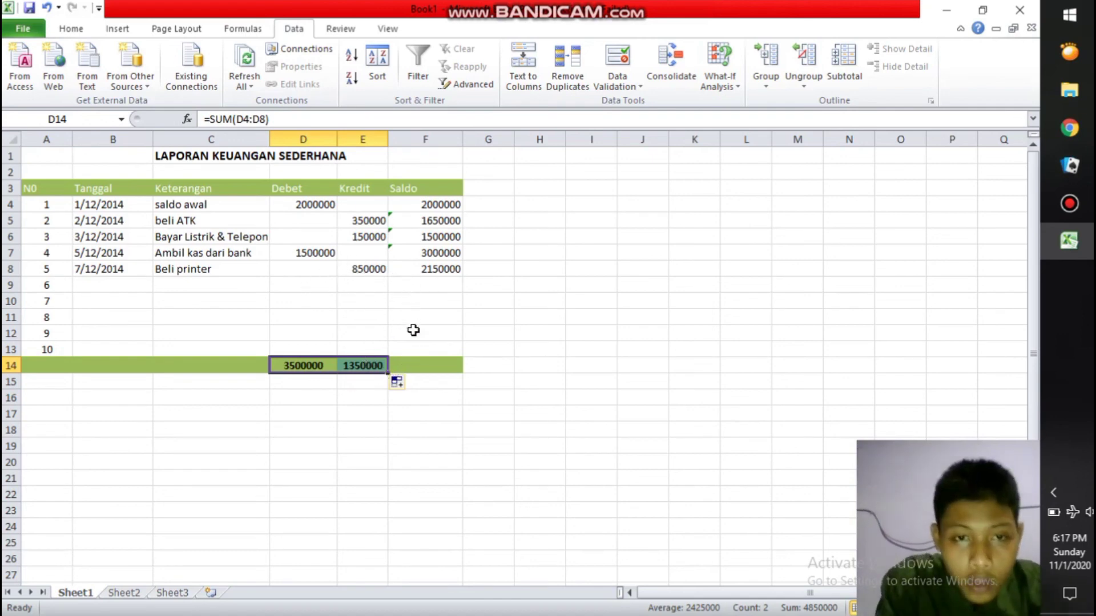
- Try to start a Saldo formula in F14 that refers to the Debet and Kredit totals in D14:E14
{"action": "left_click", "coordinate": [398, 361]}
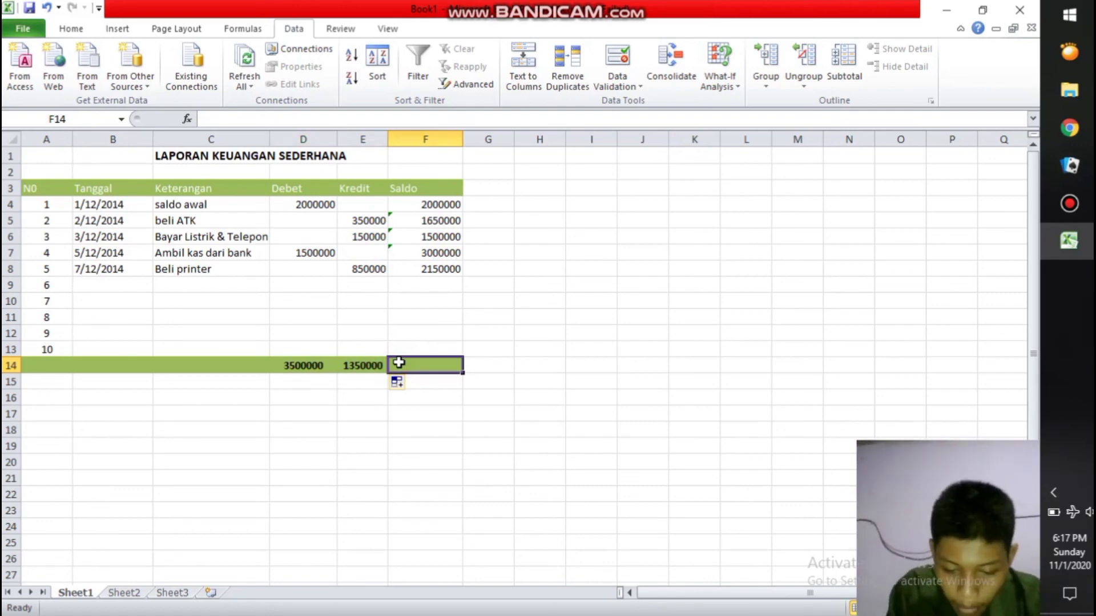
{"action": "type", "text": "="}
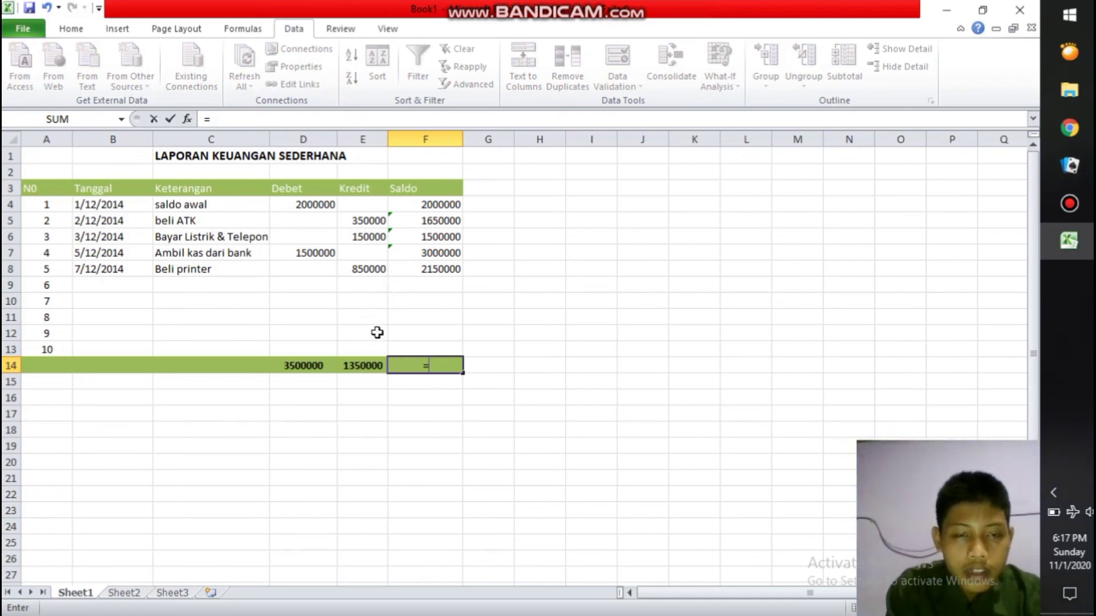
{"action": "left_click_drag", "start_coordinate": [303, 364], "coordinate": [371, 364]}
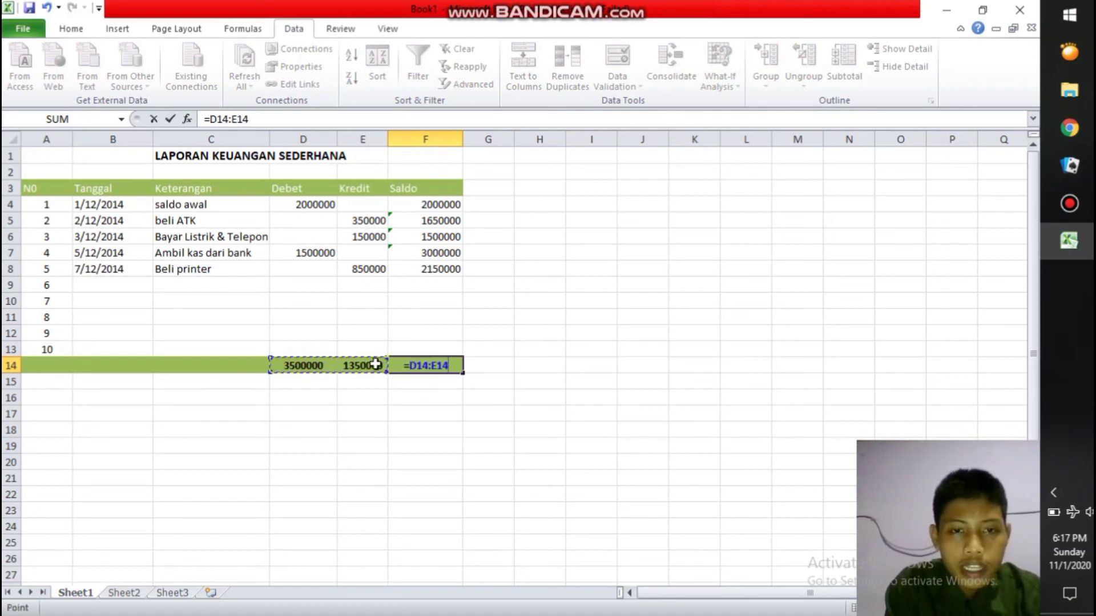
{"action": "left_click", "coordinate": [447, 382]}
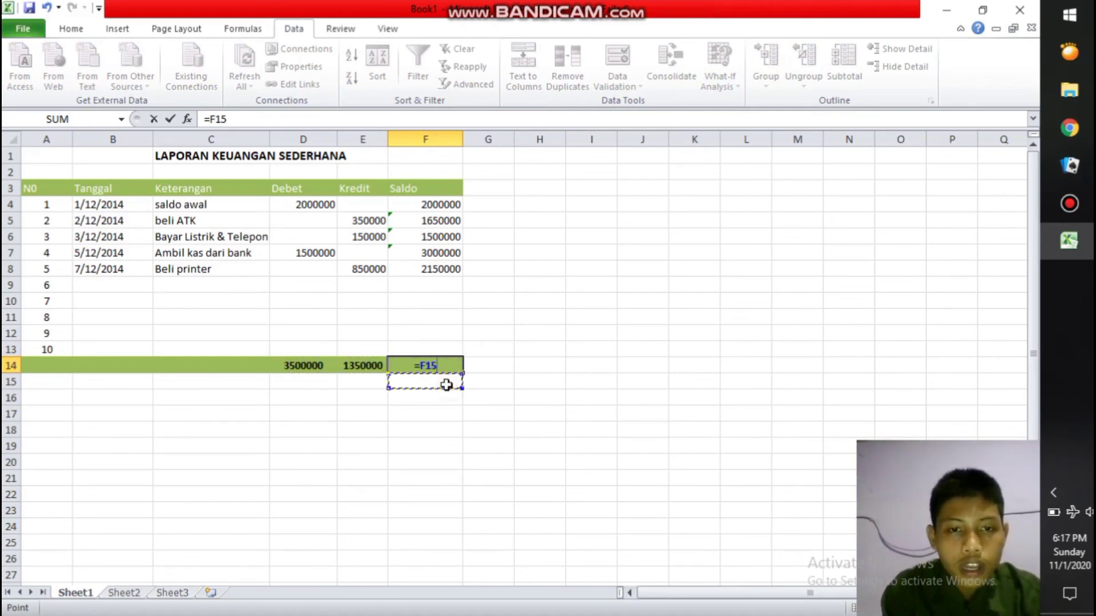
{"action": "left_click", "coordinate": [438, 339]}
{"action": "left_click", "coordinate": [436, 345]}
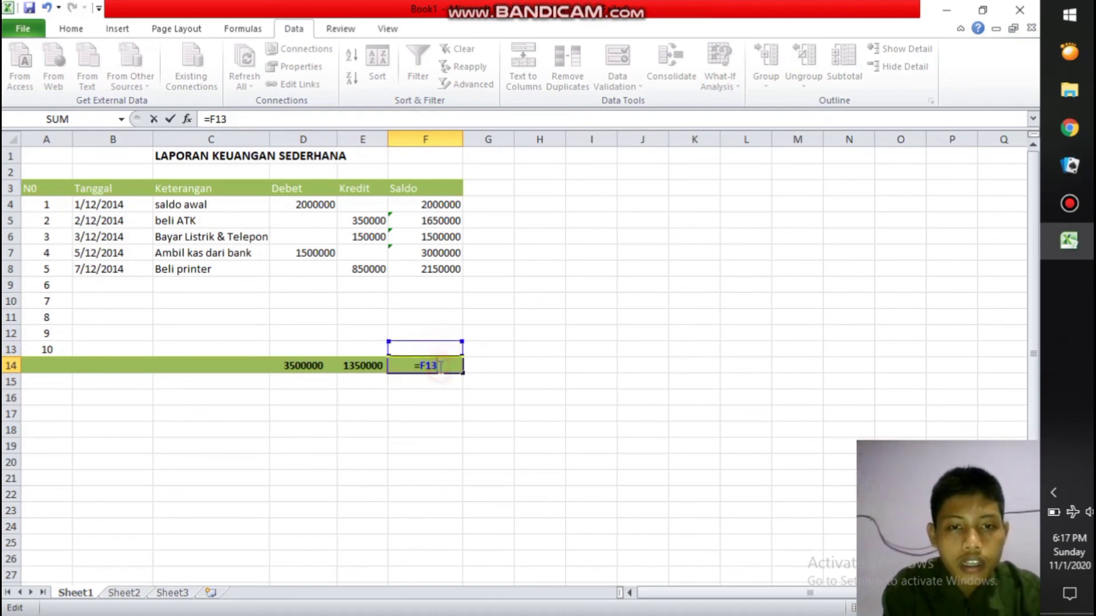
{"action": "left_click", "coordinate": [320, 366]}
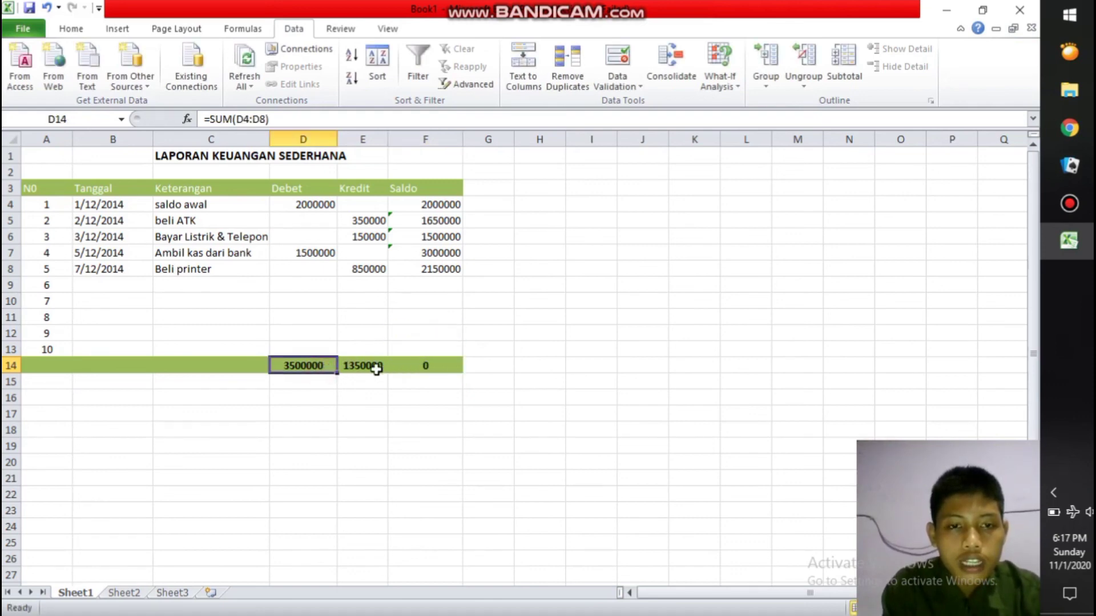
- Replace the content of F14 with the formula =D14-E14 to calculate the final Saldo
{"action": "left_click", "coordinate": [423, 369]}
{"action": "key", "text": "BackSpace"}
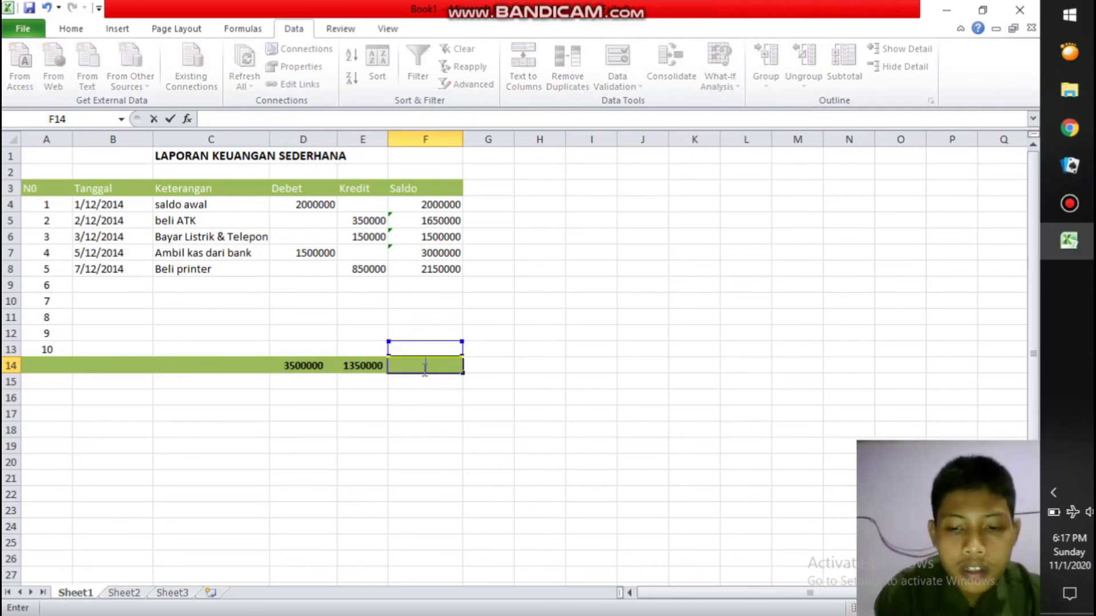
{"action": "type", "text": "=D"}
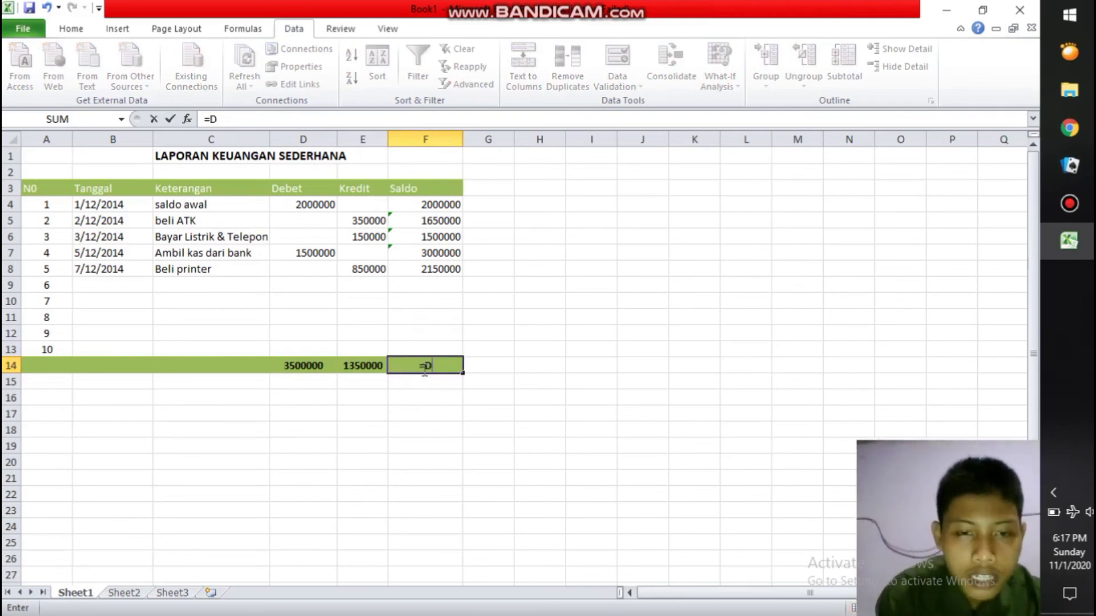
{"action": "type", "text": "14"}
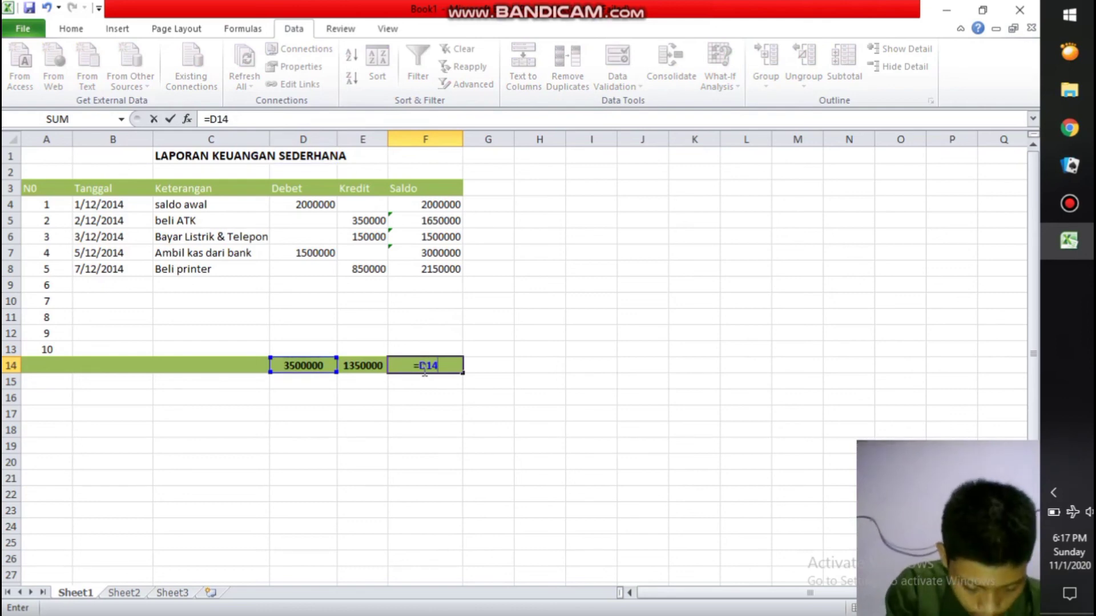
{"action": "type", "text": "-"}
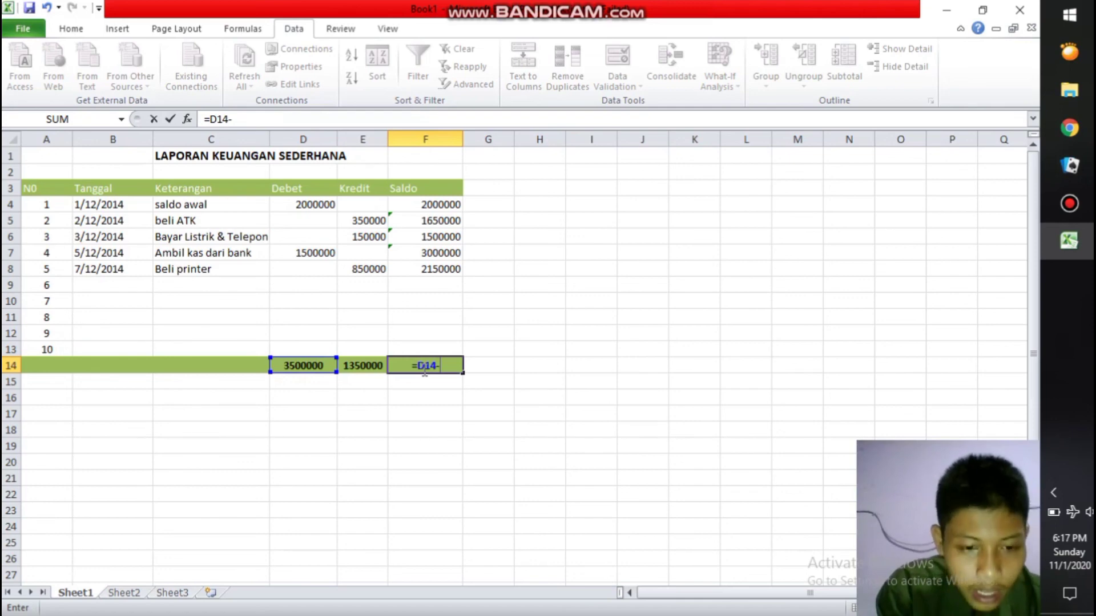
{"action": "type", "text": "E14"}
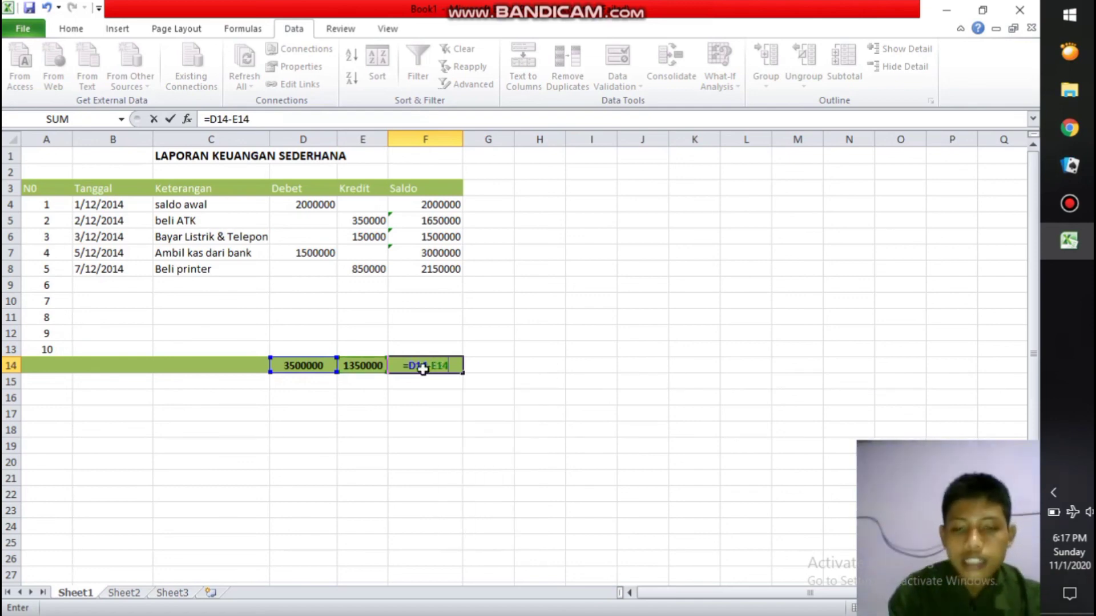
{"action": "key", "text": "Return"}
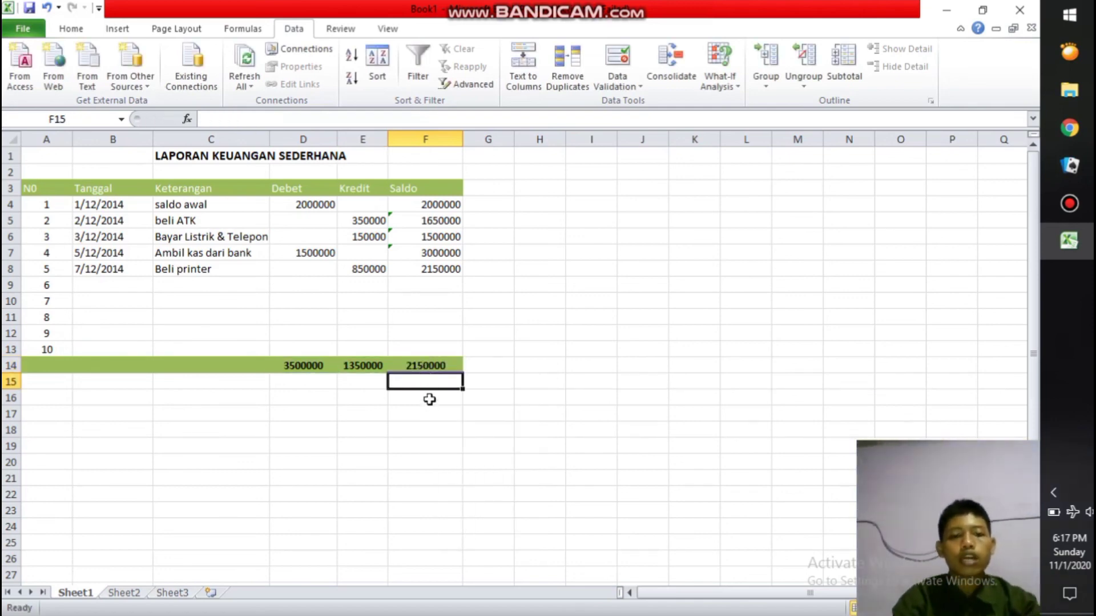